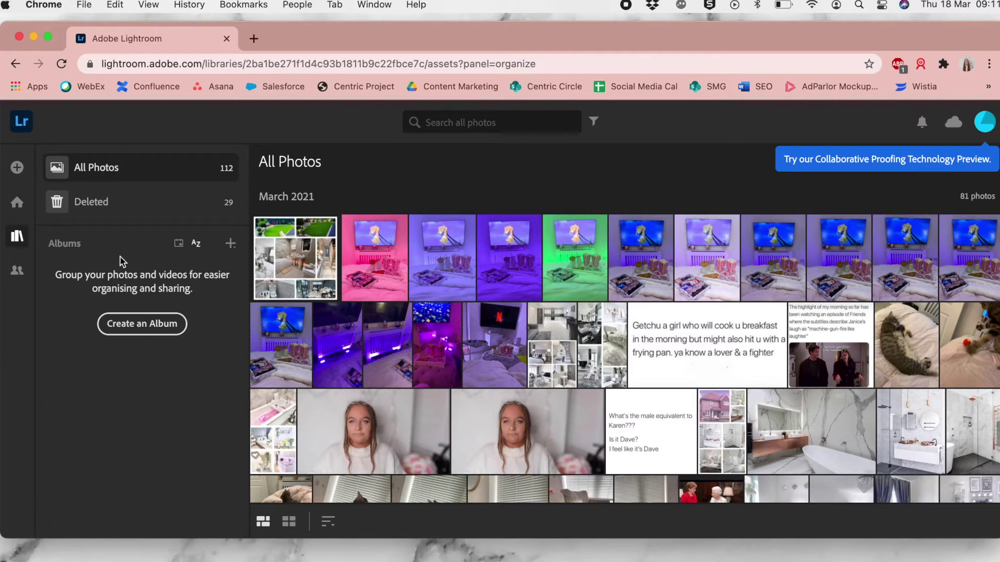
Step: Open the Home page and look over the recent edits and the Interactive Edits gallery
click(18, 203)
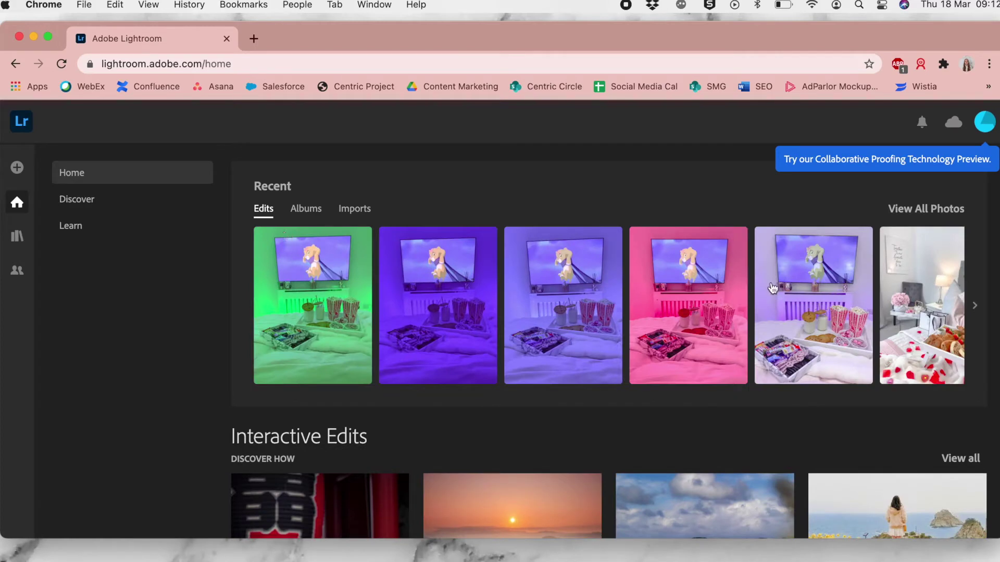
scroll(328, 327, down, 3)
scroll(328, 326, down, 3)
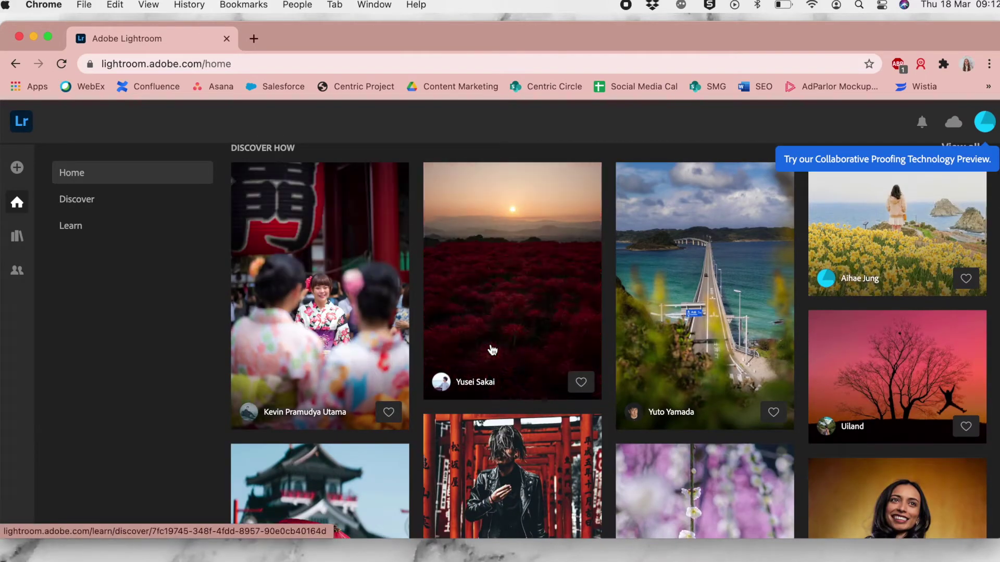
scroll(491, 346, down, 3)
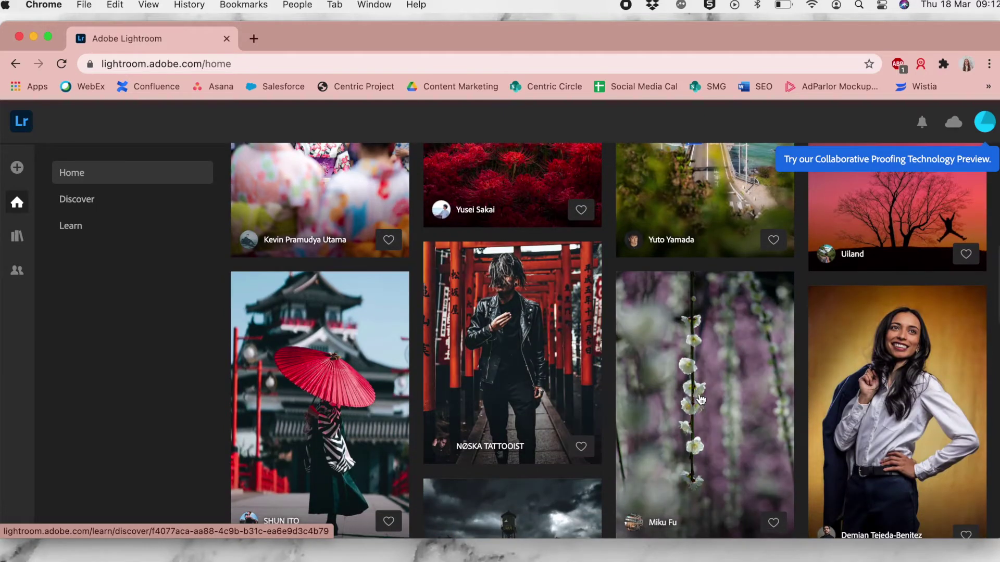
scroll(701, 399, down, 2)
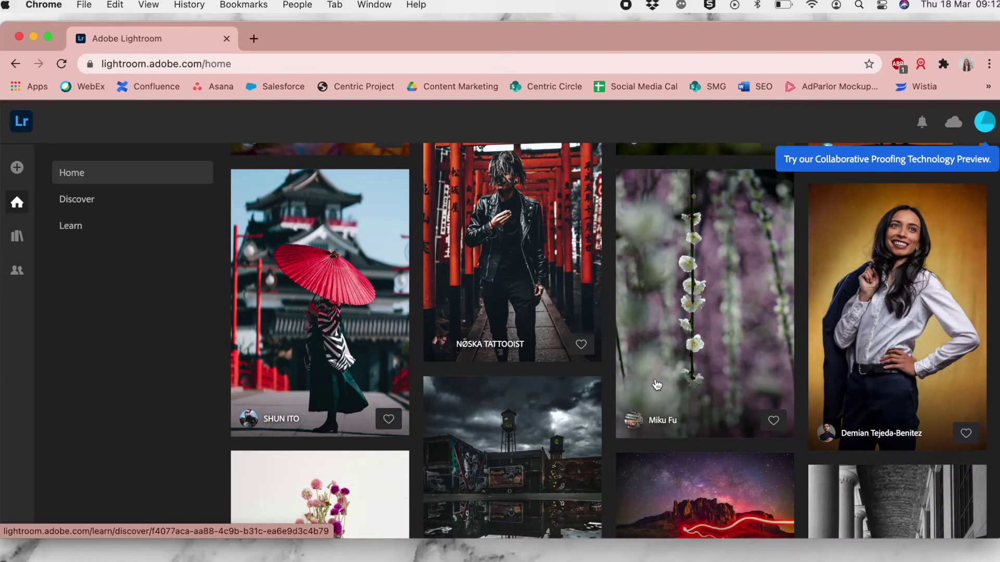
scroll(359, 290, up, 5)
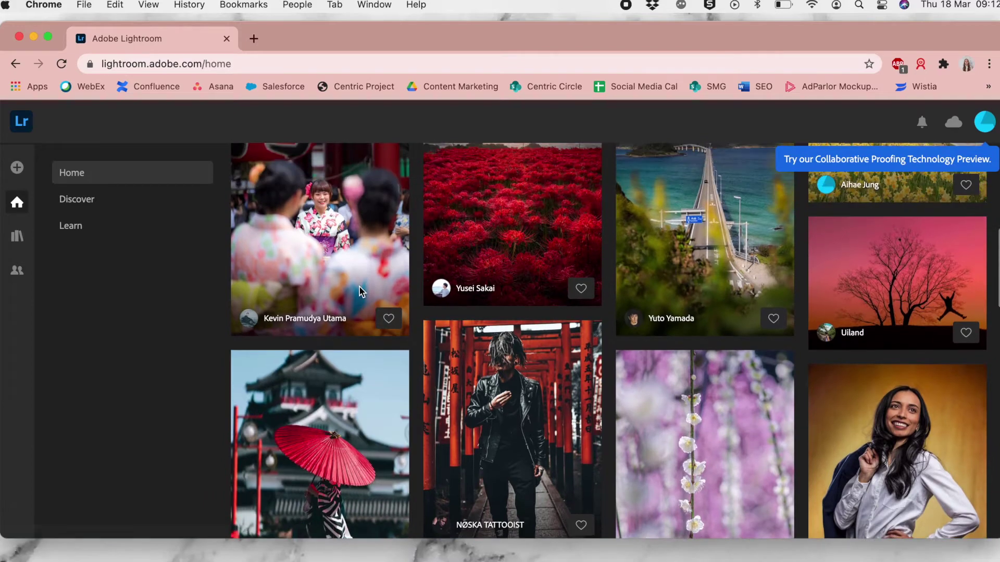
scroll(359, 289, up, 2)
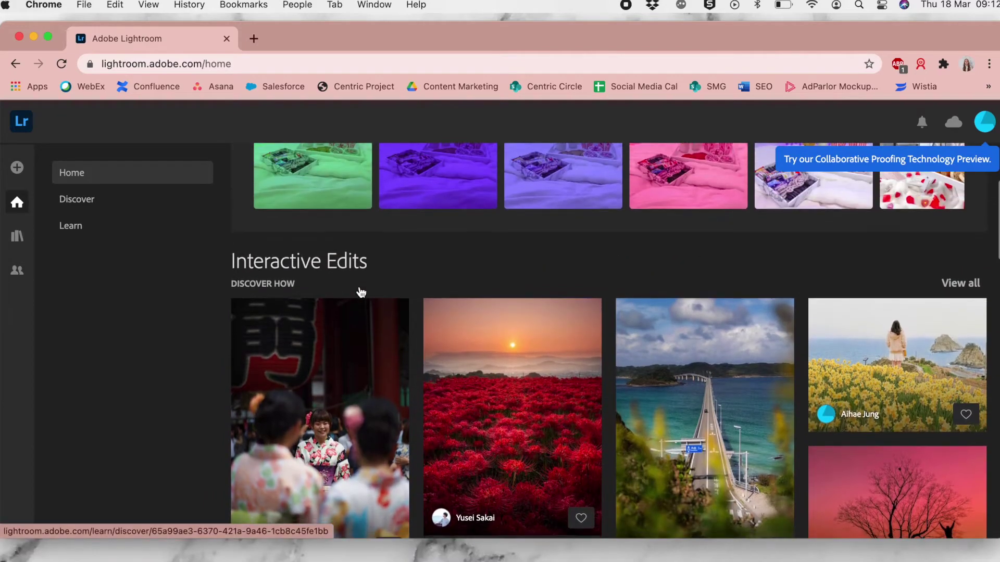
scroll(361, 291, up, 3)
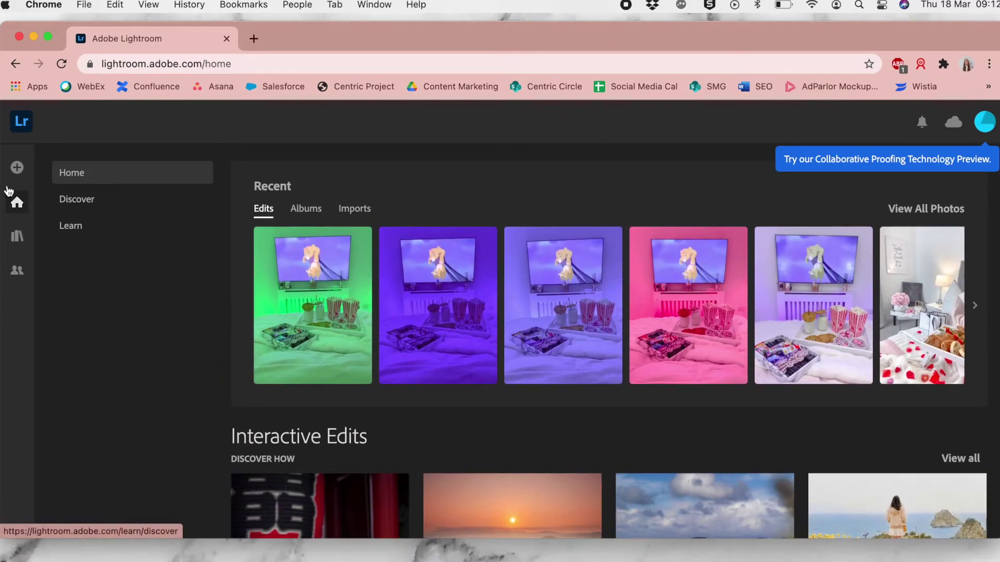
Step: Return to the photo library and upload IMG_8113 3.HEIC from the Downloads folder
click(17, 236)
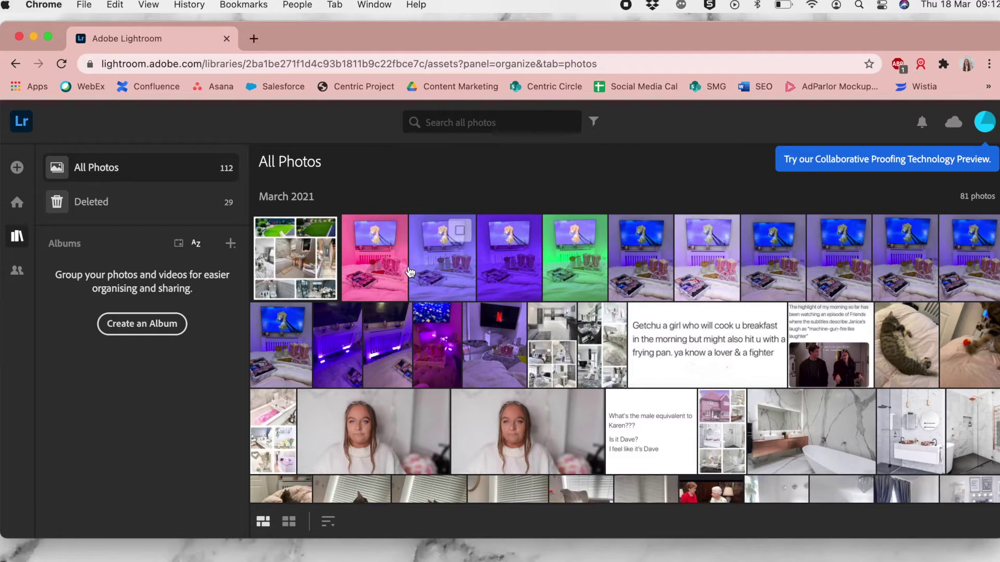
click(17, 168)
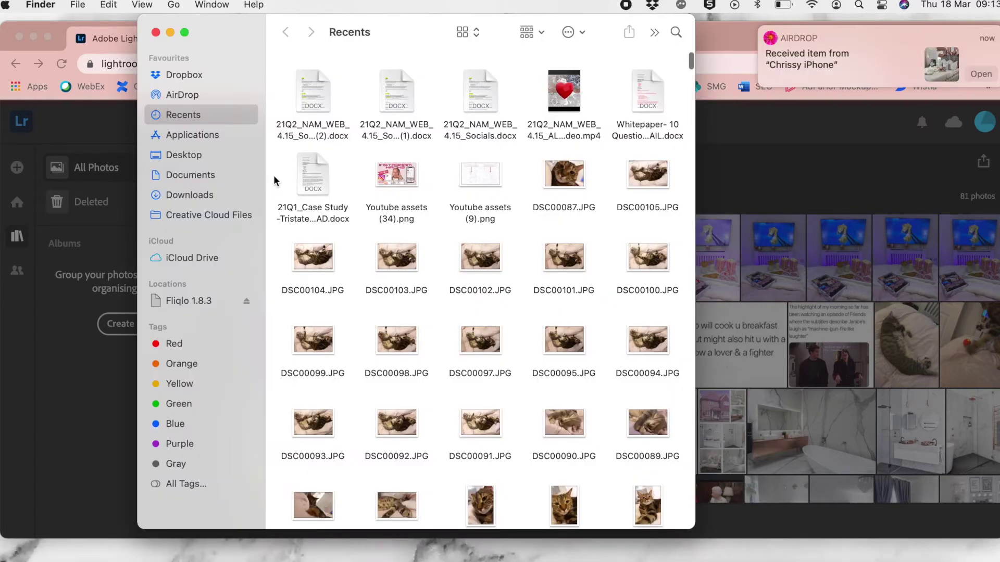
click(195, 197)
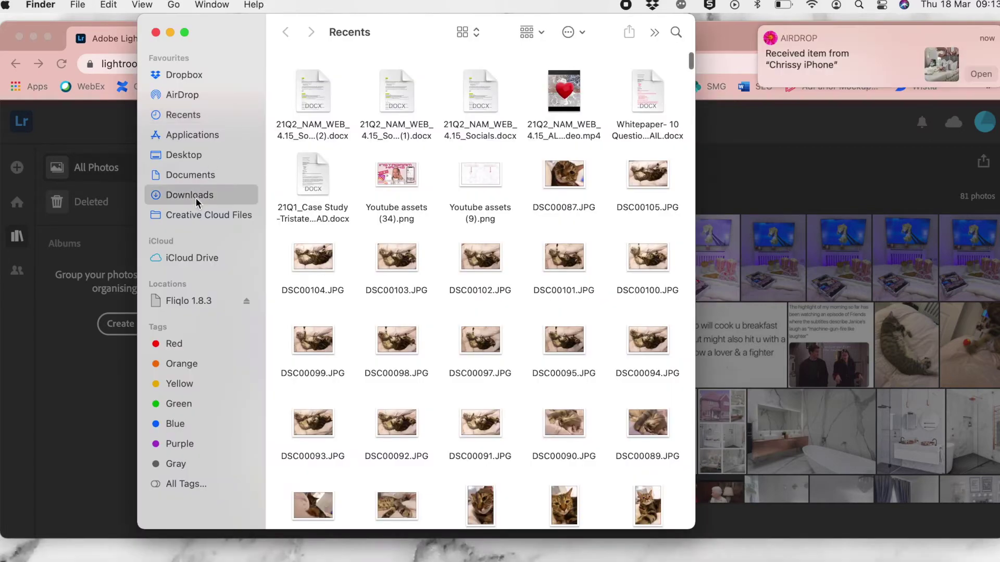
drag(304, 112, 833, 263)
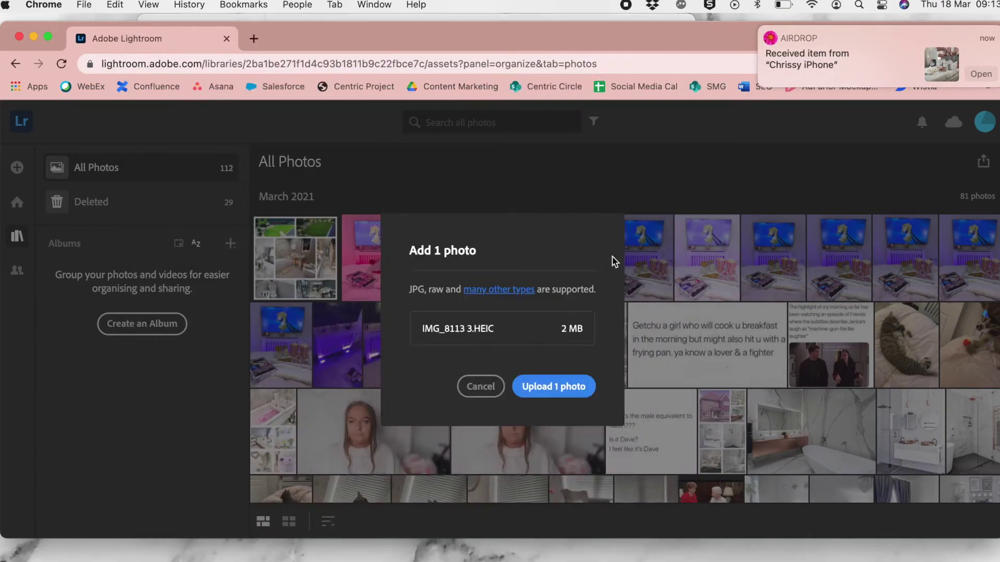
click(571, 386)
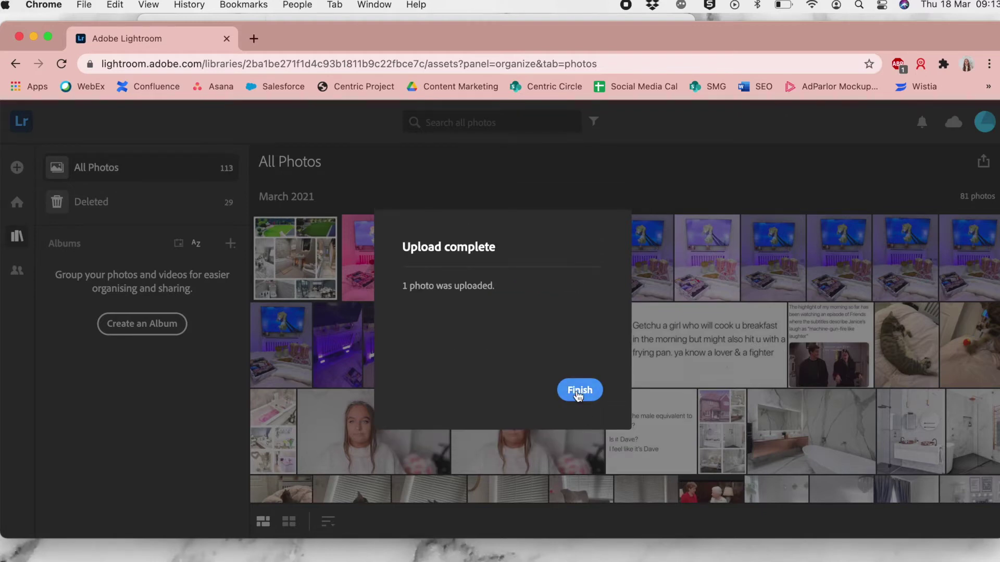
click(578, 395)
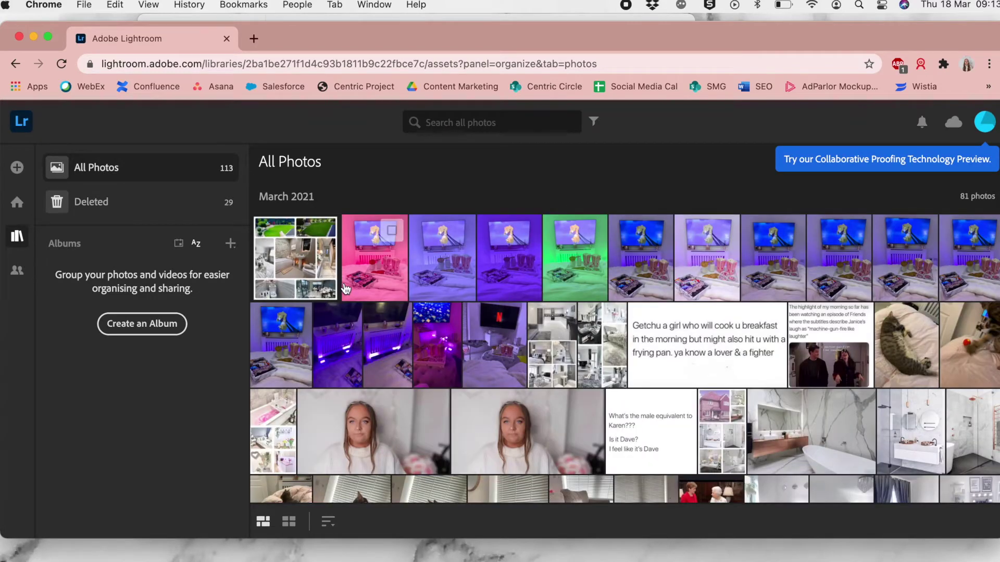
Step: Look through the library by month and open the February 2021 bedroom photo with the "50" balloons
scroll(625, 348, down, 15)
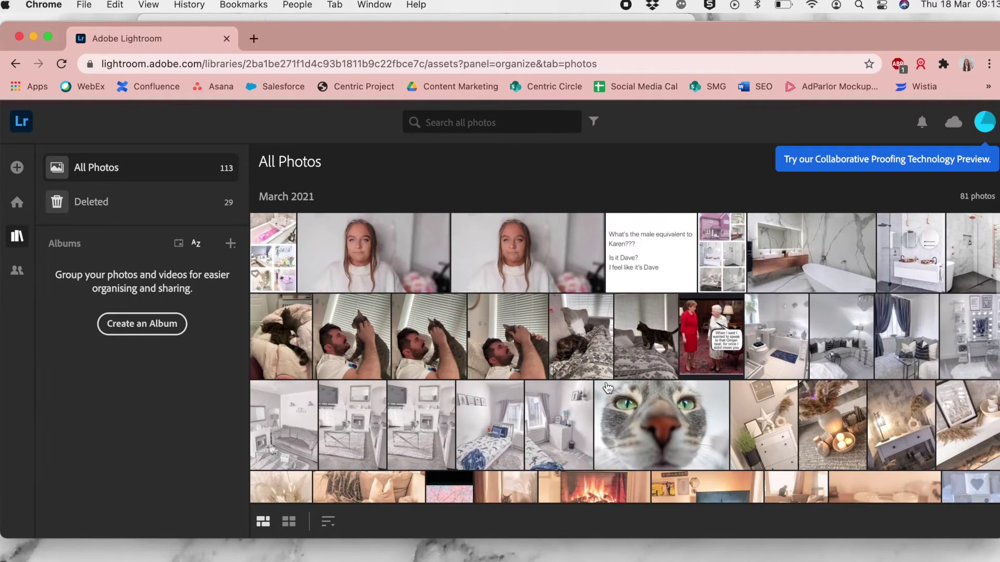
scroll(605, 386, down, 5)
scroll(605, 386, up, 1)
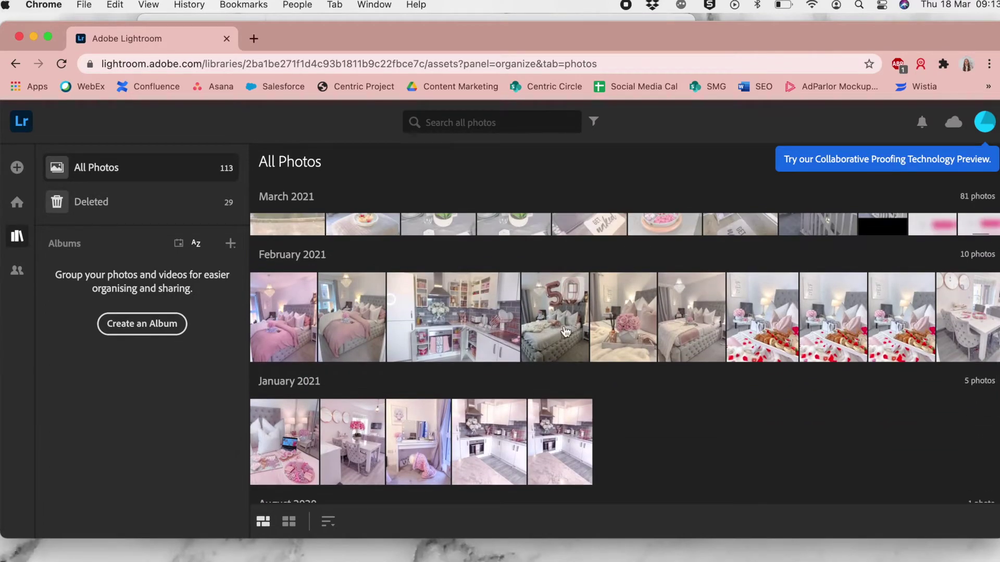
scroll(566, 321, down, 10)
scroll(561, 388, up, 10)
scroll(562, 392, down, 8)
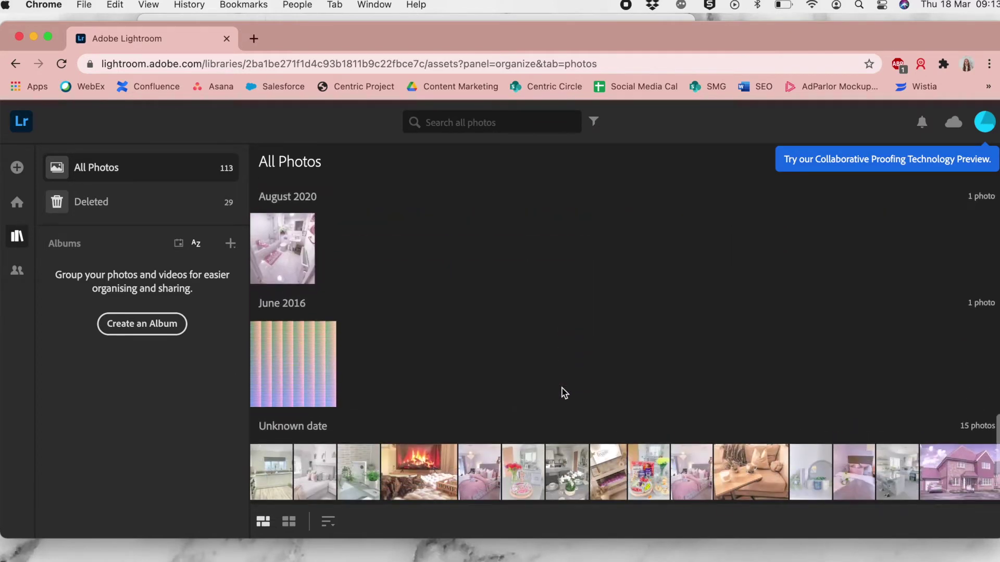
scroll(565, 393, up, 6)
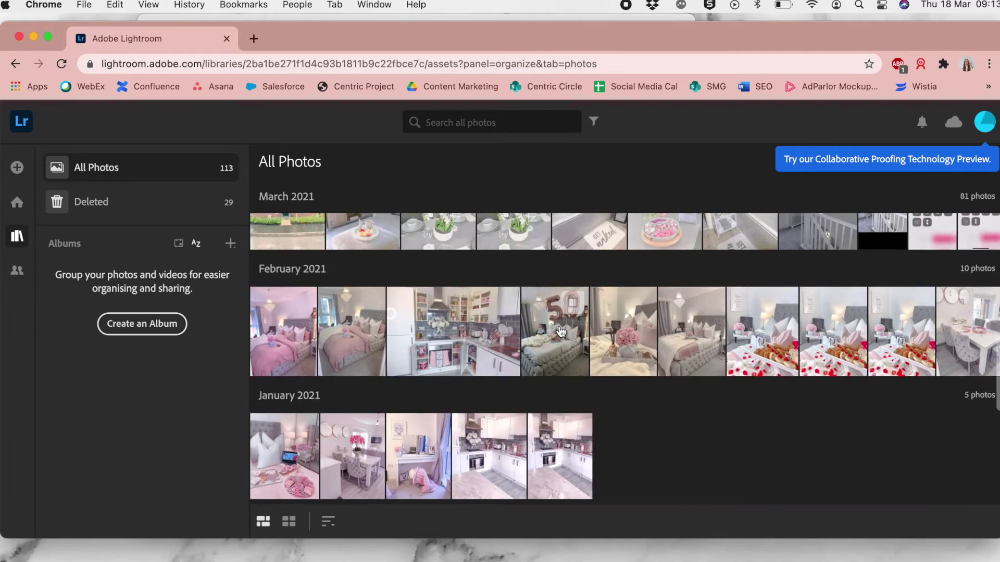
click(558, 326)
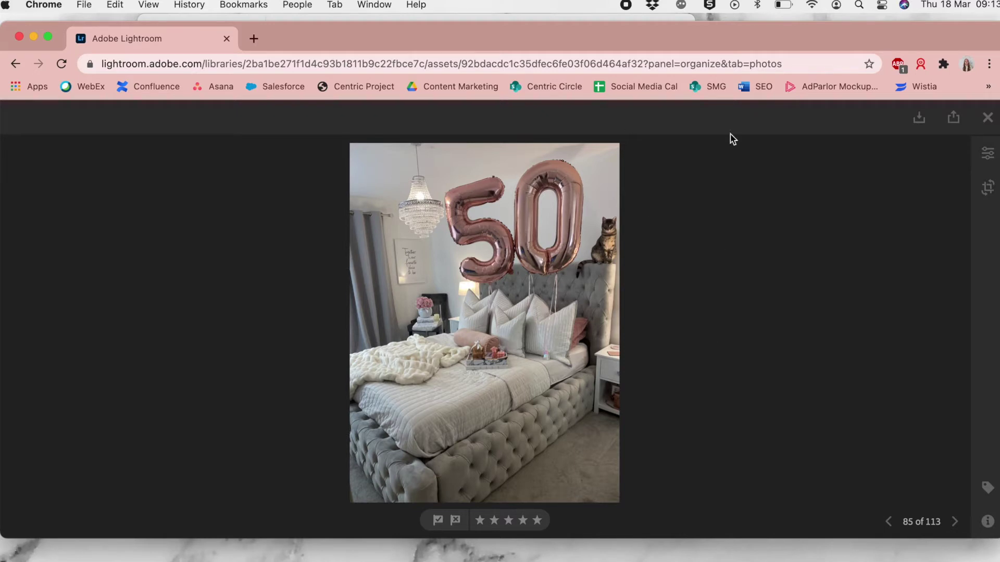
Step: Open the photo's editing controls, review the adjustments from Light through Colour to Effects, and nudge Texture to +3
click(988, 155)
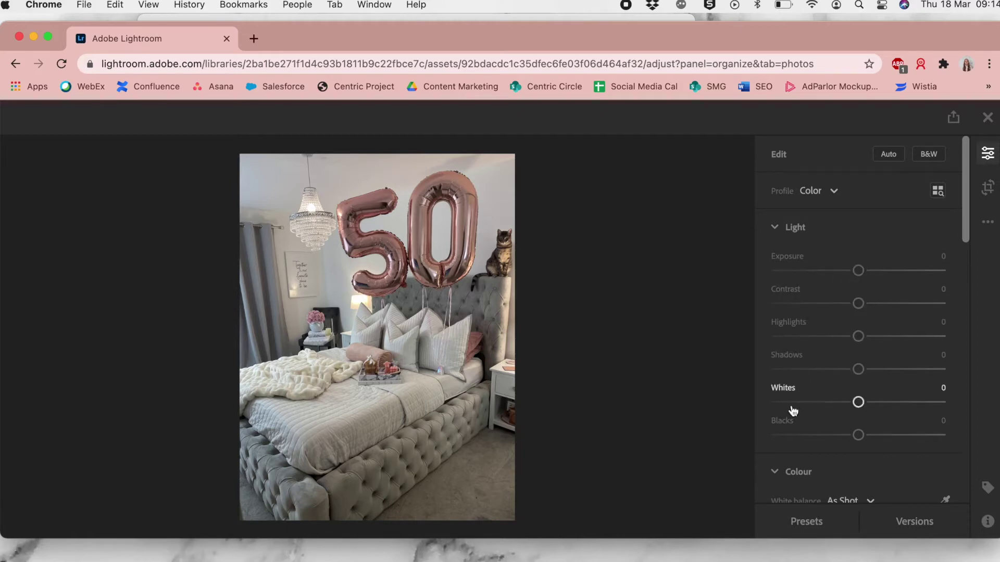
scroll(773, 326, down, 5)
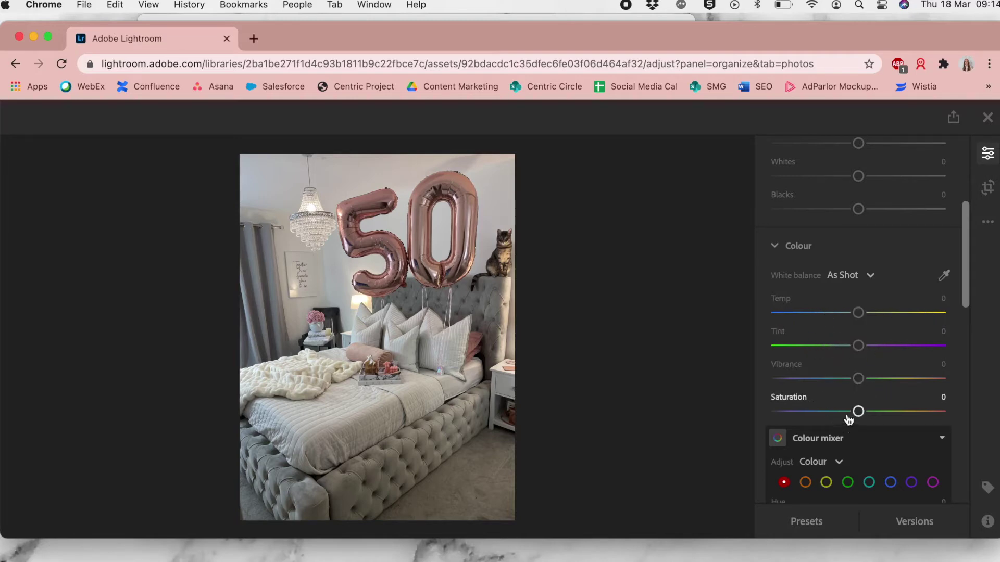
scroll(830, 419, down, 1)
scroll(830, 419, down, 4)
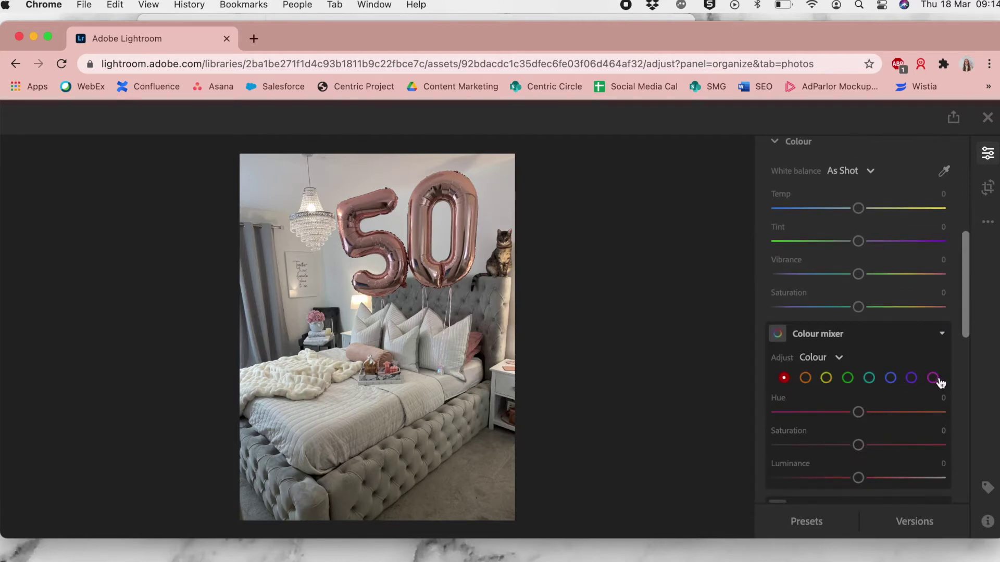
scroll(851, 383, down, 2)
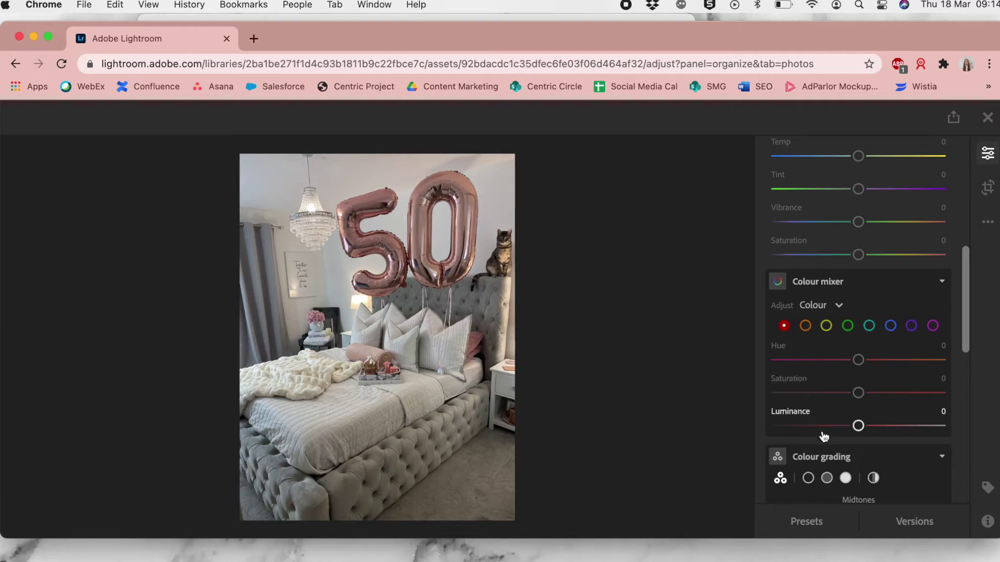
scroll(808, 430, down, 8)
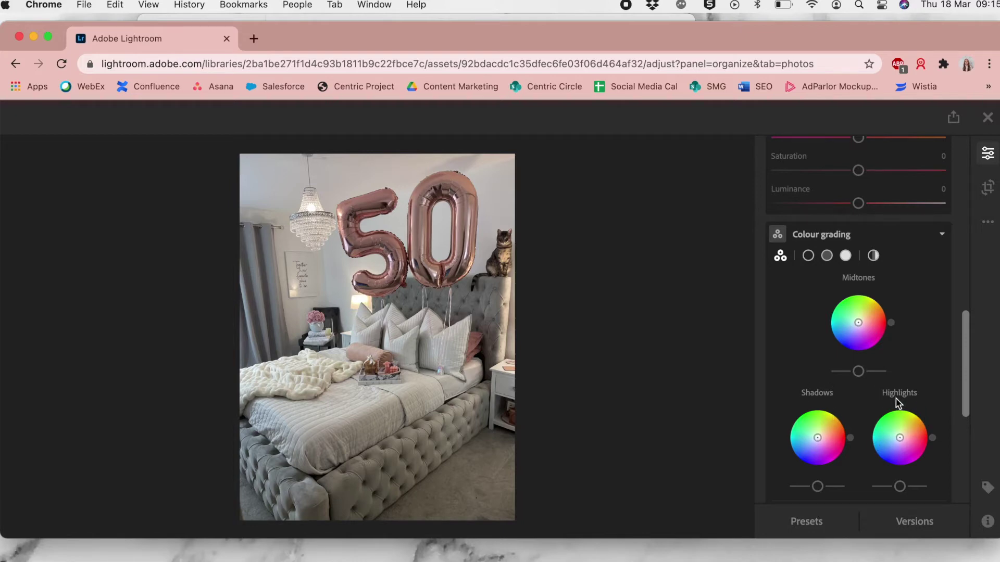
scroll(819, 371, down, 8)
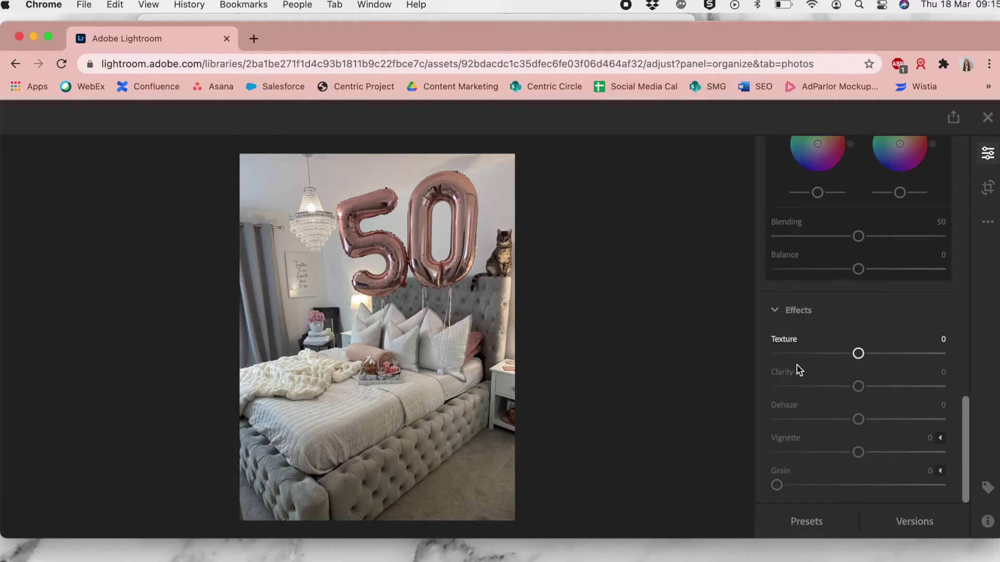
click(860, 353)
Step: Open the presets and look through the User Presets, B&W, Creative and Color groups
click(814, 527)
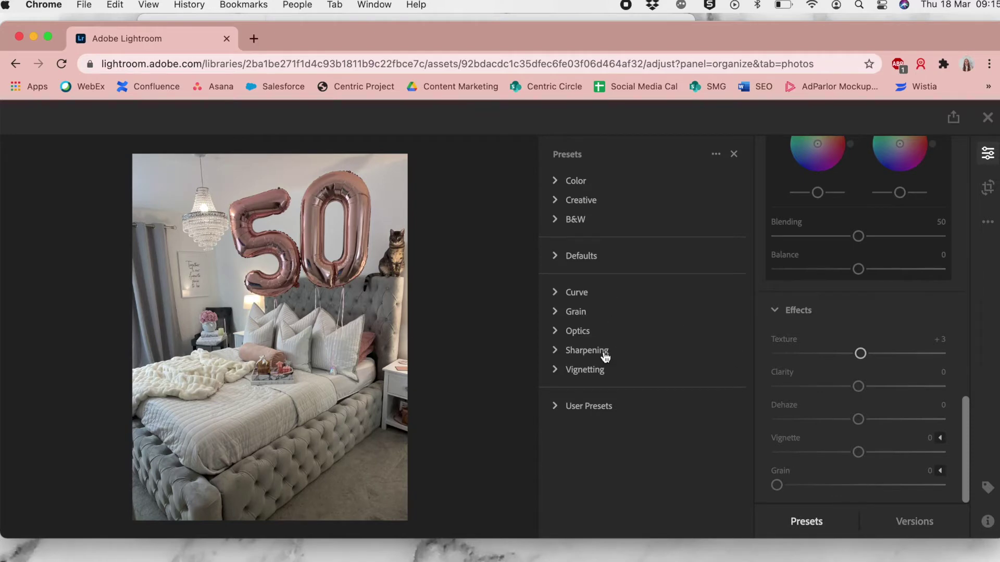
click(589, 406)
scroll(581, 416, down, 3)
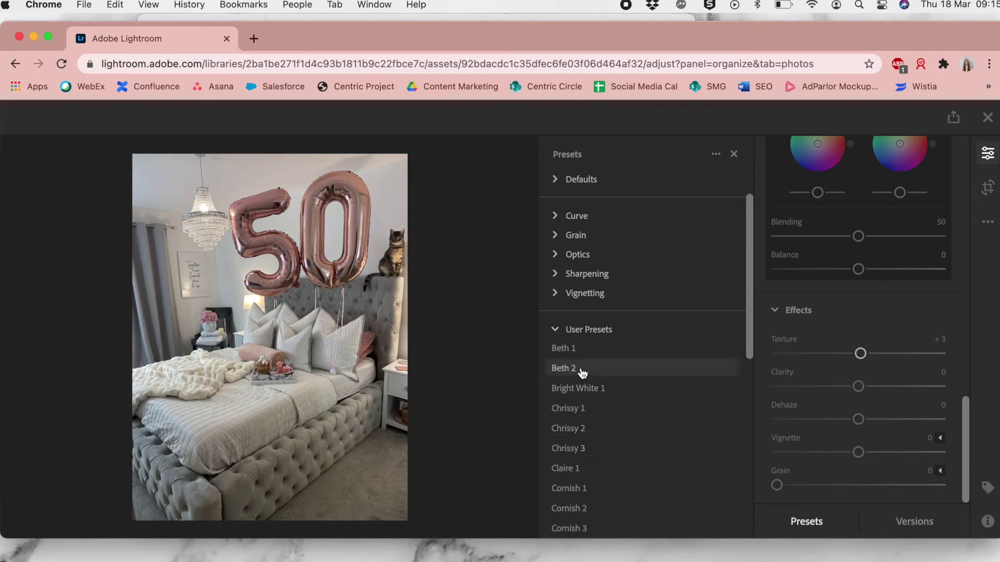
click(569, 334)
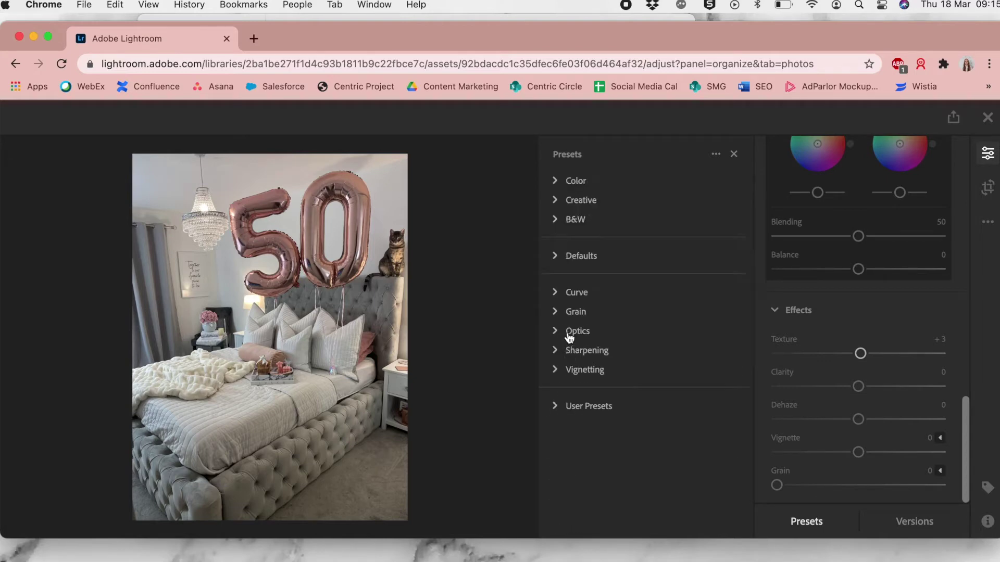
click(573, 220)
click(574, 201)
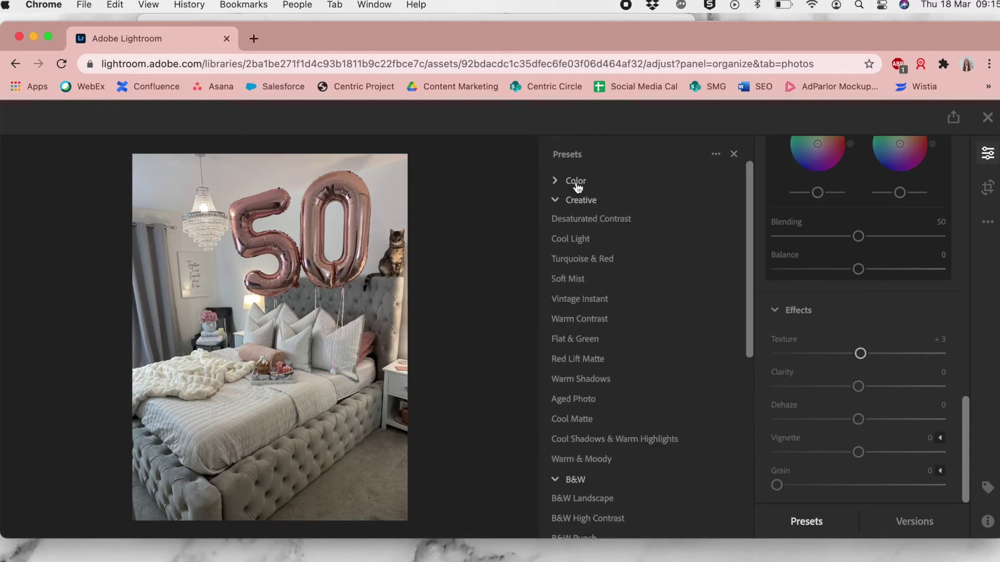
click(576, 182)
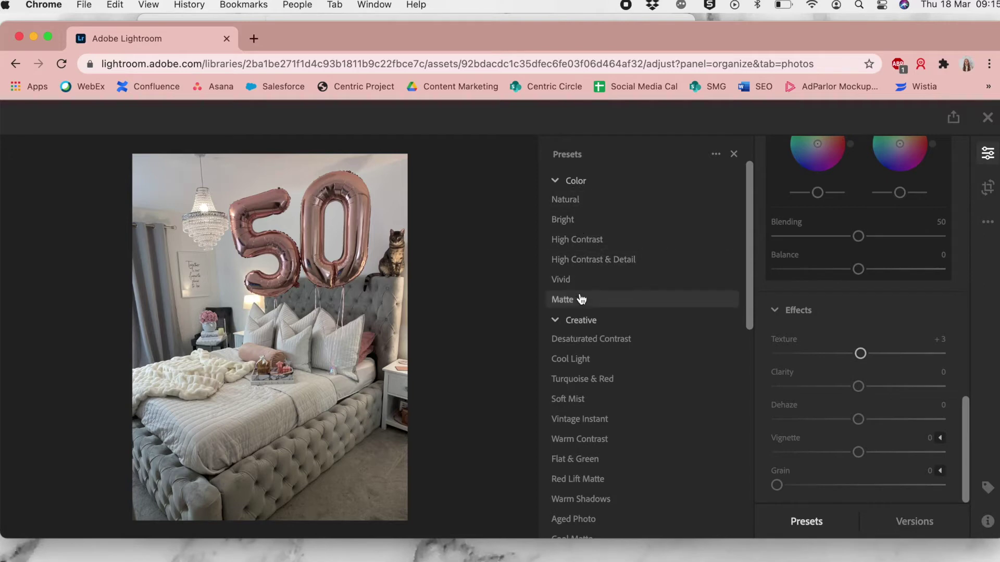
click(576, 183)
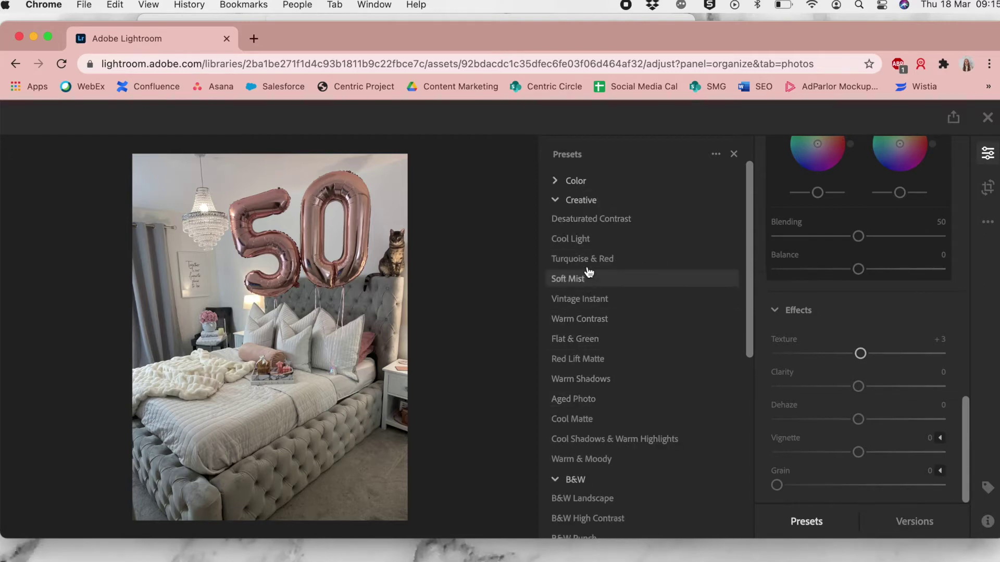
click(583, 201)
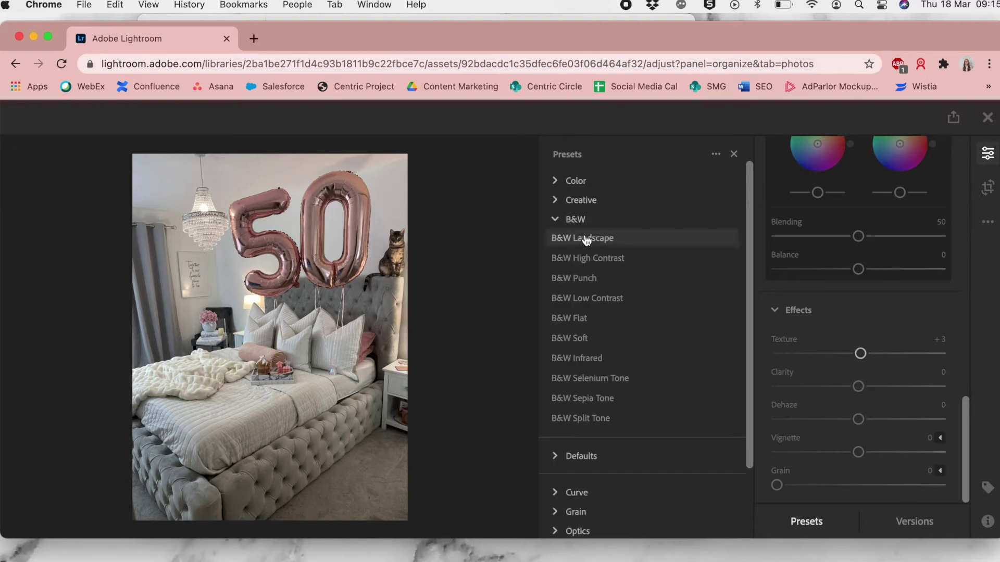
Step: Try the B&W Sepia Tone preset on the photo and reset all of its edits
click(595, 402)
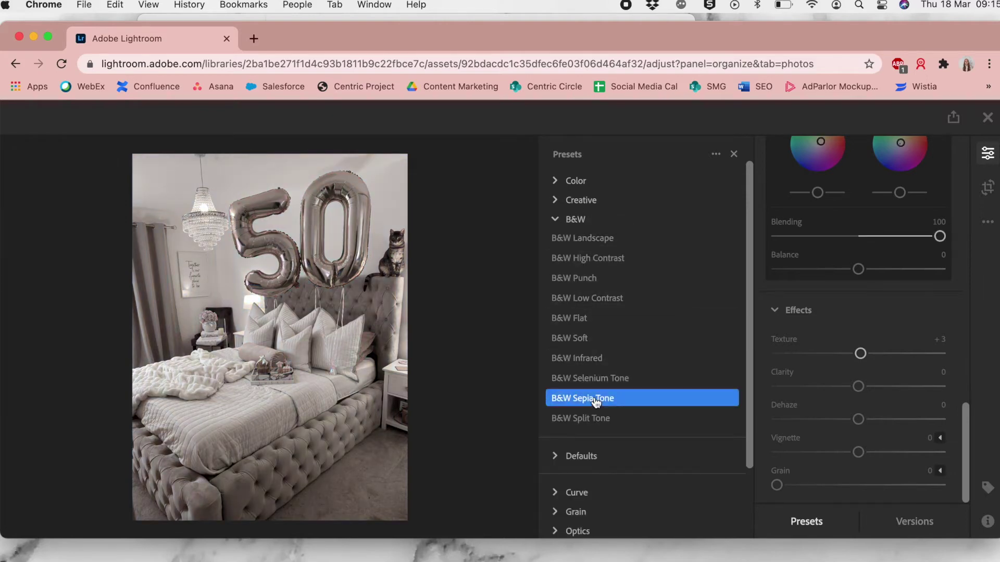
click(575, 220)
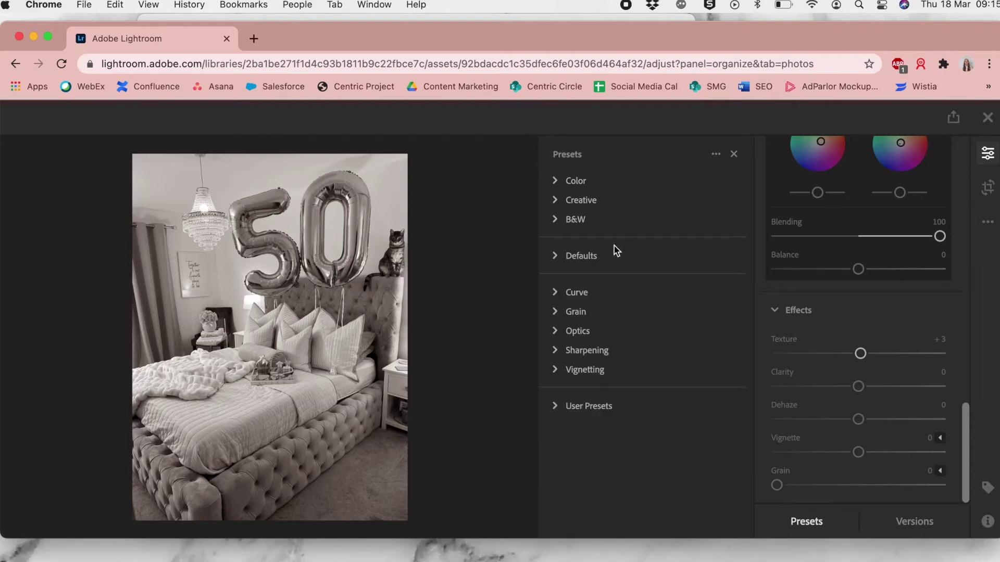
click(988, 224)
click(970, 260)
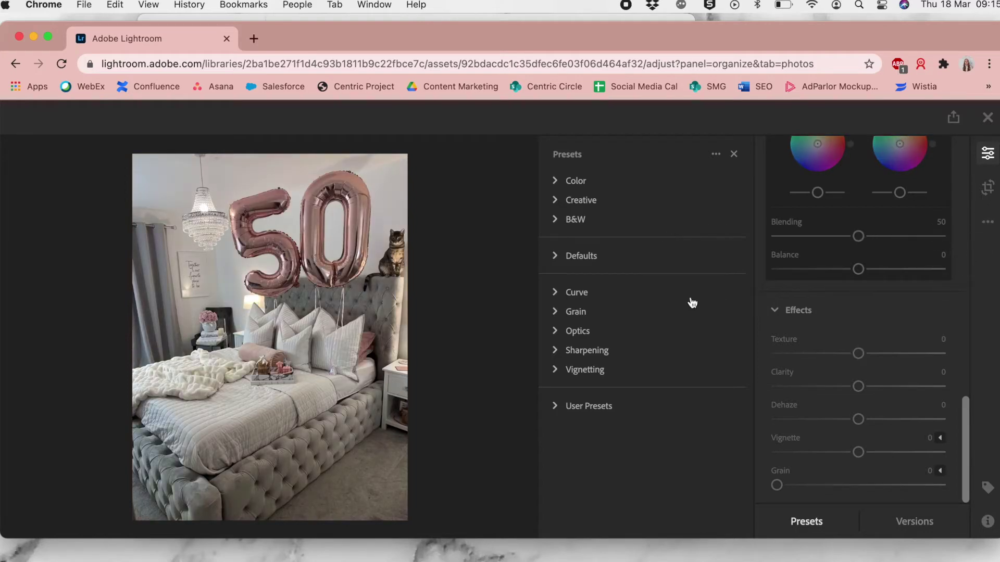
Step: Look through the Curve and Grain preset groups and close the presets
click(577, 293)
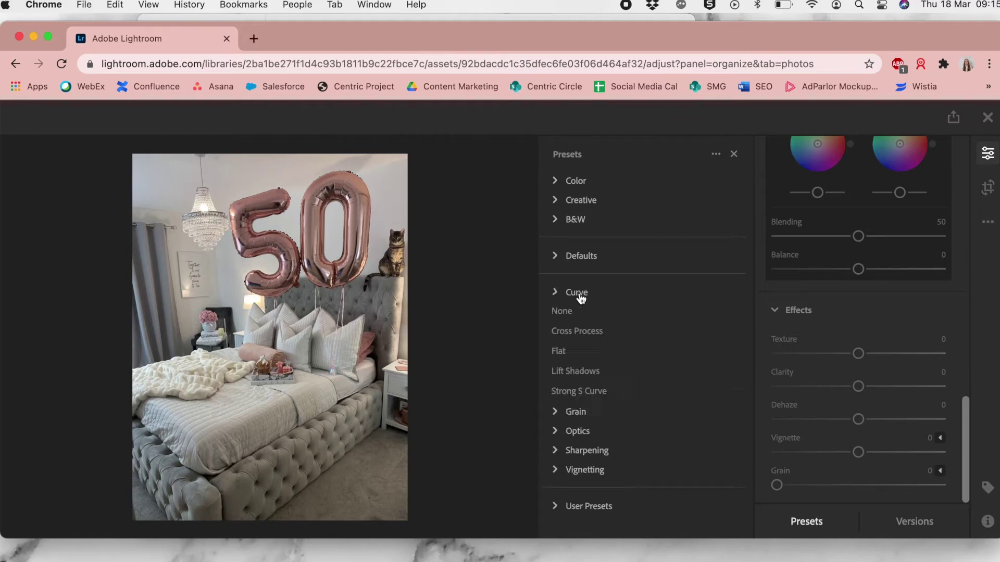
click(576, 294)
click(577, 313)
click(580, 316)
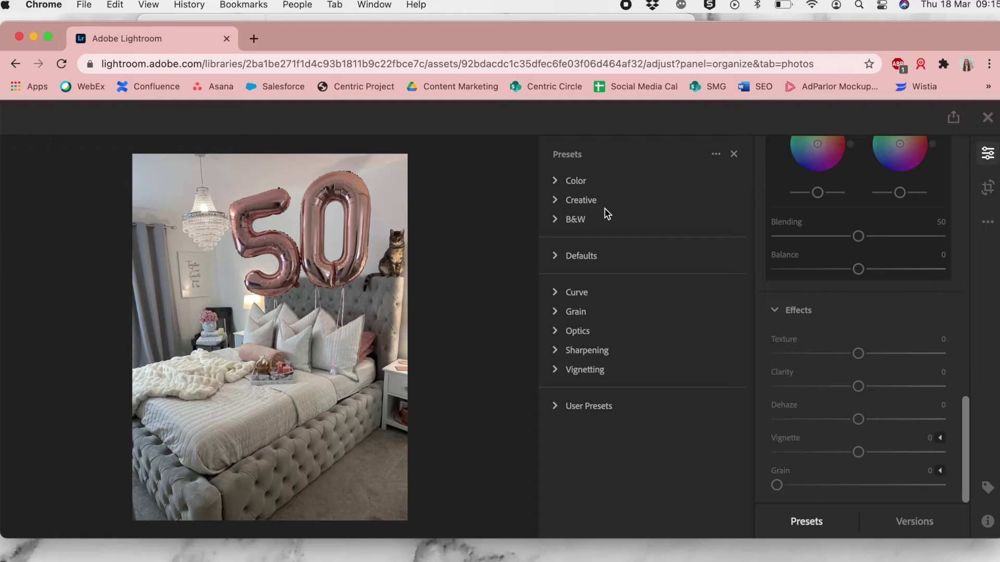
click(732, 156)
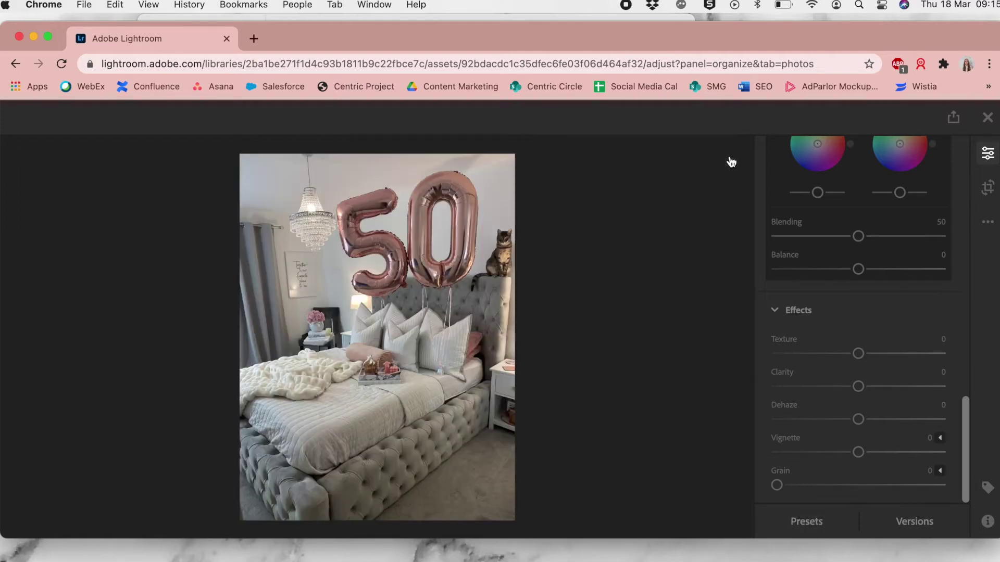
Step: In the photo's Light adjustments, set Exposure to +0.52, Contrast to -77 and Highlights to +21
scroll(855, 334, up, 10)
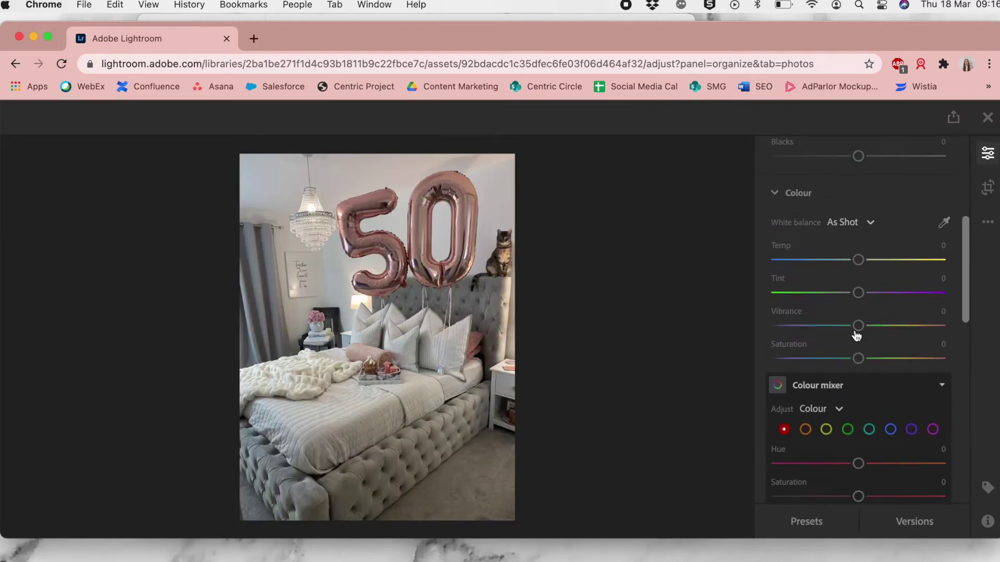
scroll(856, 335, up, 4)
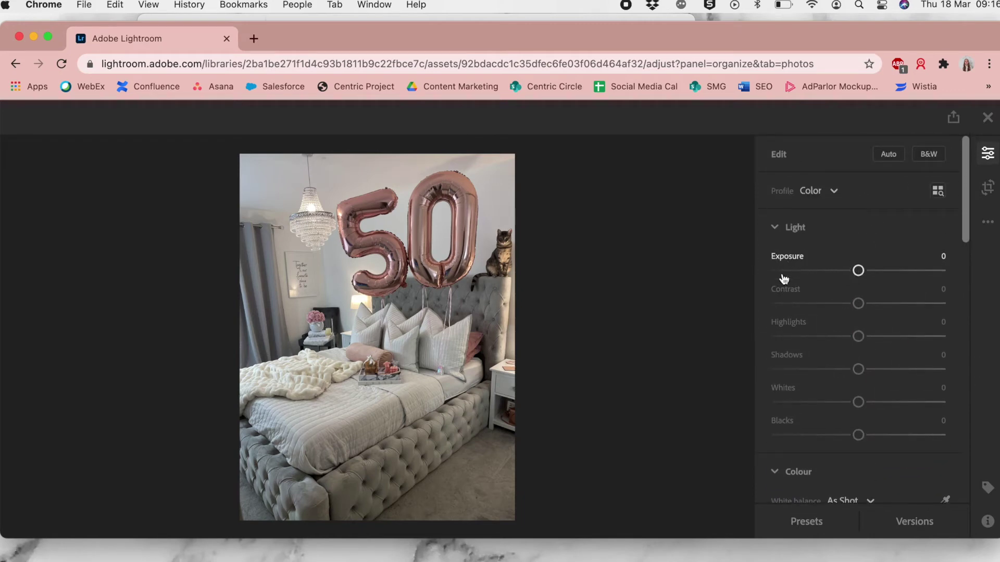
click(860, 271)
mouse_move(861, 275)
mouse_down()
mouse_move(892, 278)
mouse_move(814, 278)
mouse_move(869, 280)
mouse_up()
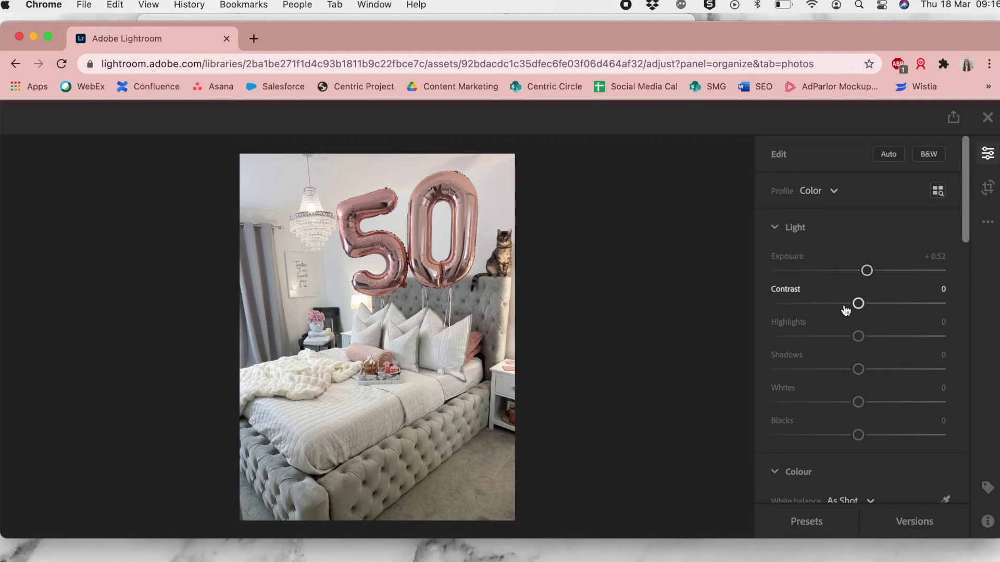
drag(859, 306, 797, 309)
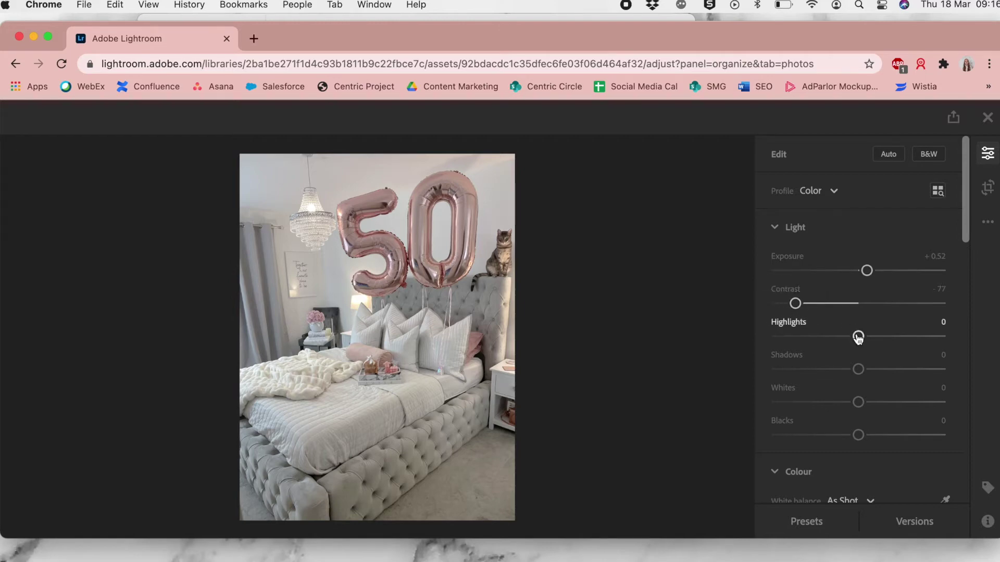
mouse_move(860, 339)
mouse_down()
mouse_move(912, 341)
mouse_move(799, 343)
mouse_move(922, 337)
mouse_move(877, 336)
mouse_up()
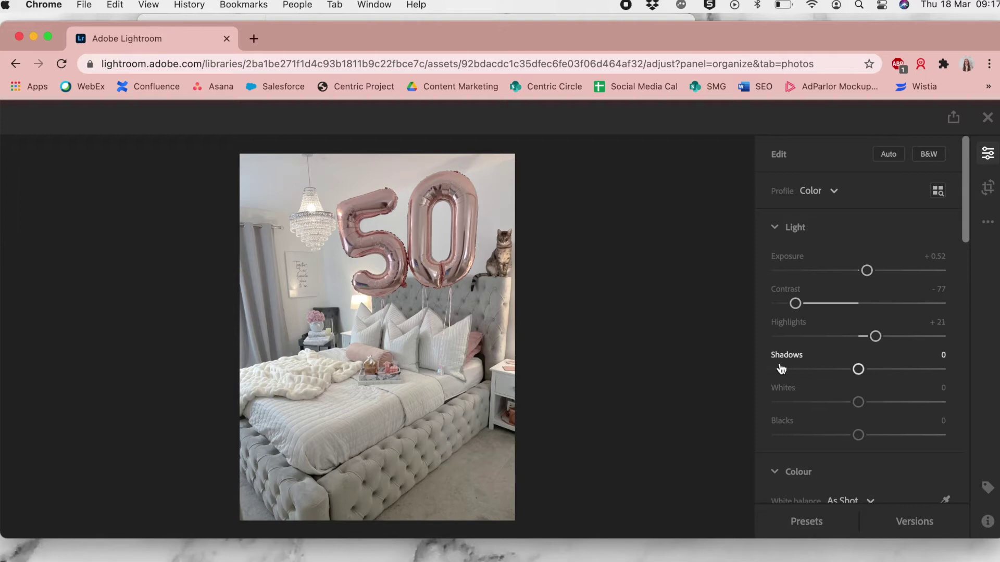
Step: Set the Light adjustments for Shadows to +76, Whites to +39 and Blacks to +42
drag(860, 371, 942, 372)
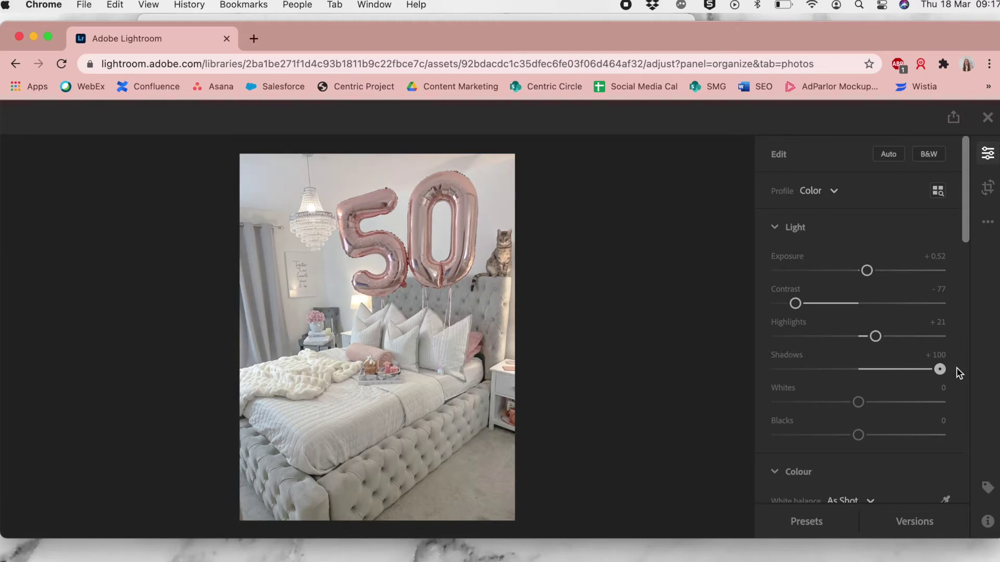
mouse_move(939, 369)
mouse_down()
mouse_move(768, 376)
mouse_move(921, 370)
mouse_up()
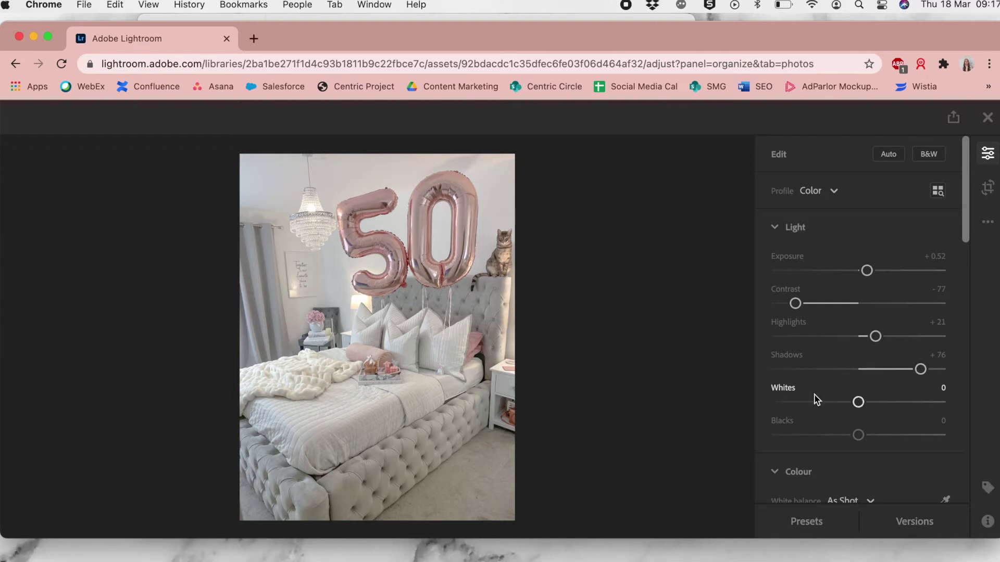
drag(859, 404, 917, 405)
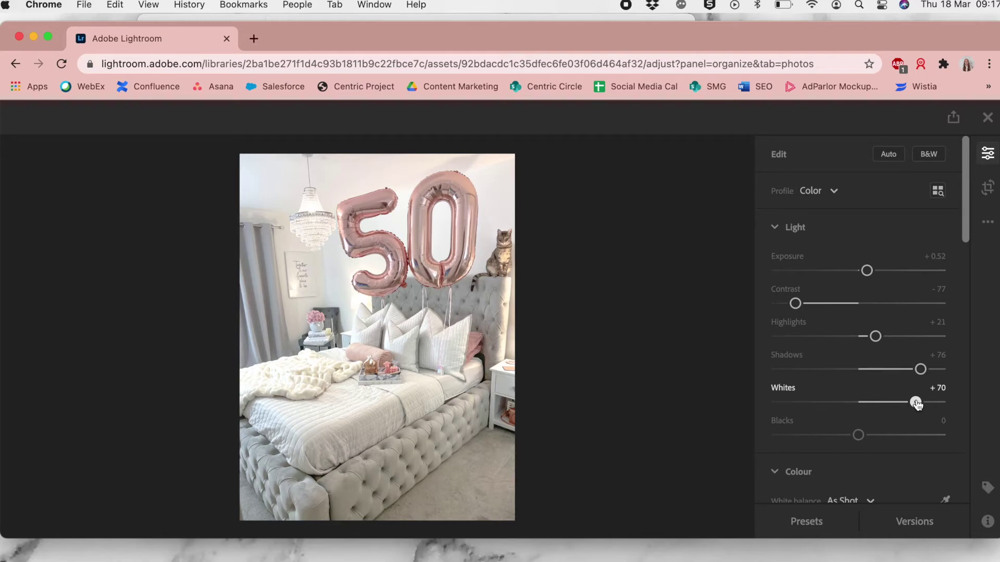
drag(917, 405, 808, 408)
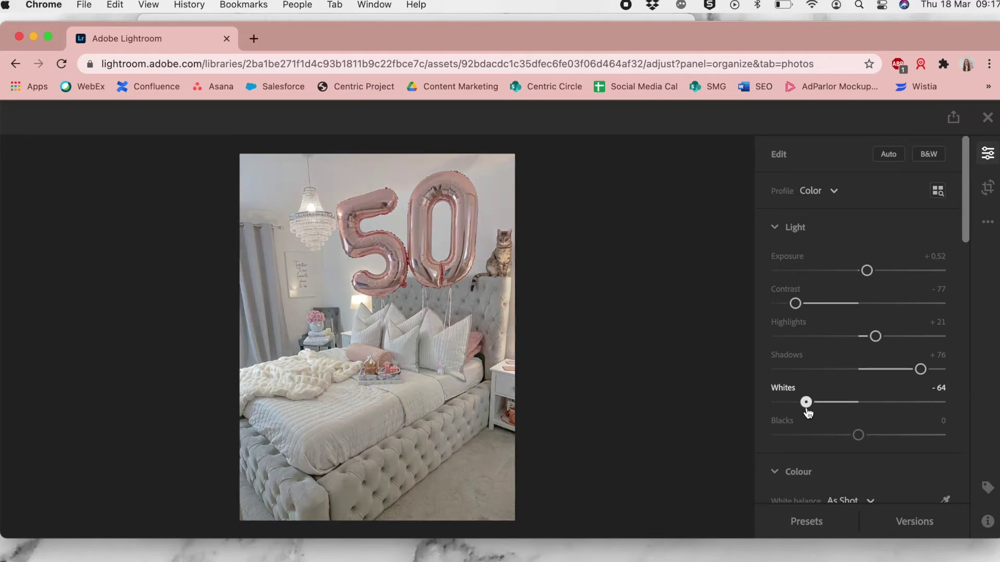
drag(808, 412, 890, 405)
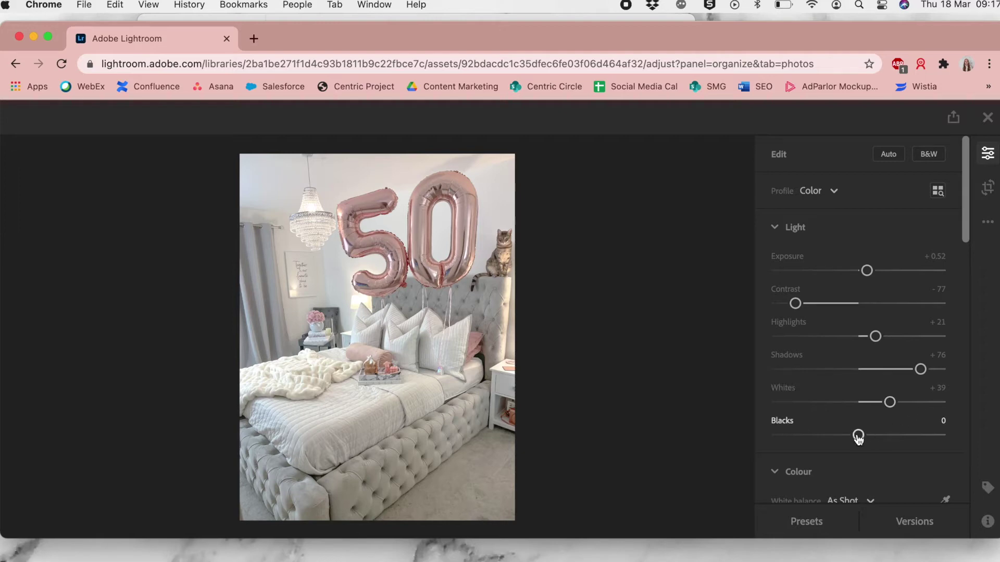
drag(858, 436, 895, 440)
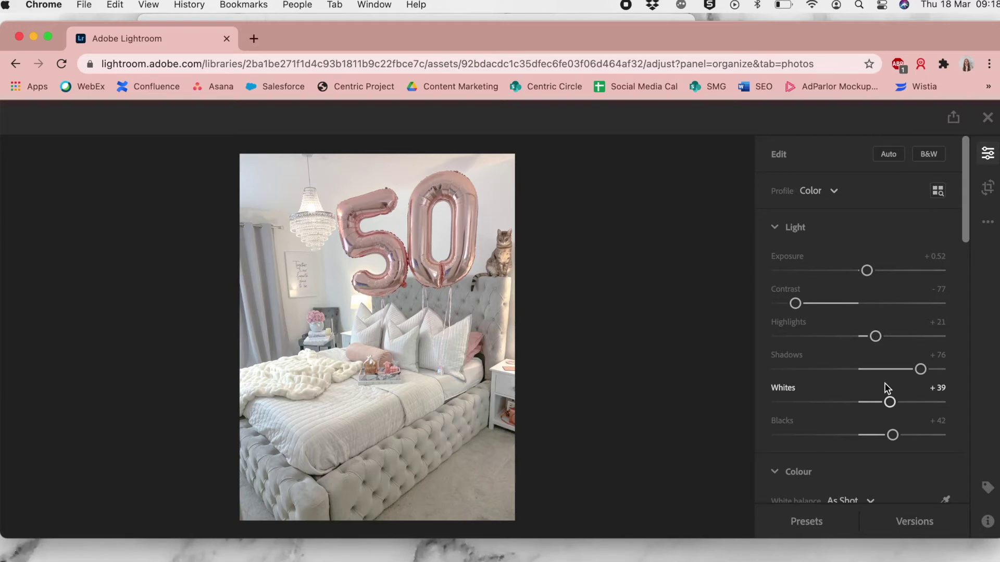
Step: In the Colour adjustments, set the white balance to Temp -3 and Tint +12
scroll(887, 385, down, 8)
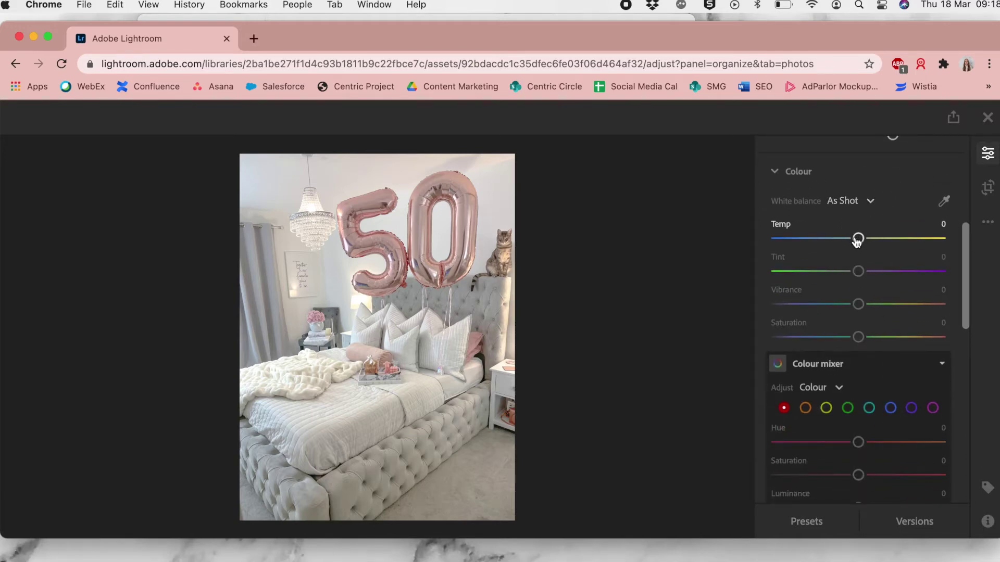
mouse_move(858, 239)
mouse_down()
mouse_move(904, 242)
mouse_move(805, 249)
mouse_move(855, 247)
mouse_up()
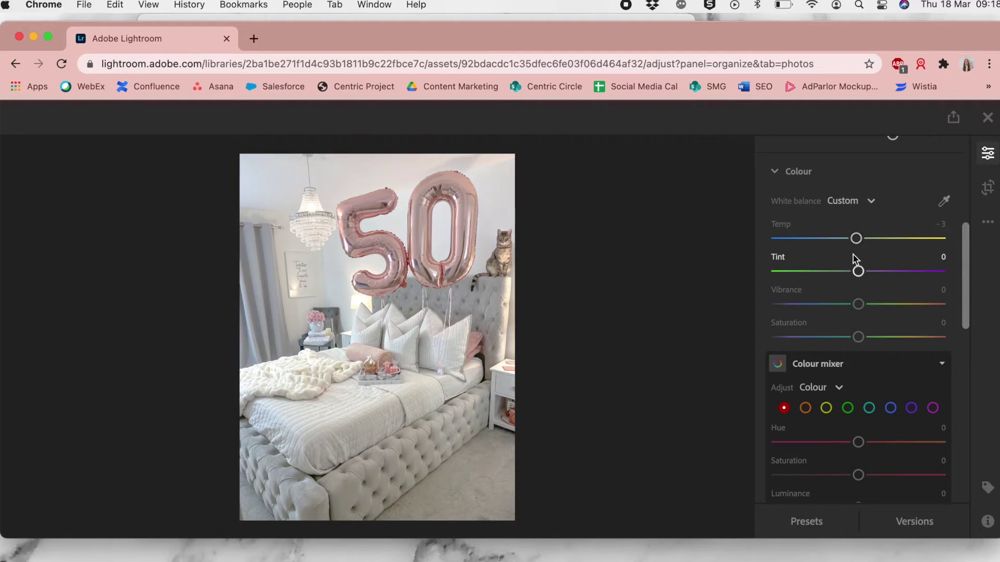
mouse_move(857, 272)
mouse_down()
mouse_move(925, 275)
mouse_move(809, 280)
mouse_move(870, 280)
mouse_up()
Step: Try Vibrance at both extremes, +100 and -100, and set it to +31
scroll(877, 307, down, 1)
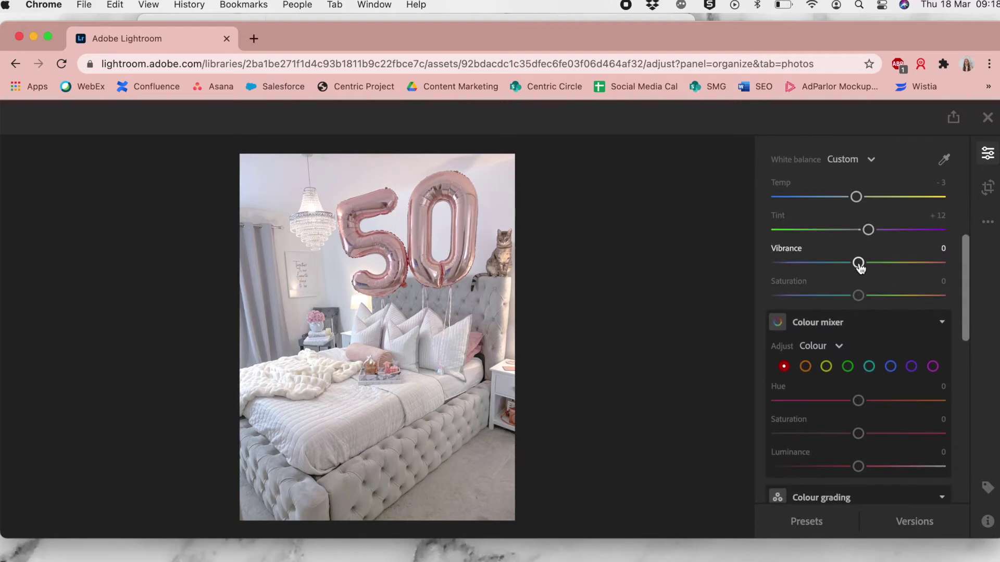
drag(858, 263, 957, 267)
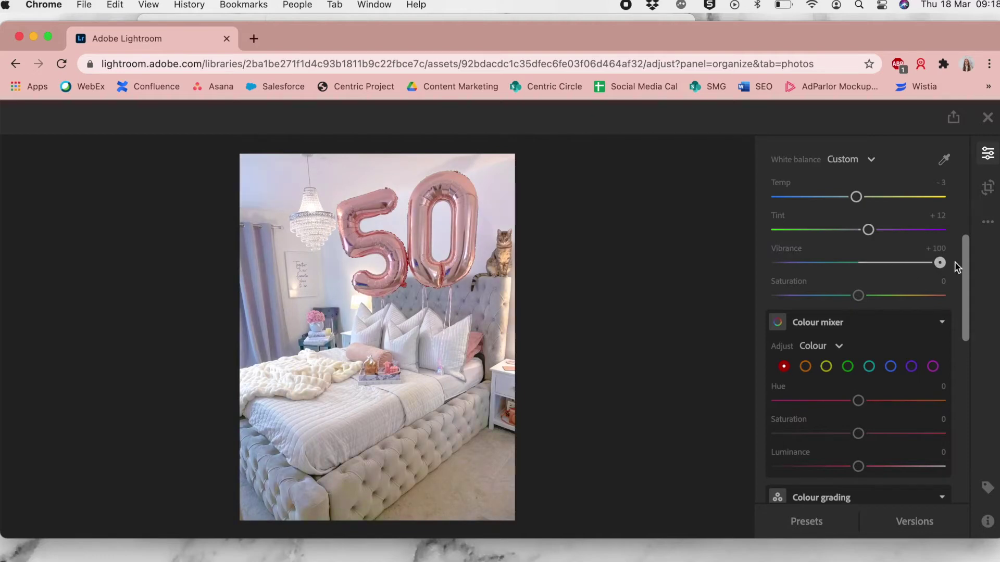
drag(939, 263, 761, 272)
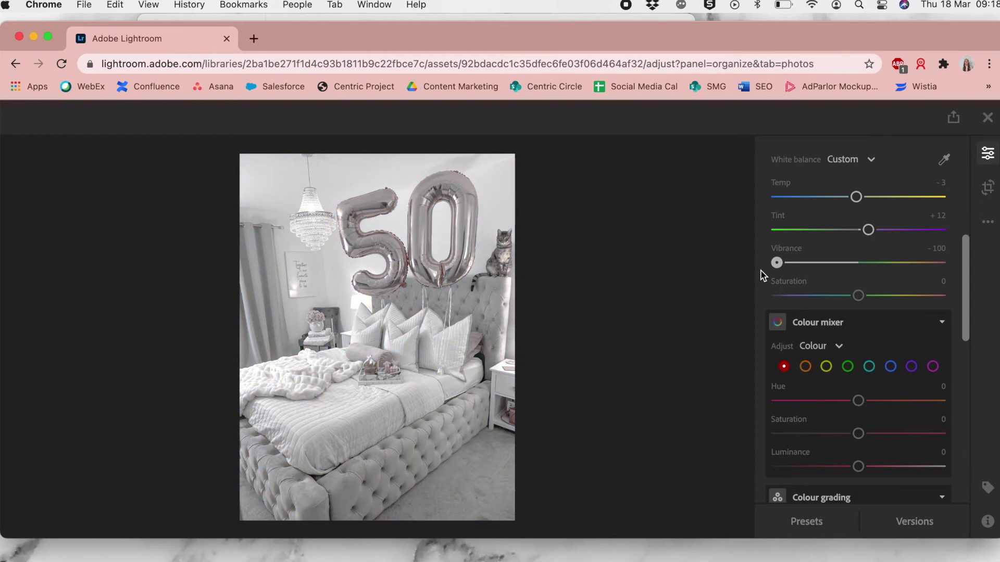
drag(776, 263, 886, 272)
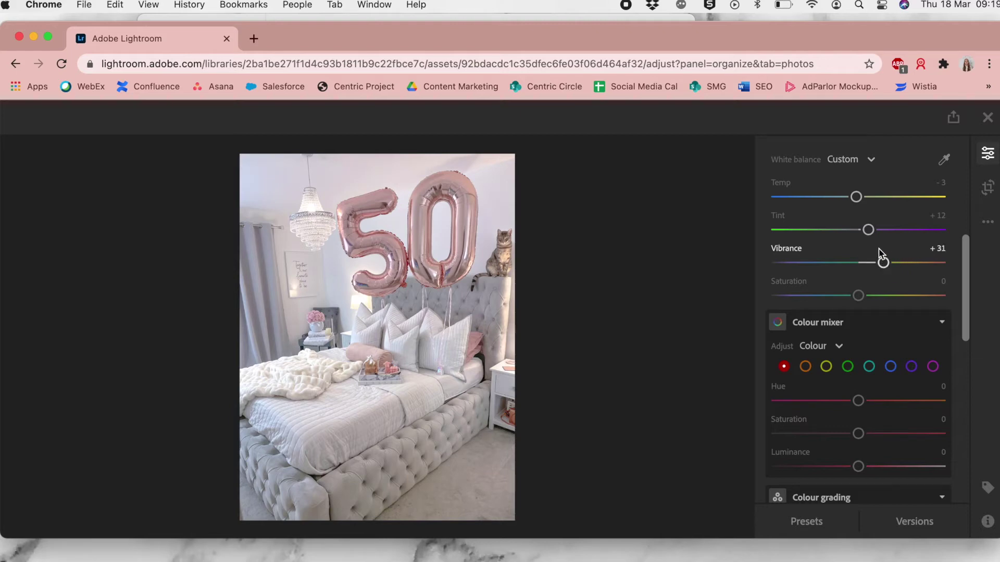
Step: Set the photo's overall colour Saturation to +17
scroll(882, 259, down, 2)
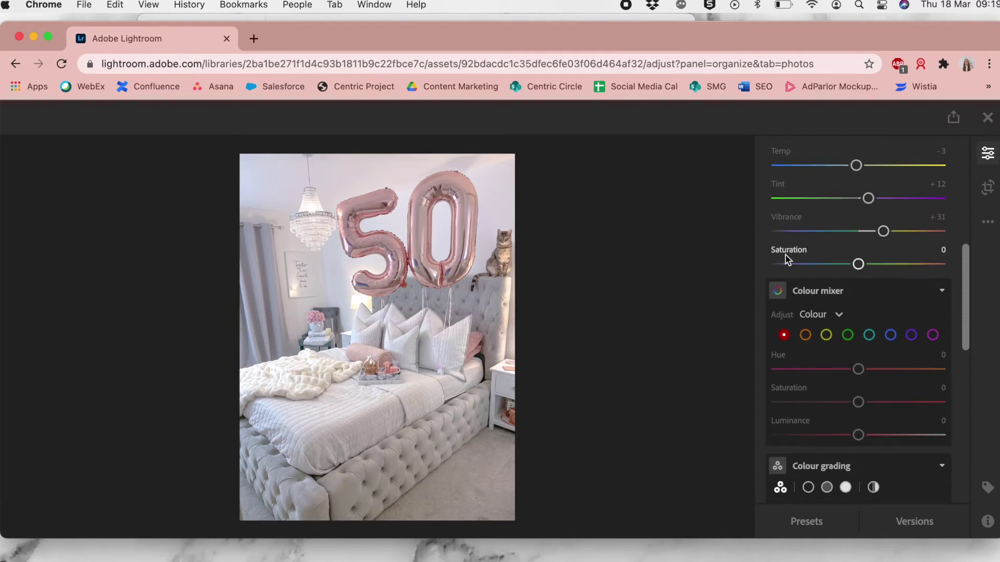
mouse_move(858, 264)
mouse_down()
mouse_move(936, 267)
mouse_move(791, 275)
mouse_move(869, 275)
mouse_up()
drag(868, 268, 874, 268)
scroll(864, 289, down, 3)
scroll(866, 292, up, 4)
scroll(866, 292, up, 1)
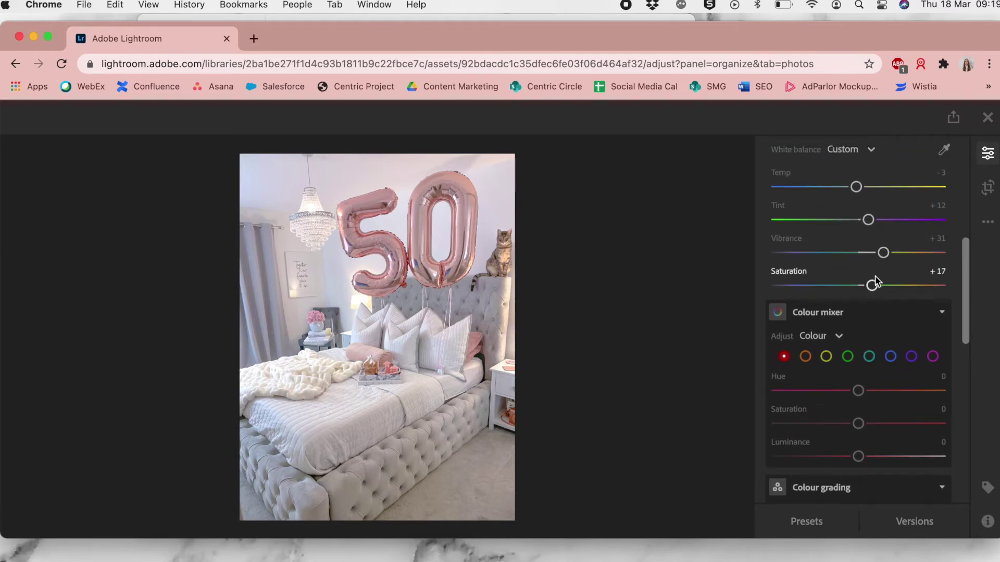
Step: In the Colour mixer, set the red channel to Hue -100, Saturation +20 and Luminance +17
scroll(877, 281, down, 4)
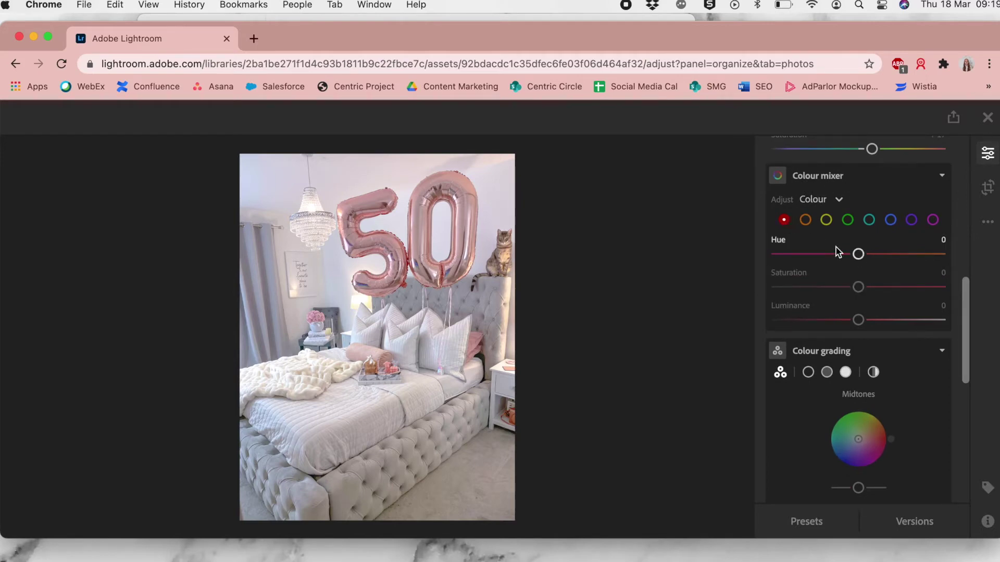
drag(859, 256, 776, 262)
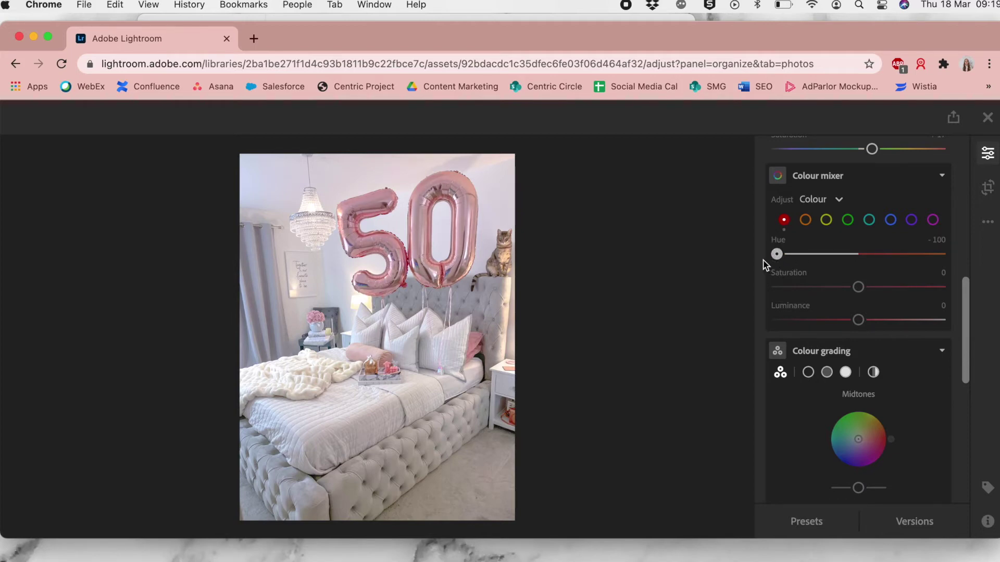
mouse_move(778, 256)
mouse_down()
mouse_move(959, 255)
mouse_move(781, 266)
mouse_up()
mouse_move(858, 290)
mouse_down()
mouse_move(961, 291)
mouse_move(748, 301)
mouse_move(859, 288)
mouse_move(876, 296)
mouse_up()
mouse_move(858, 323)
mouse_down()
mouse_move(957, 322)
mouse_move(774, 333)
mouse_move(875, 329)
mouse_up()
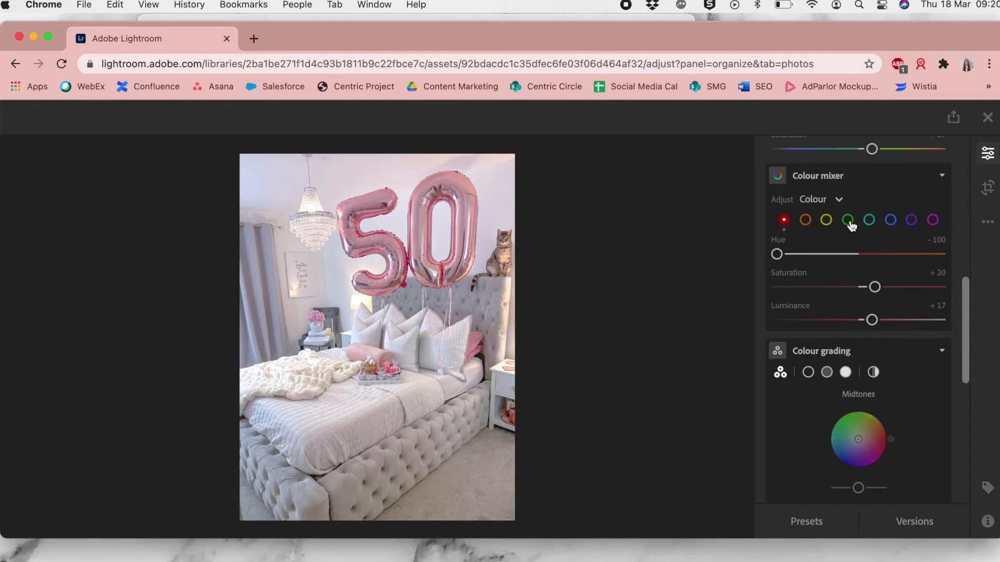
Step: In the Colour mixer, adjust the magenta hue slightly and set the blue channel to Hue +100 and Luminance +9
click(932, 220)
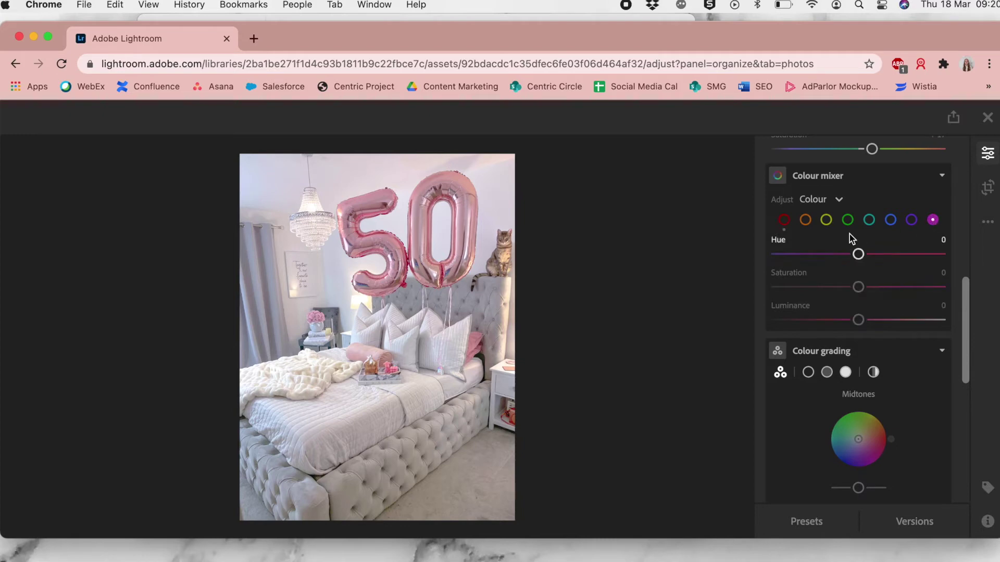
mouse_move(859, 255)
mouse_down()
mouse_move(957, 254)
mouse_move(756, 255)
mouse_move(859, 261)
mouse_up()
click(890, 221)
drag(858, 253, 982, 254)
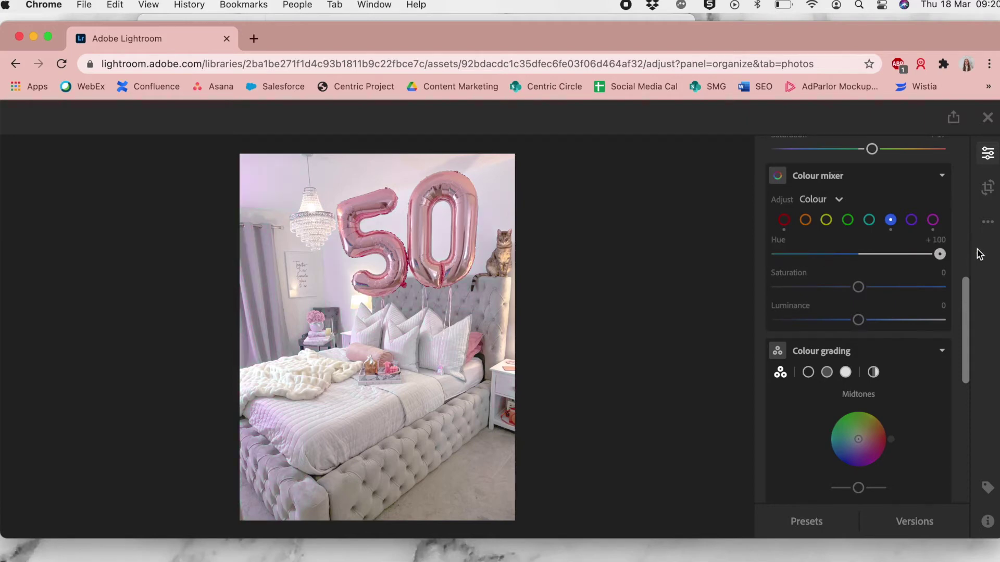
drag(940, 254, 858, 255)
drag(967, 267, 983, 268)
mouse_move(859, 320)
mouse_down()
mouse_move(939, 321)
mouse_move(866, 322)
mouse_up()
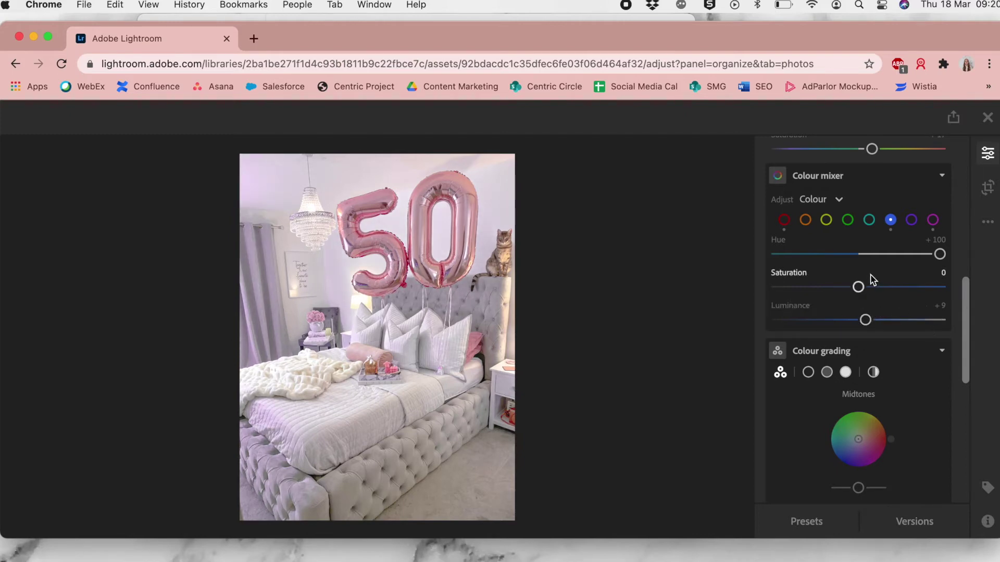
Step: In the Colour mixer, set the orange channel to Hue -100, Saturation +7 and Luminance -5
click(806, 221)
drag(858, 256, 759, 260)
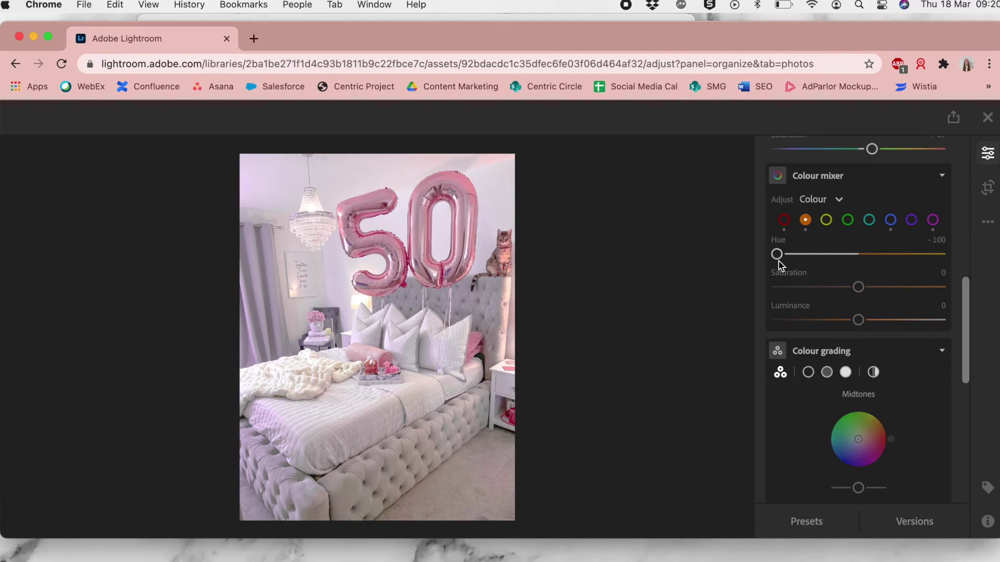
drag(779, 257, 843, 255)
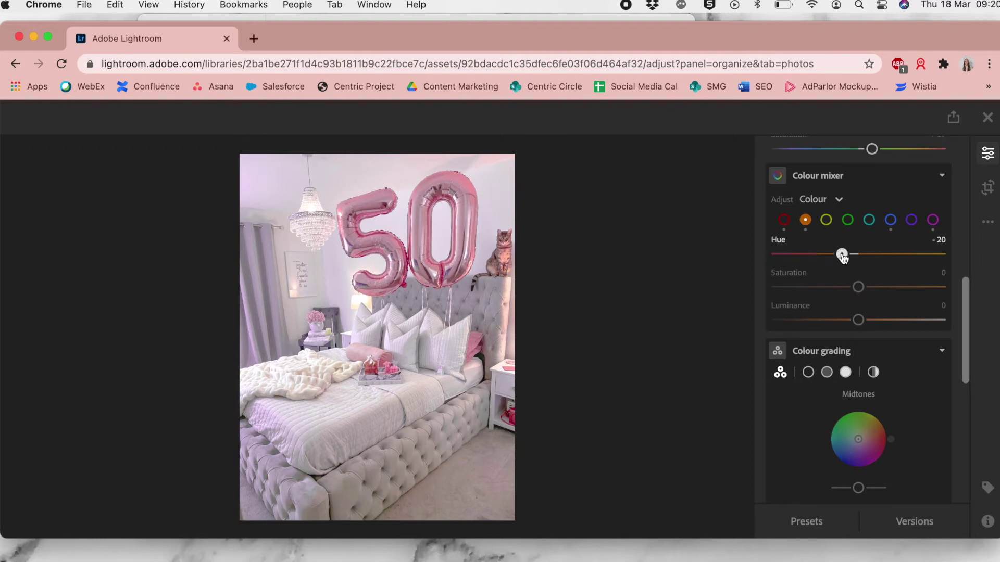
drag(839, 254, 754, 255)
drag(858, 288, 856, 326)
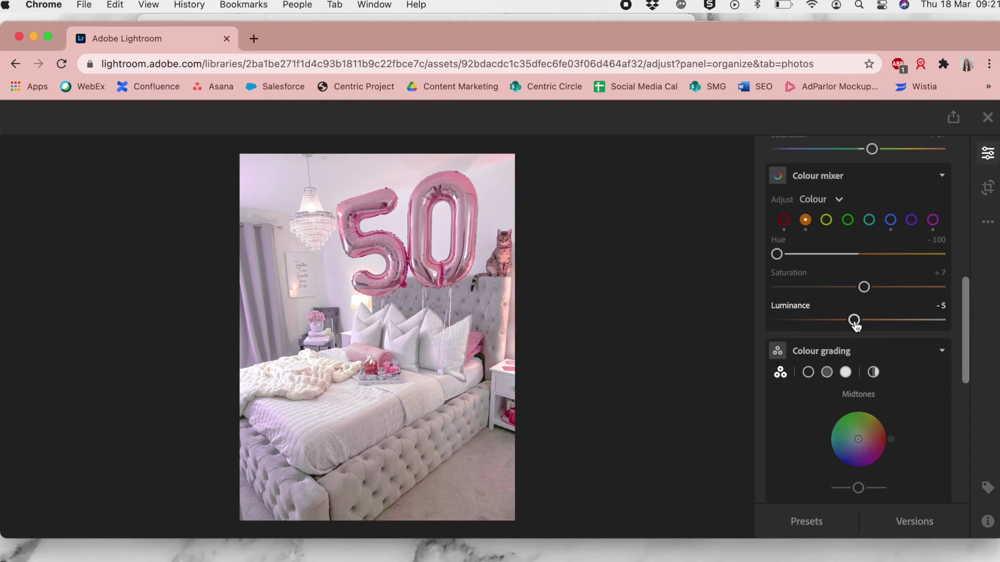
Step: Look at the yellow, green and aqua channels of the Colour mixer and the Colour grading wheels
click(827, 220)
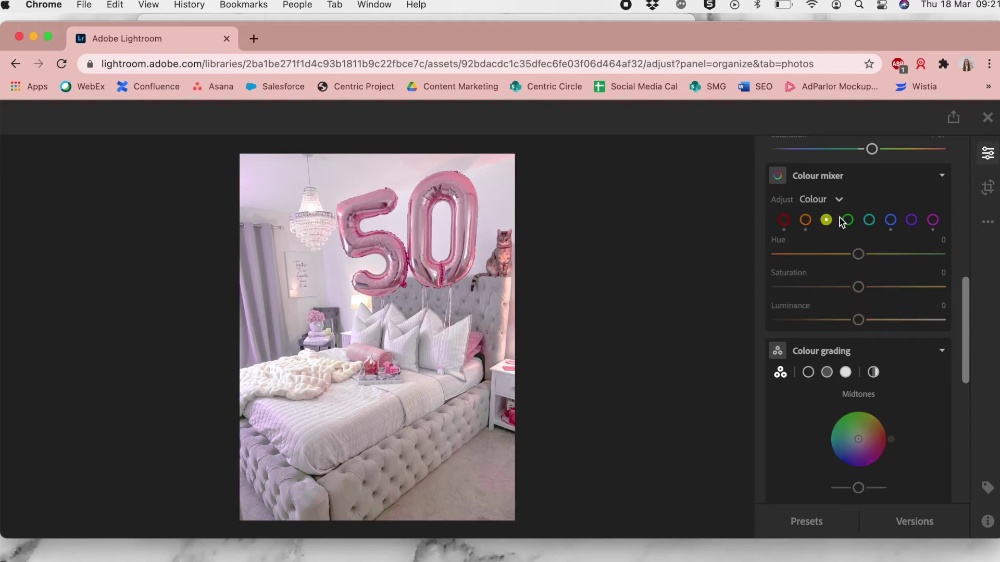
click(849, 223)
click(875, 223)
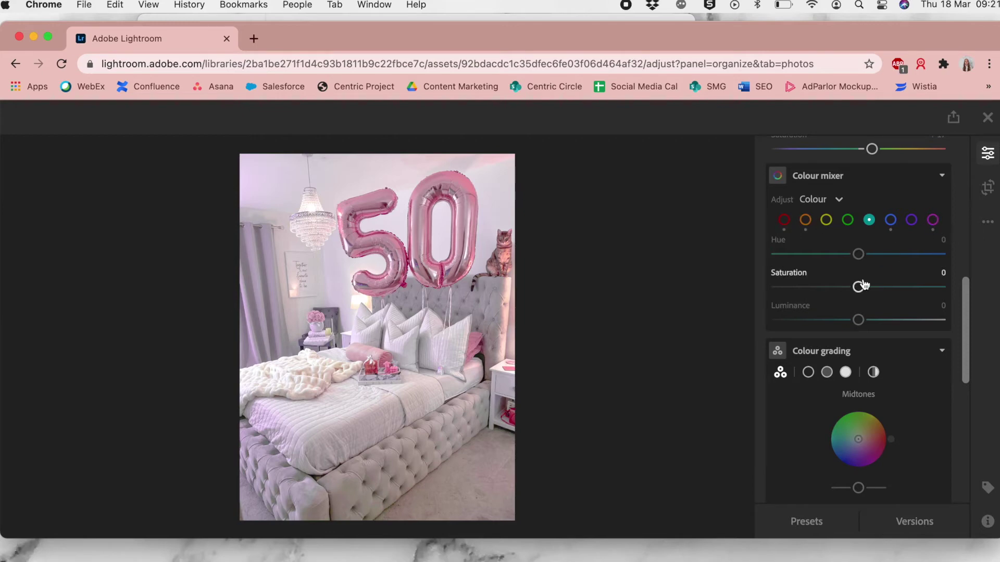
scroll(862, 285, down, 1)
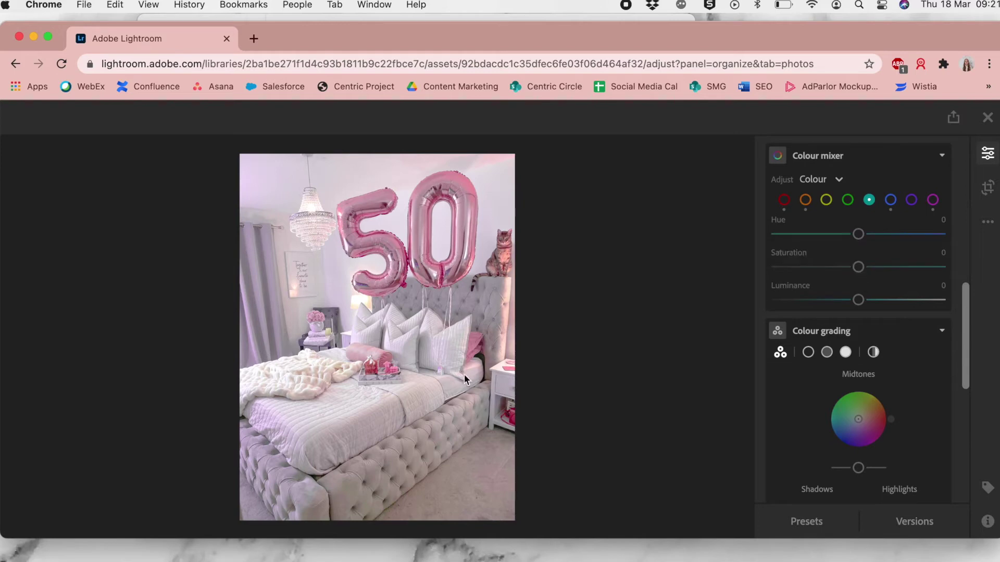
scroll(854, 248, down, 5)
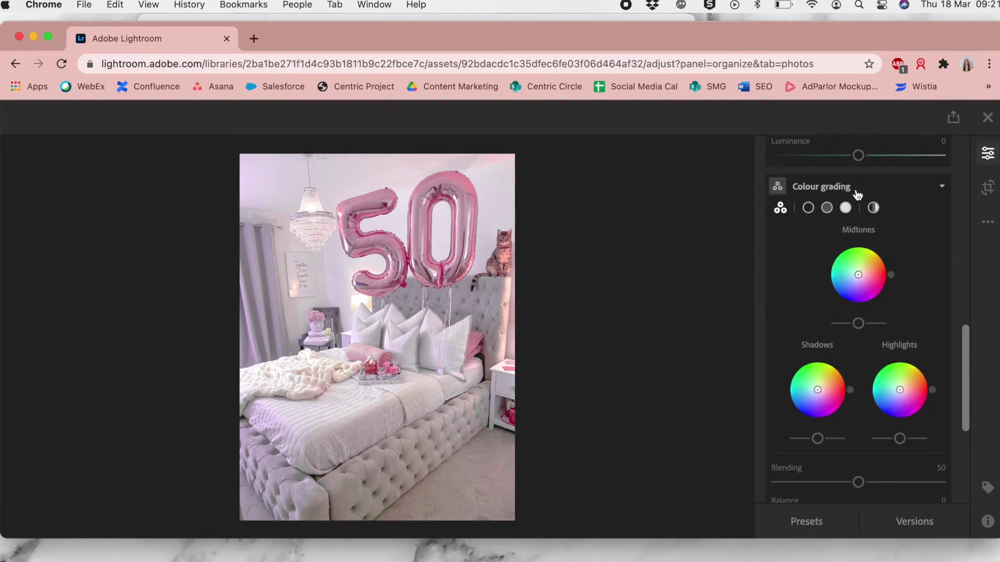
Step: In Colour grading, tint the midtones very faintly purple and try their luminance, leaving it at the centre
click(858, 276)
mouse_move(858, 276)
mouse_down()
mouse_move(868, 269)
mouse_move(875, 285)
mouse_move(851, 288)
mouse_move(848, 265)
mouse_move(859, 278)
mouse_up()
drag(859, 278, 858, 278)
mouse_move(860, 326)
mouse_down()
mouse_move(885, 325)
mouse_move(825, 332)
mouse_move(859, 325)
mouse_up()
Step: In Colour grading, try a strong teal tint on the shadows, reduce it to a faint cyan and lower their luminance slightly
drag(818, 390, 829, 398)
mouse_move(828, 380)
mouse_down()
mouse_move(809, 376)
mouse_move(810, 407)
mouse_move(828, 402)
mouse_move(817, 392)
mouse_up()
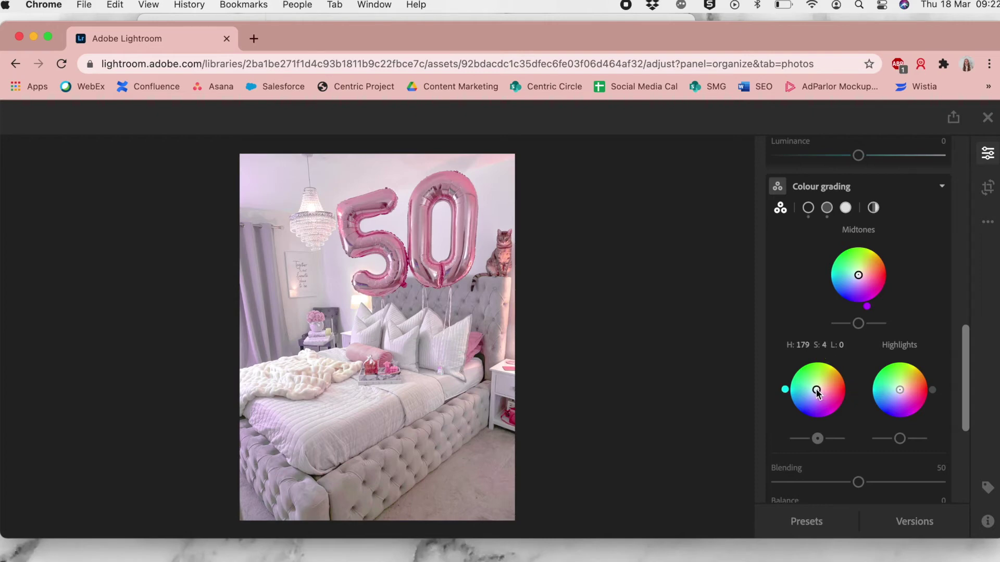
drag(818, 393, 548, 379)
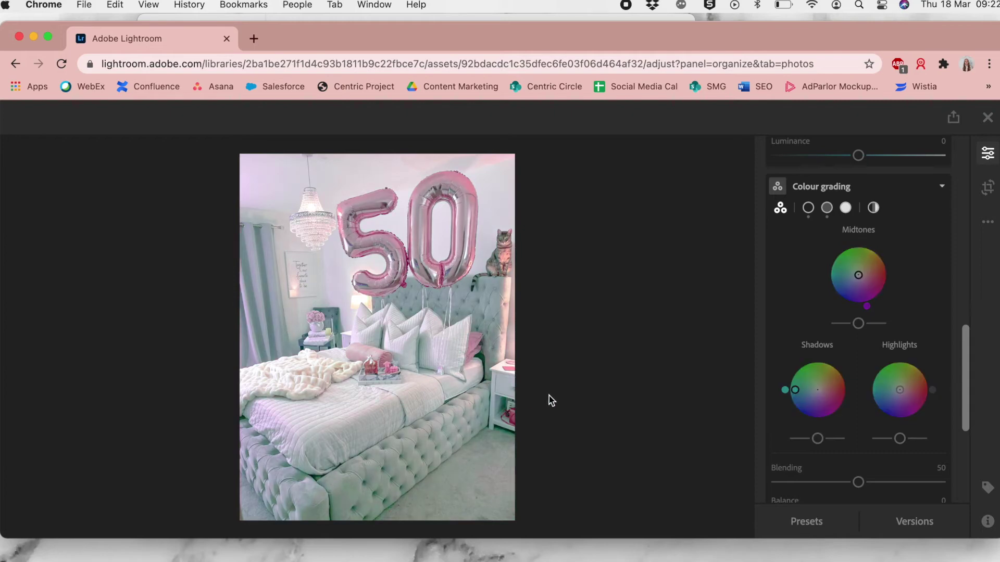
drag(795, 390, 818, 394)
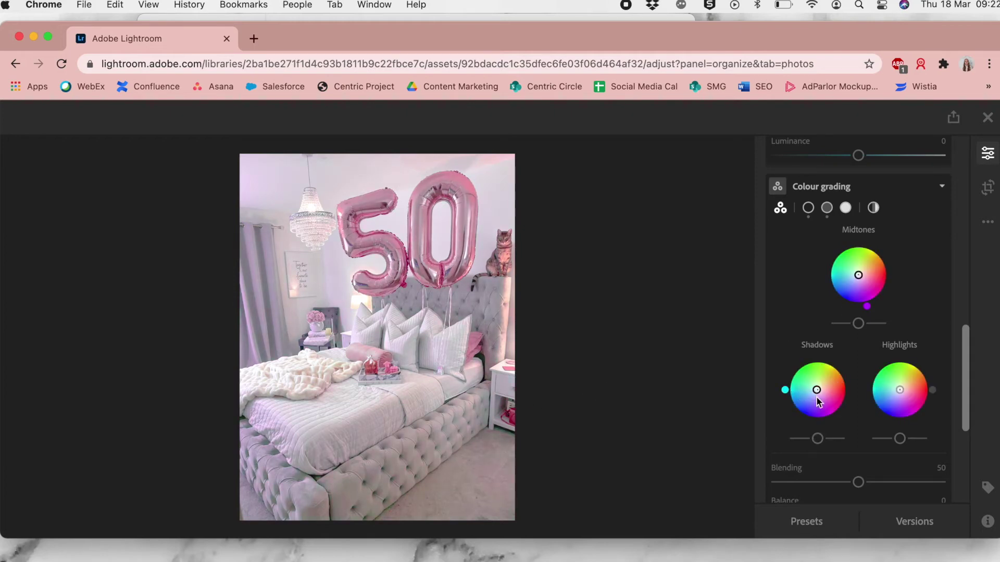
mouse_move(818, 442)
mouse_down()
mouse_move(858, 440)
mouse_move(766, 446)
mouse_move(817, 445)
mouse_up()
Step: In Colour grading, tint the highlights faintly pinkish red and raise their luminance slightly
mouse_move(900, 391)
mouse_down()
mouse_move(891, 386)
mouse_move(904, 383)
mouse_move(901, 394)
mouse_up()
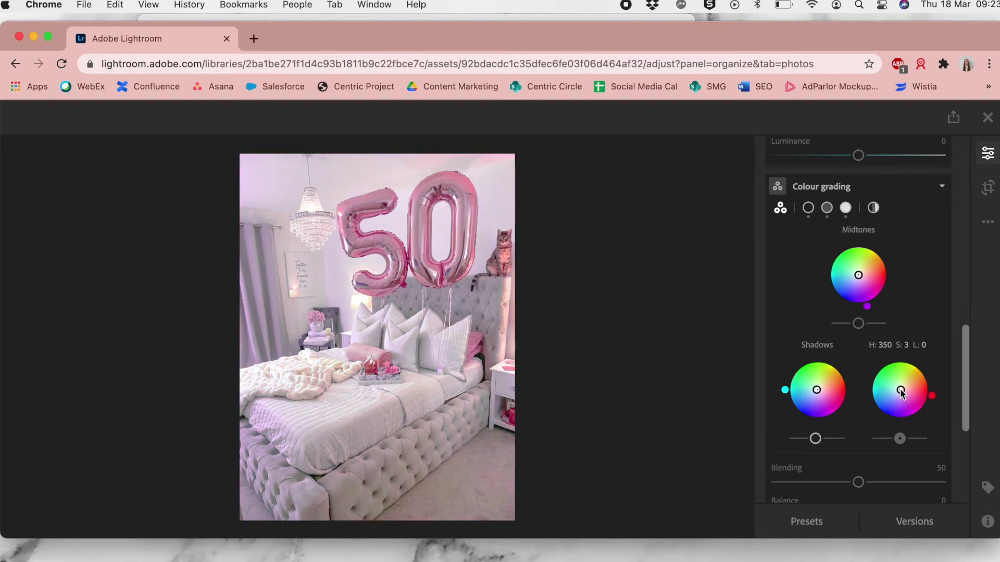
drag(901, 393, 900, 394)
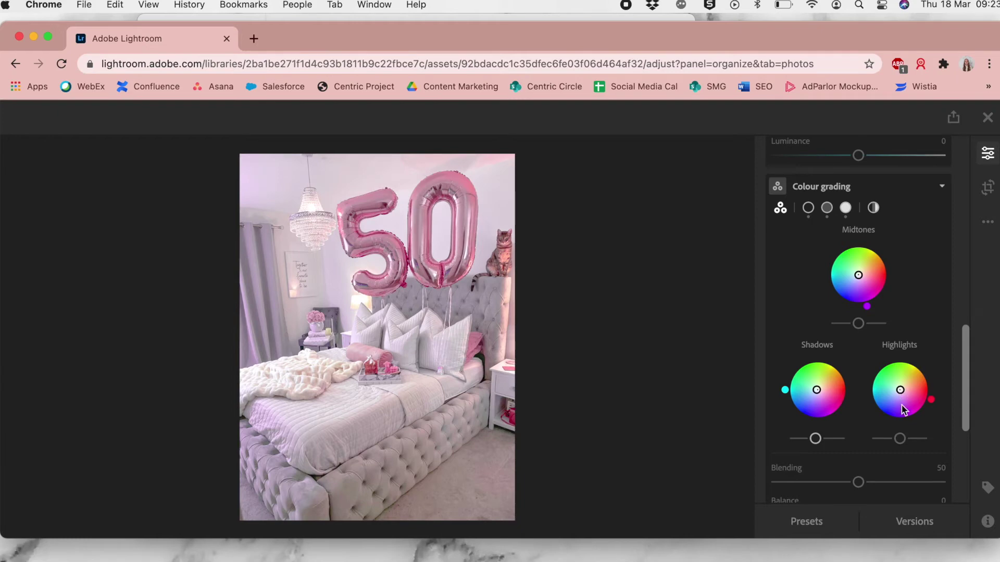
mouse_move(900, 439)
mouse_down()
mouse_move(912, 440)
mouse_move(879, 441)
mouse_move(903, 443)
mouse_up()
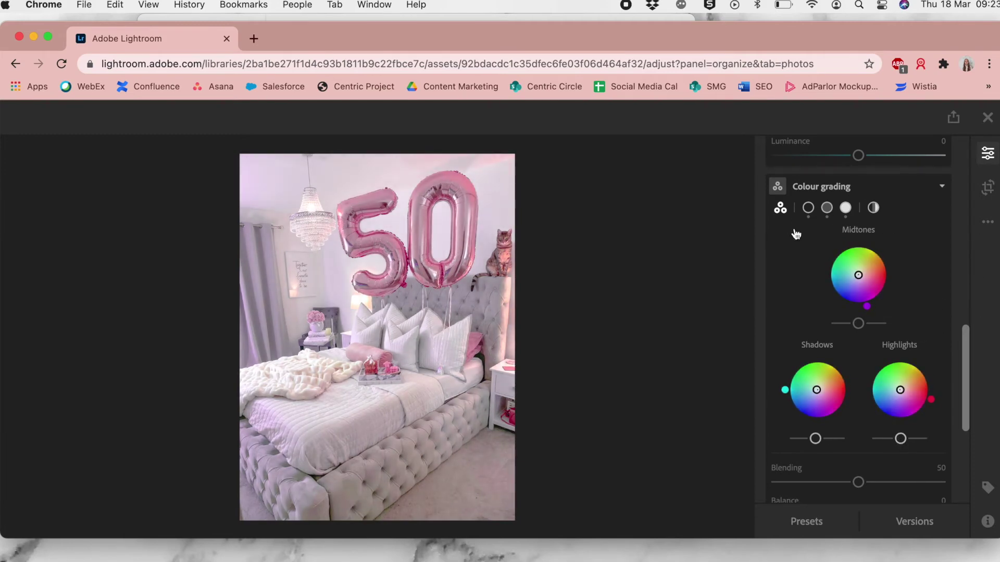
Step: Set the global colour grading to Hue 304, Saturation 1 and Luminance +2
click(874, 208)
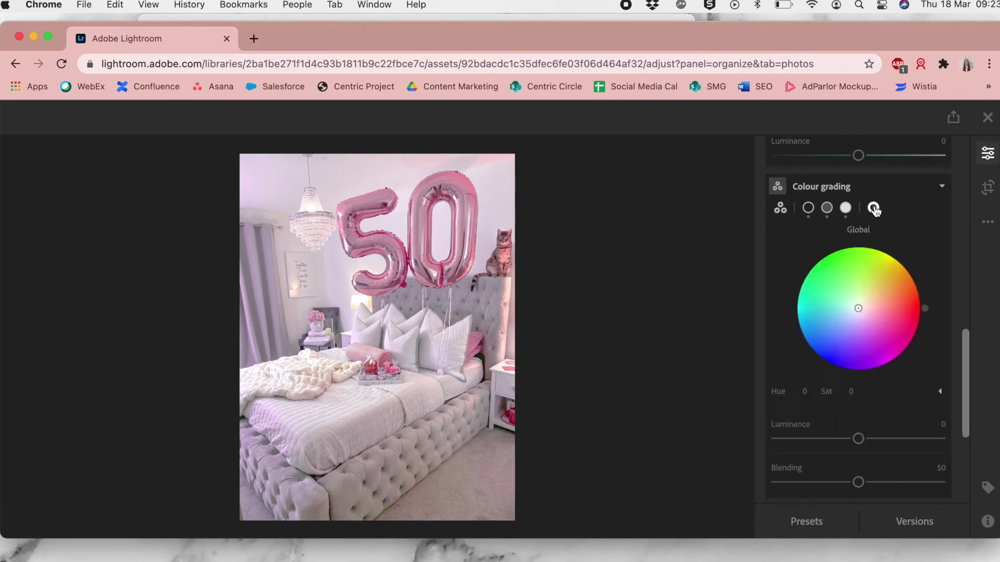
mouse_move(858, 311)
mouse_down()
mouse_move(876, 315)
mouse_move(869, 363)
mouse_move(792, 293)
mouse_move(852, 258)
mouse_move(906, 293)
mouse_move(867, 348)
mouse_move(830, 349)
mouse_move(860, 312)
mouse_up()
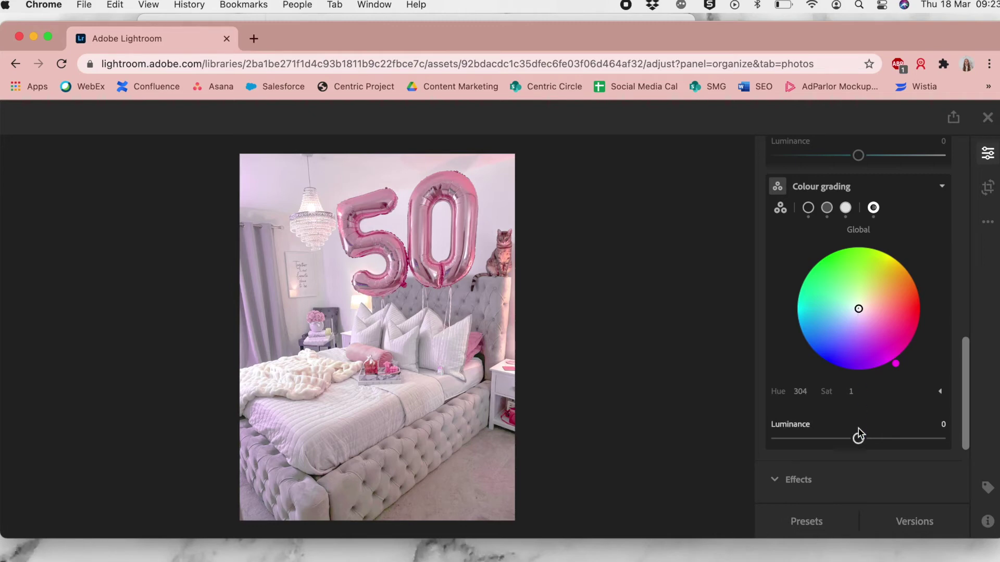
mouse_move(858, 437)
mouse_down()
mouse_move(946, 441)
mouse_move(759, 437)
mouse_move(862, 443)
mouse_up()
Step: In Effects, try Texture at +74, return it to 0 and set Clarity to +4
scroll(844, 289, down, 5)
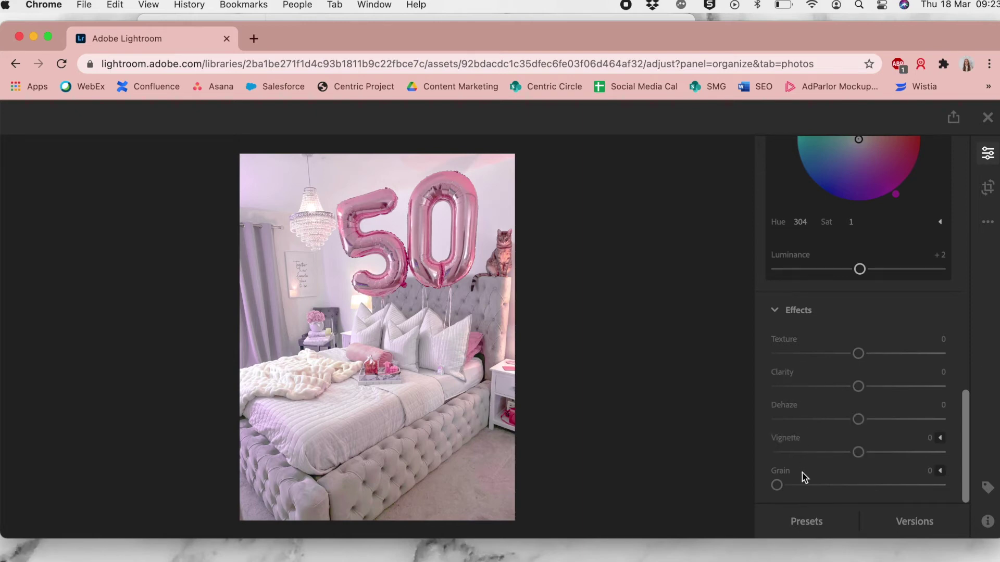
drag(860, 359, 920, 358)
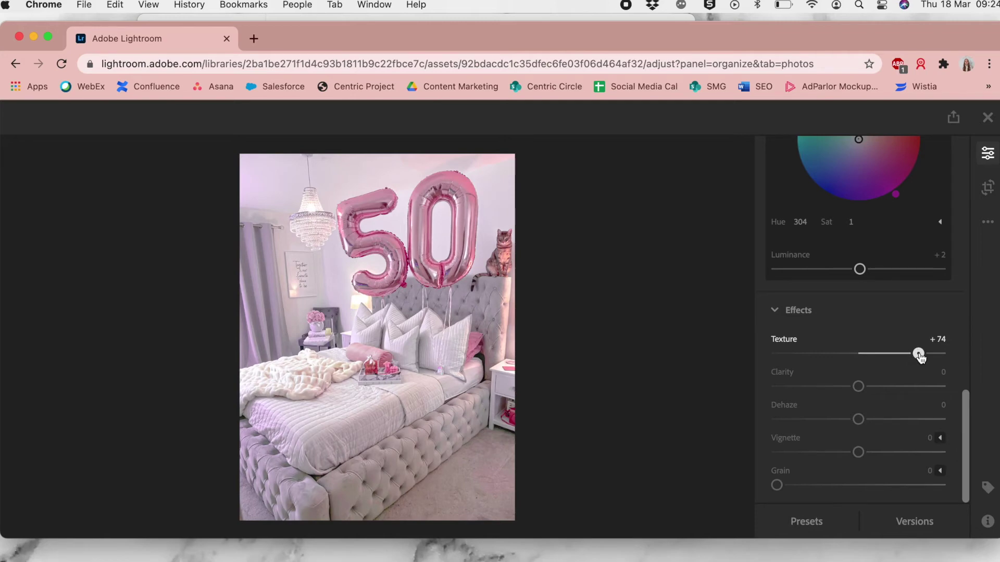
drag(919, 357, 859, 362)
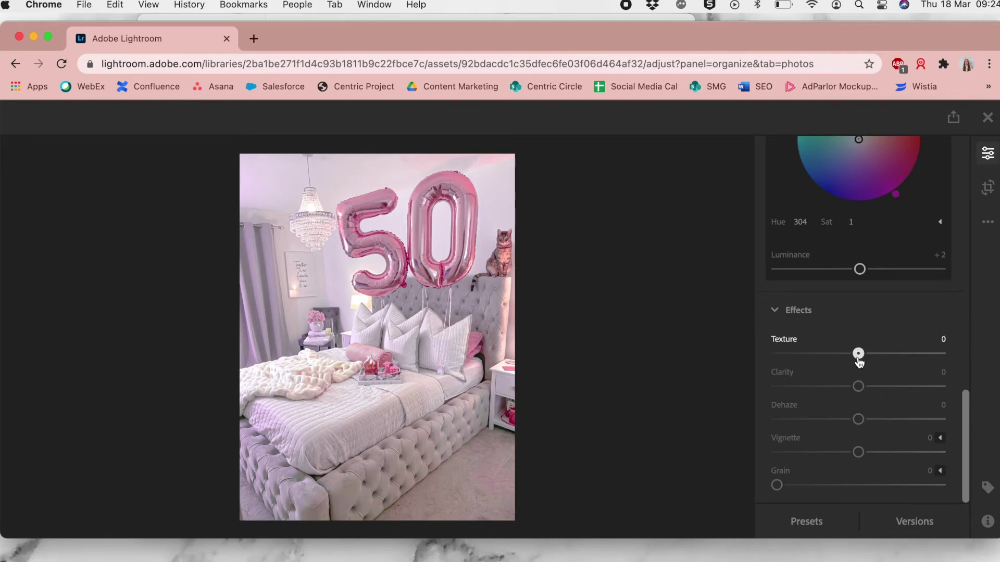
click(937, 339)
mouse_move(858, 390)
mouse_down()
mouse_move(946, 393)
mouse_move(775, 390)
mouse_move(860, 393)
mouse_up()
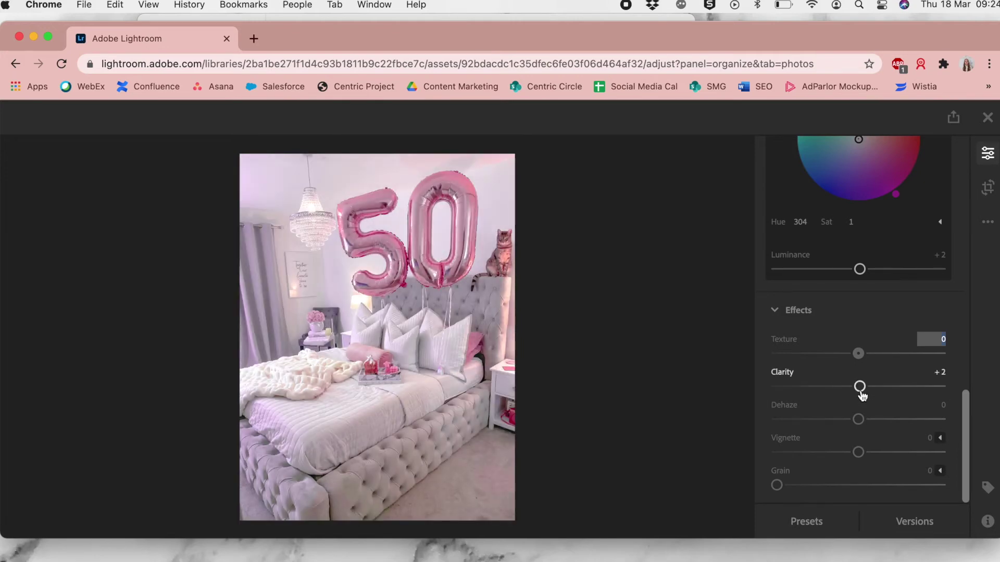
drag(861, 394, 863, 393)
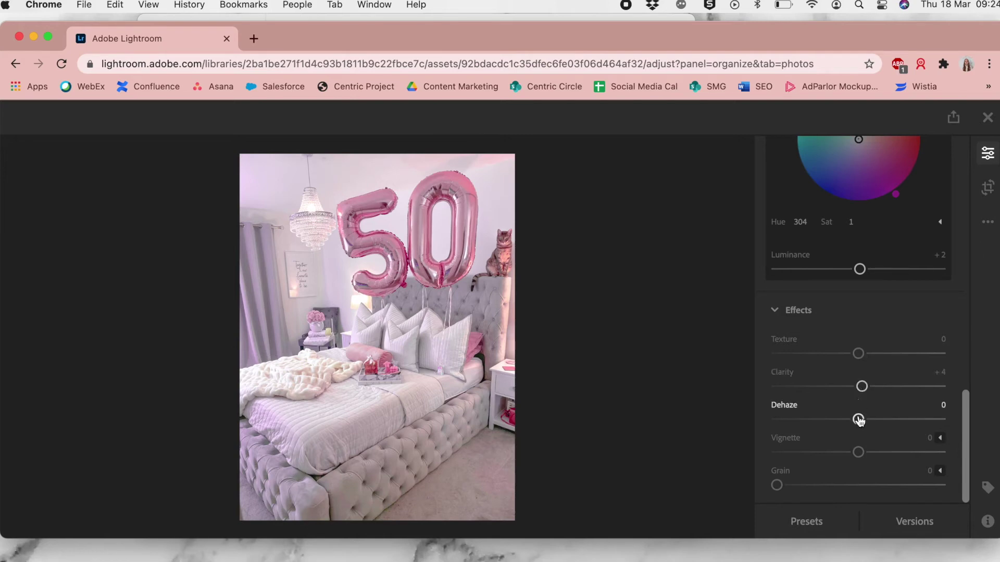
Step: Try out Dehaze, Vignette and Grain, taking Grain up to 100, and return all three to 0
mouse_move(859, 422)
mouse_down()
mouse_move(948, 419)
mouse_move(753, 421)
mouse_move(859, 428)
mouse_up()
mouse_move(859, 452)
mouse_down()
mouse_move(961, 448)
mouse_move(734, 464)
mouse_move(774, 453)
mouse_move(860, 464)
mouse_up()
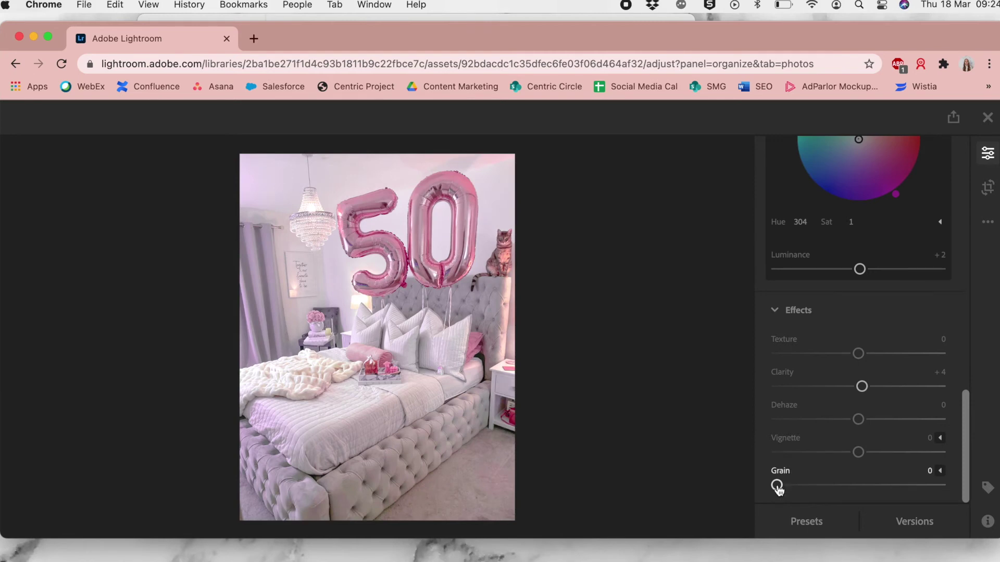
drag(777, 487, 940, 487)
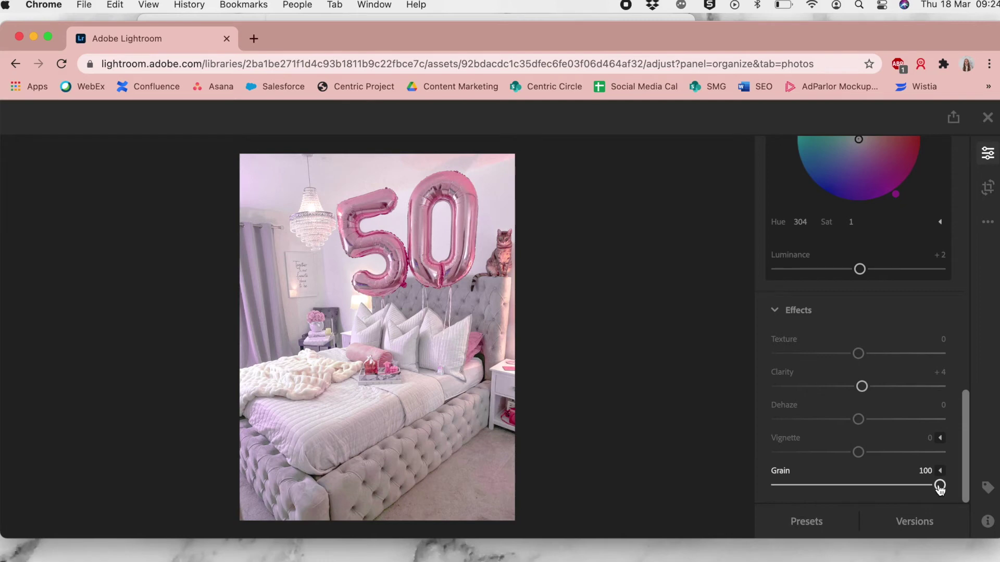
drag(940, 487, 772, 485)
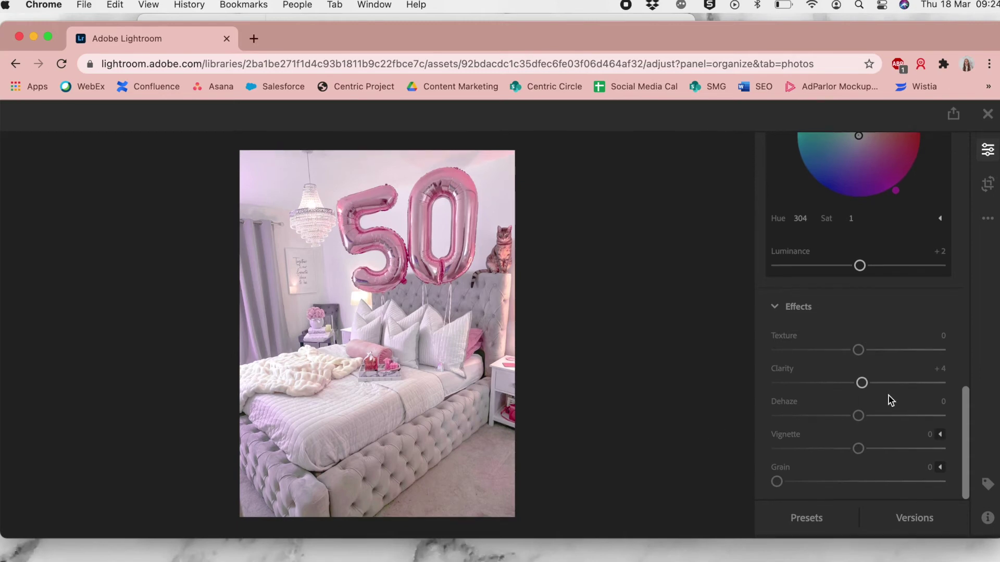
Step: Open the original IMG_8113 3.HEIC from Downloads in Preview and place its window for comparison with the edited photo
scroll(859, 354, up, 15)
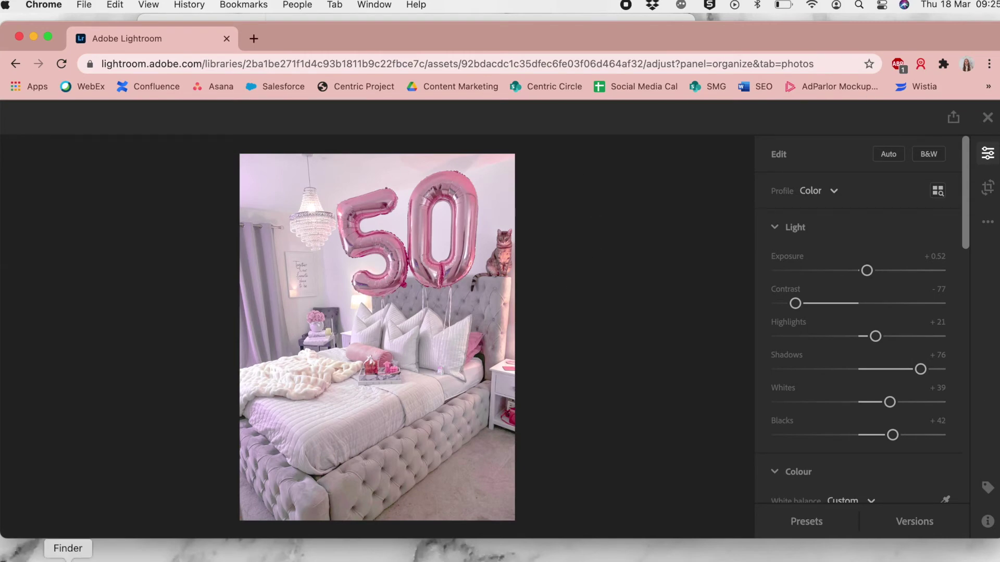
click(131, 545)
double_click(318, 107)
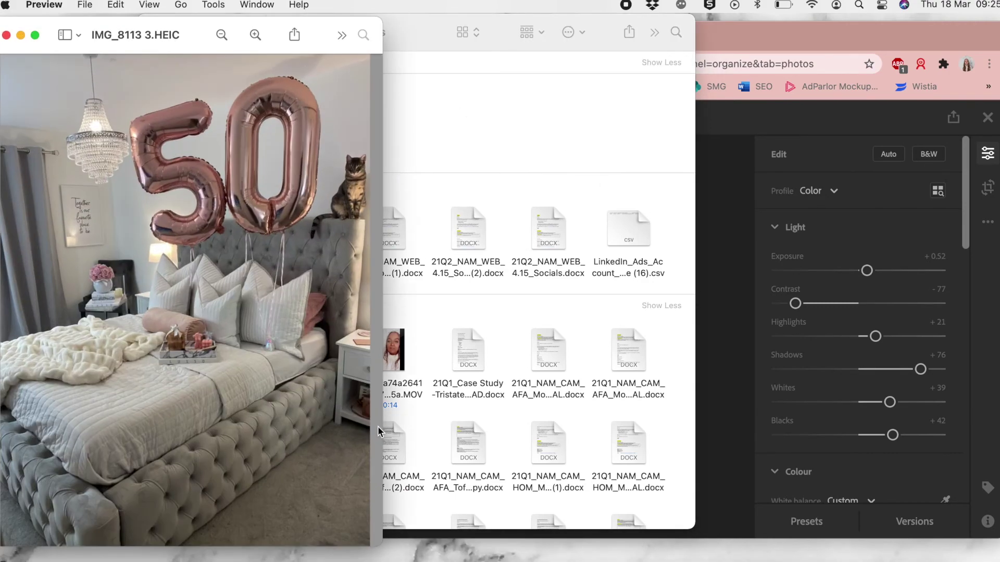
click(761, 177)
key(ctrl+Up)
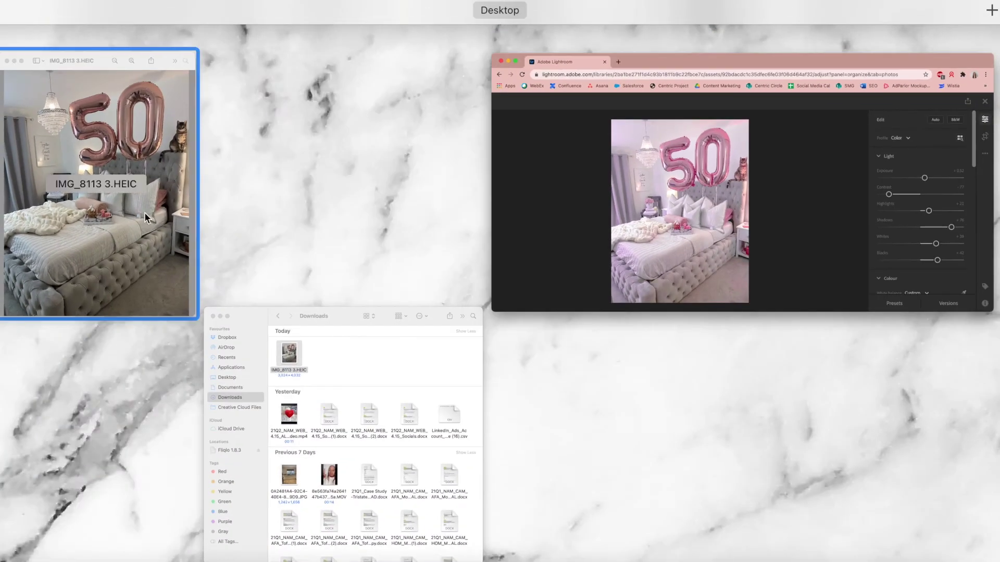
click(145, 211)
drag(324, 36, 867, 32)
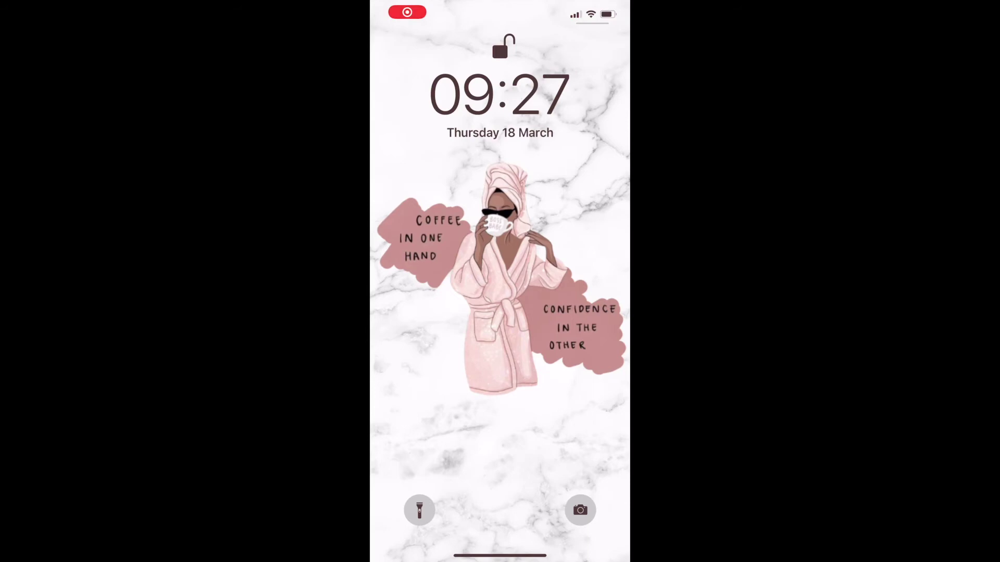
Step: On the phone, unlock the screen, switch to the Lightroom mobile app and open the edited "50" balloon photo from All Photos
drag(500, 555, 500, 313)
drag(573, 339, 417, 338)
drag(573, 338, 417, 338)
drag(573, 338, 417, 338)
click(587, 270)
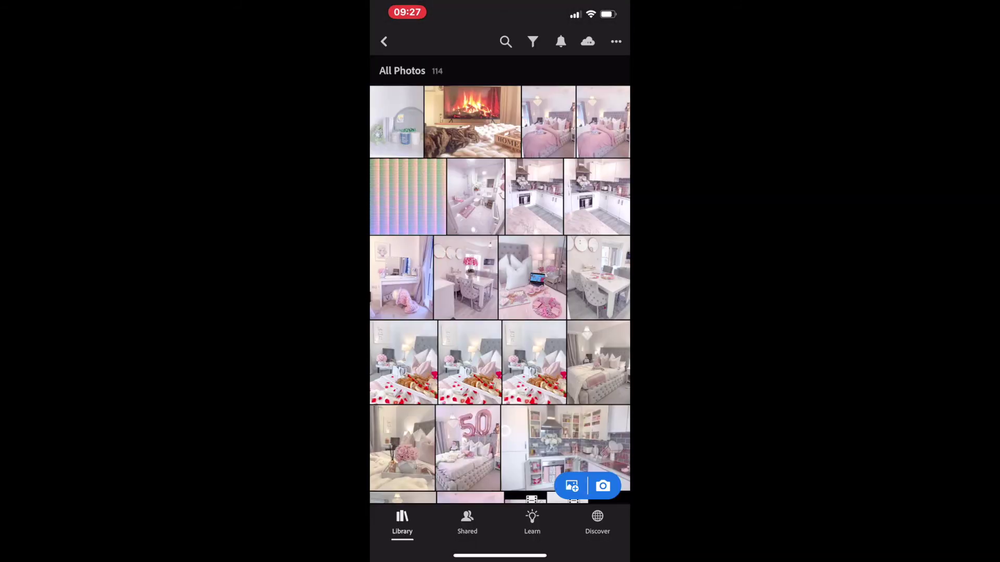
scroll(500, 292, down, 2)
click(467, 344)
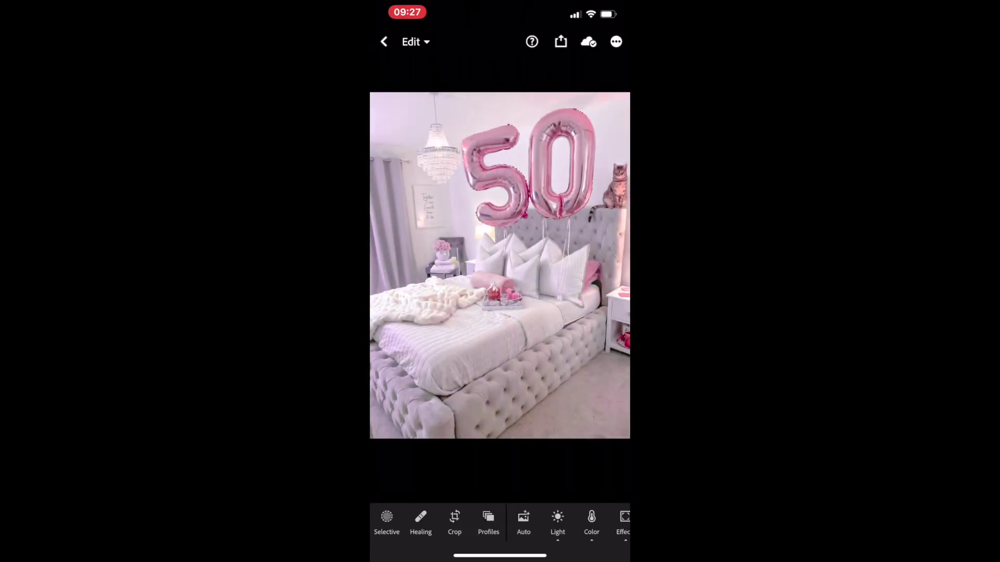
Step: Start a new preset from the photo's edits and name it in capitals with NEW, the creator's first name and PRESET
click(616, 41)
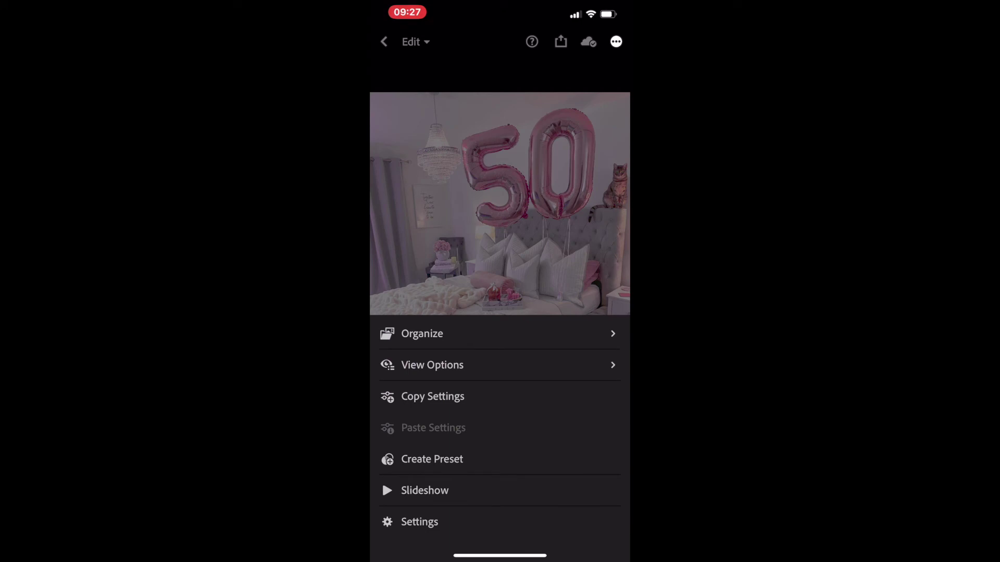
click(431, 460)
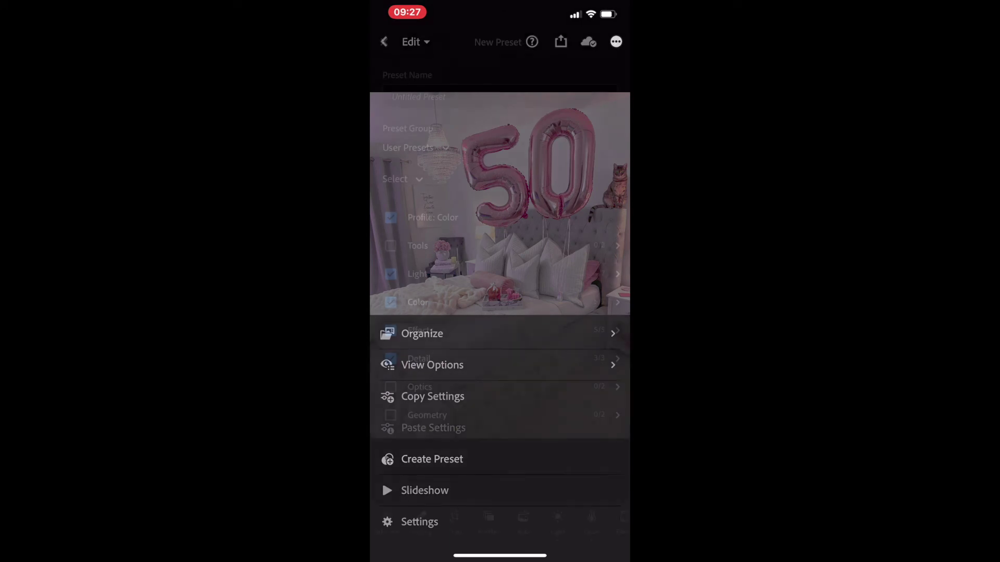
click(500, 97)
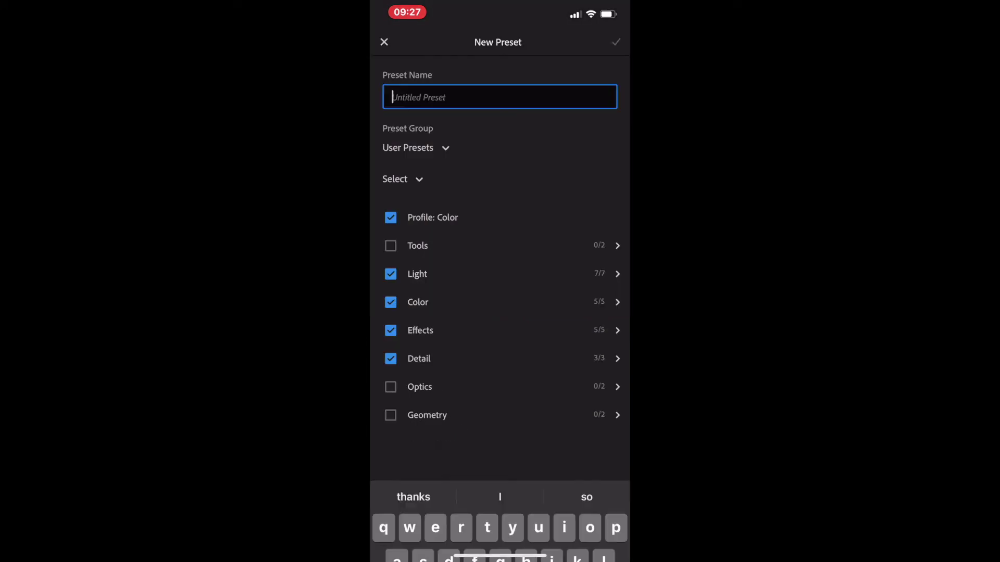
text(new)
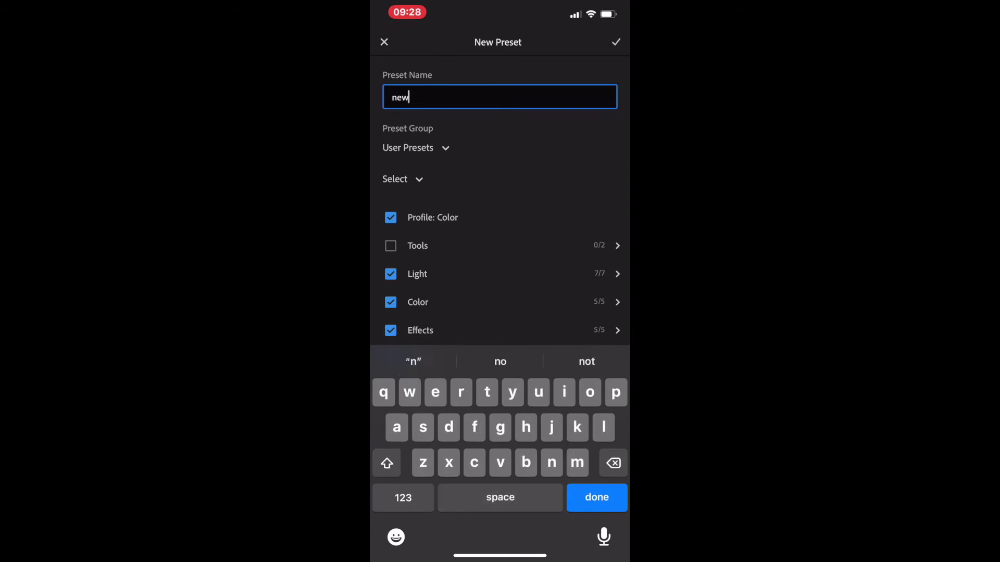
key(BackSpace)
key(BackSpace)
key(BackSpace)
key(shift)
text(N)
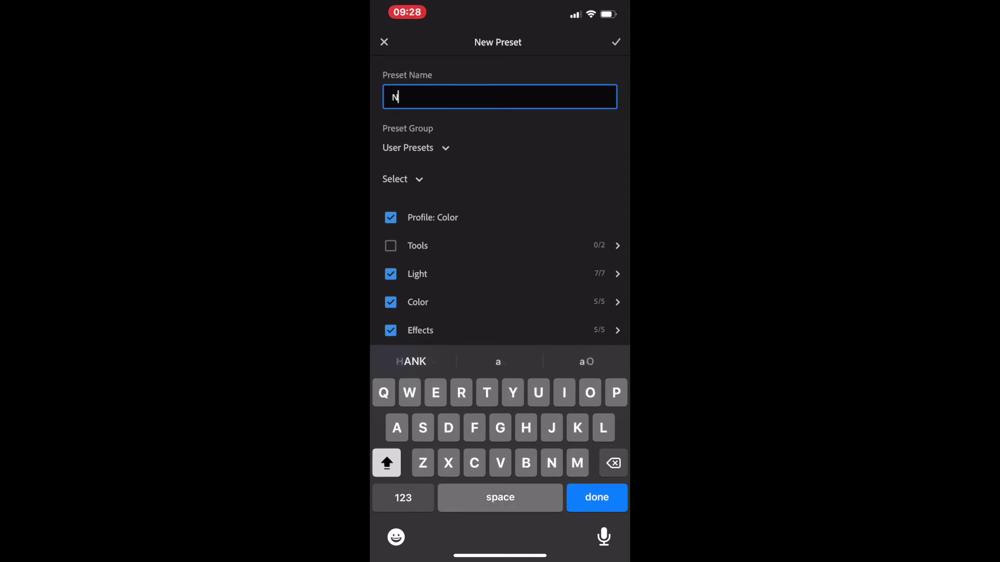
text(EW CHRISSY ORE)
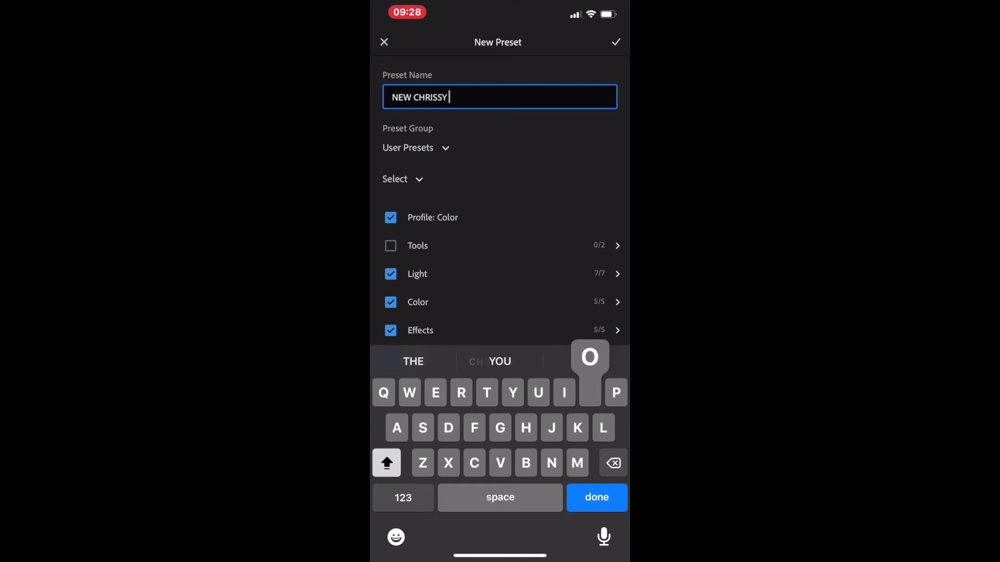
key(BackSpace)
key(BackSpace)
key(BackSpace)
text(PRESET)
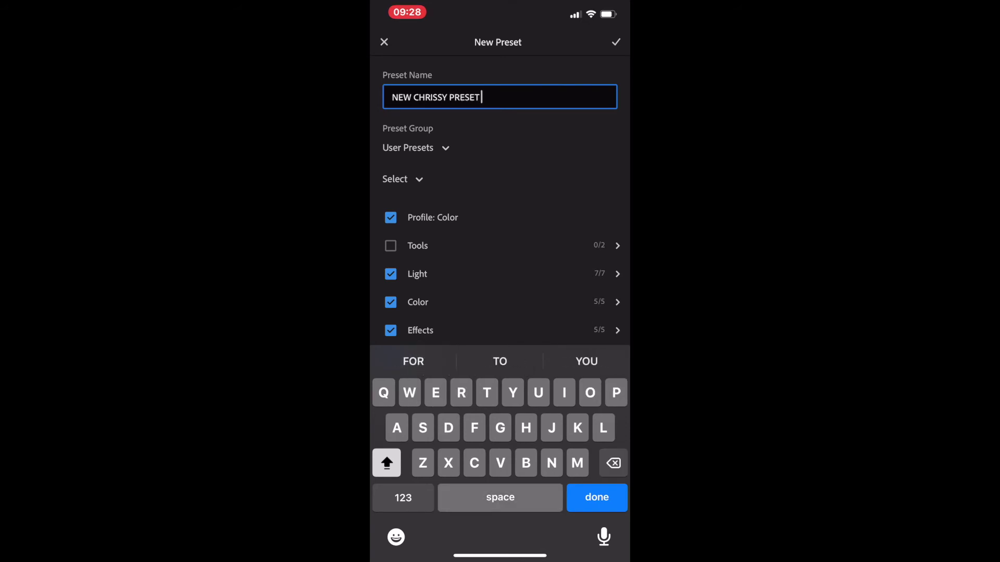
Step: Add the number 1 to the end of the preset name and save the preset in User Presets
click(395, 537)
text(❤️)
key(BackSpace)
click(394, 542)
click(397, 495)
text(1)
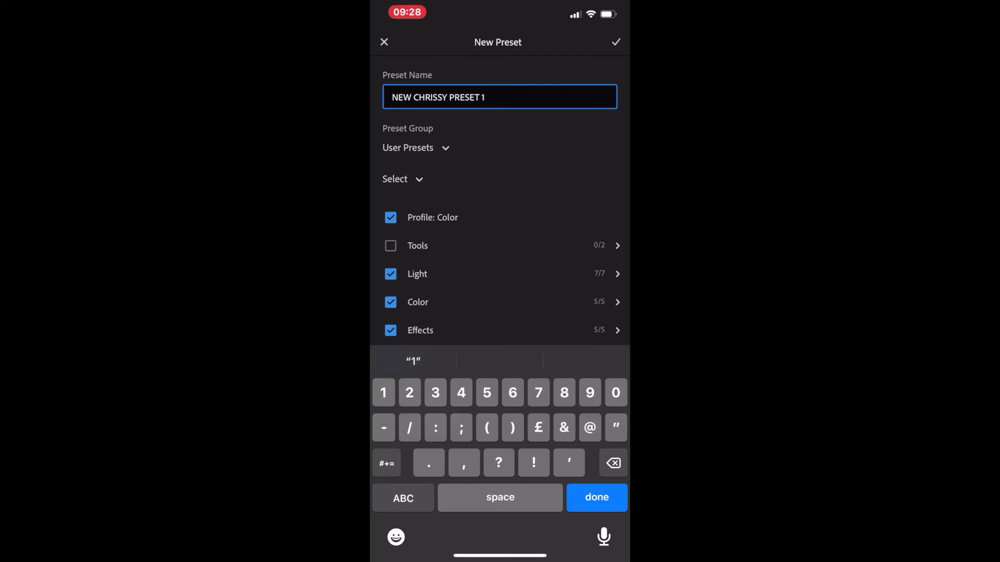
click(403, 498)
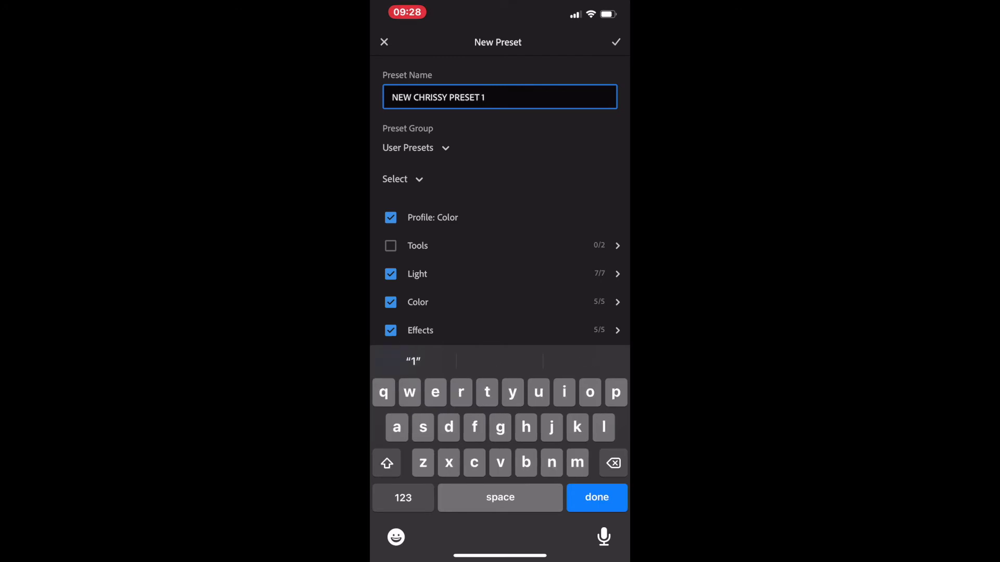
click(616, 42)
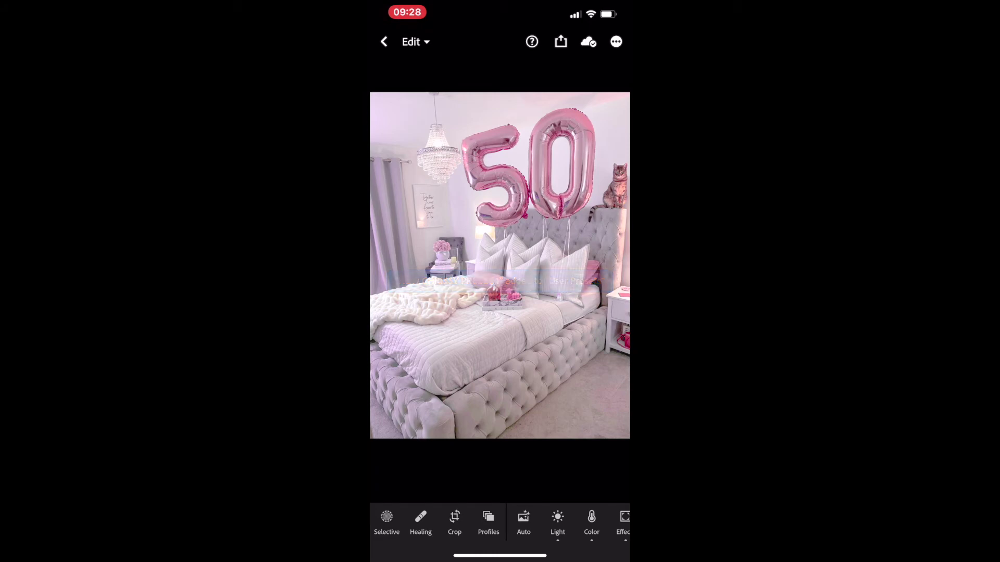
Step: Open the unedited bedroom photo with the pink bedding and apply the newly saved user preset to it
click(384, 42)
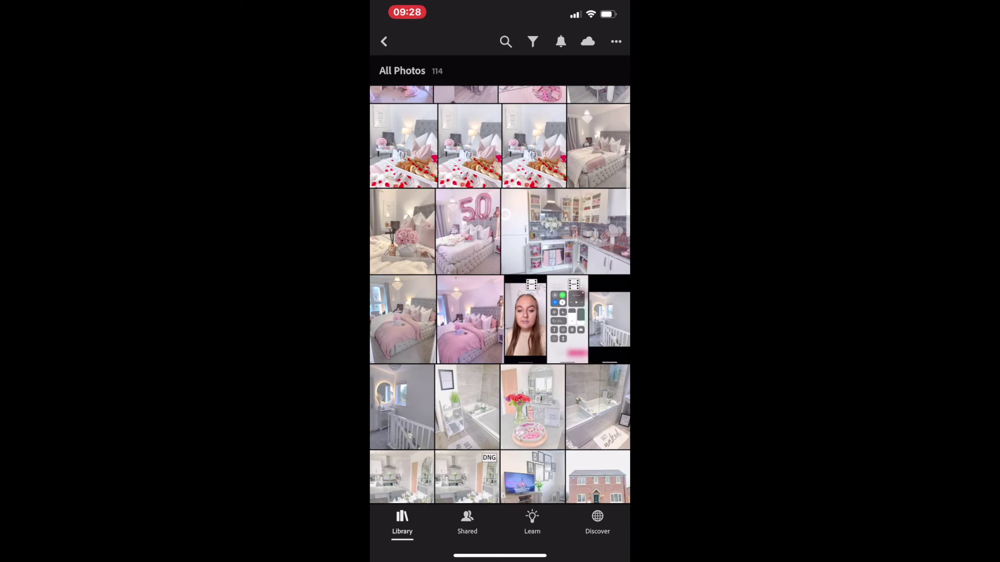
click(402, 320)
drag(598, 520, 427, 520)
click(478, 518)
scroll(499, 448, down, 2)
scroll(500, 448, down, 10)
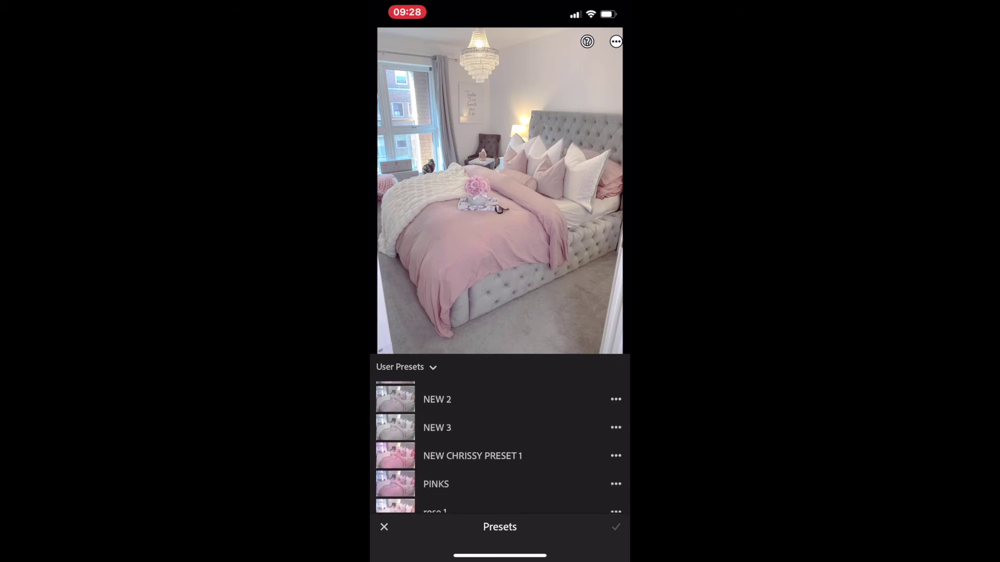
click(472, 451)
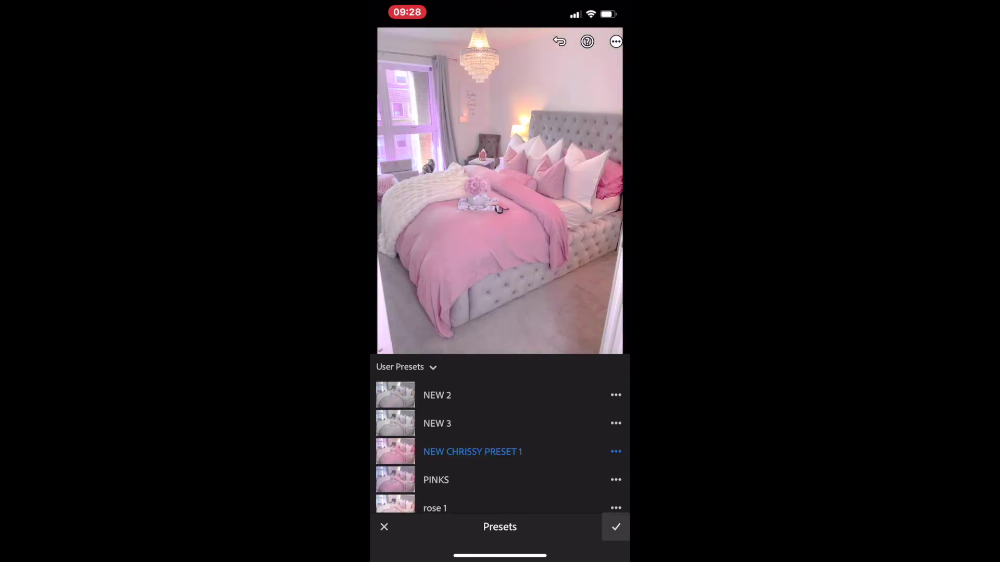
Step: Accept the preset on the pink-bedding photo, reopen the photo from All Photos and bring up its Color Mix settings
click(616, 527)
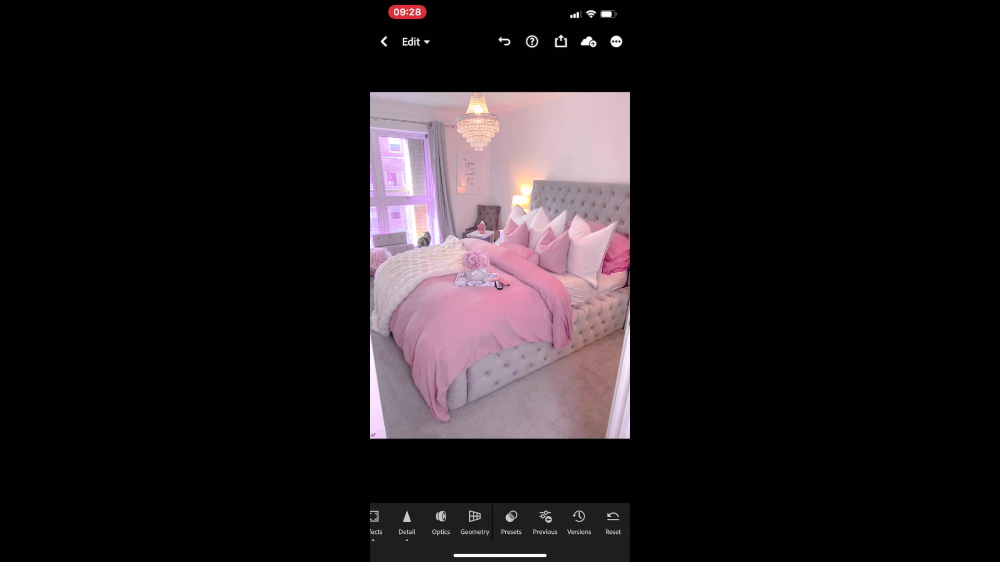
click(384, 42)
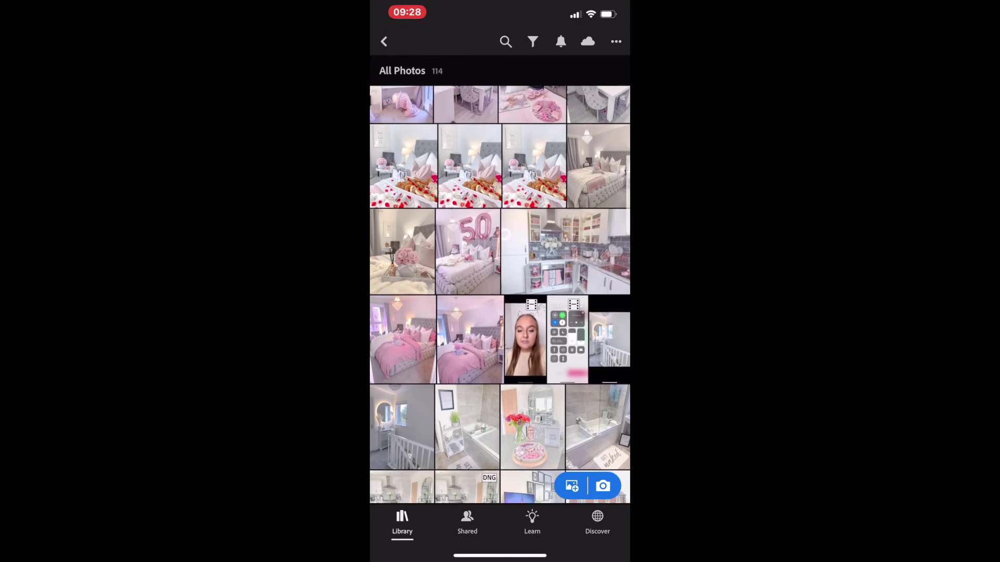
click(402, 328)
drag(588, 521, 488, 521)
click(491, 521)
drag(513, 472, 500, 393)
drag(499, 448, 500, 521)
click(591, 370)
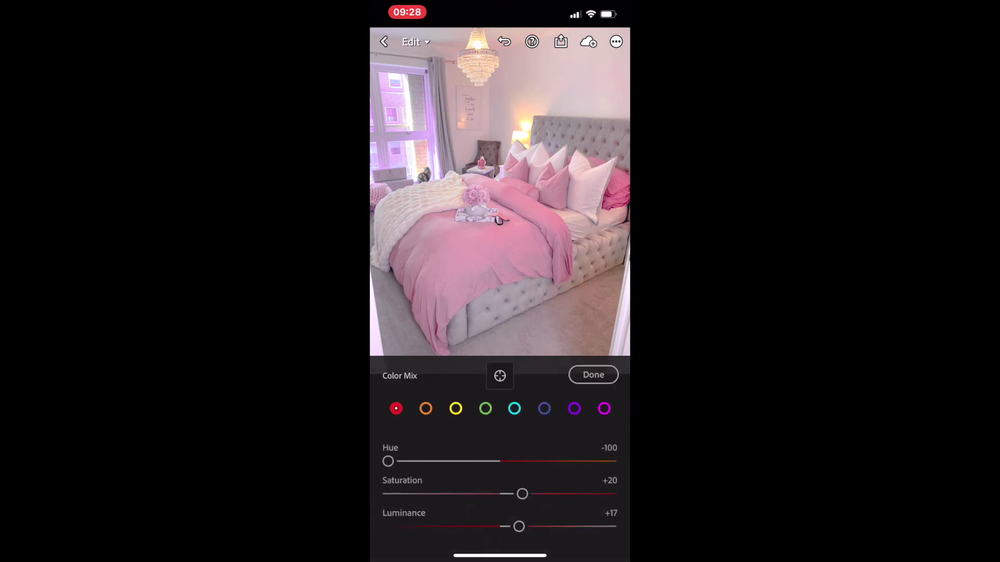
Step: In the Color Mix, set the red channel's Hue to -19 and Saturation to 0
click(604, 409)
click(574, 409)
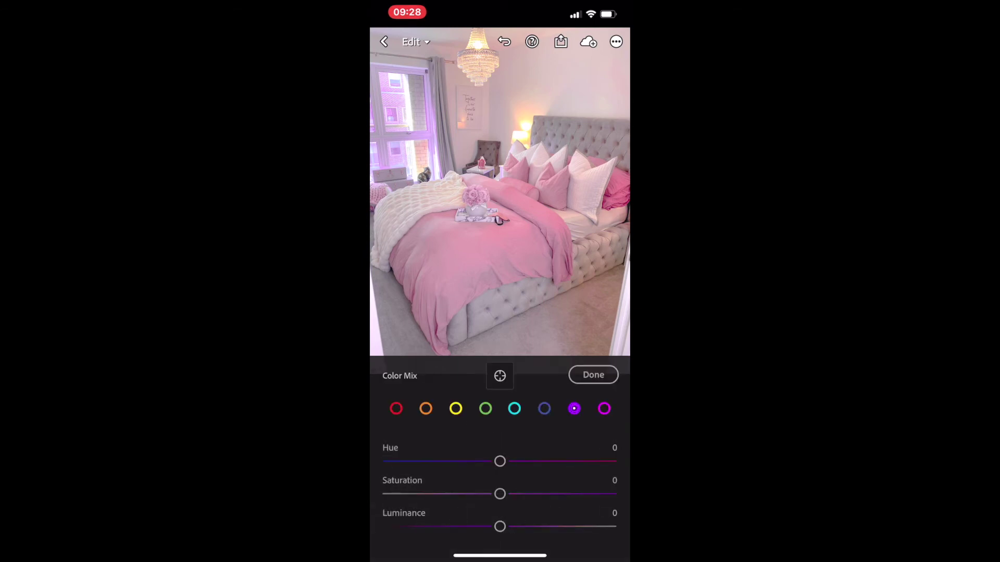
click(396, 409)
drag(384, 462, 479, 461)
drag(522, 494, 499, 494)
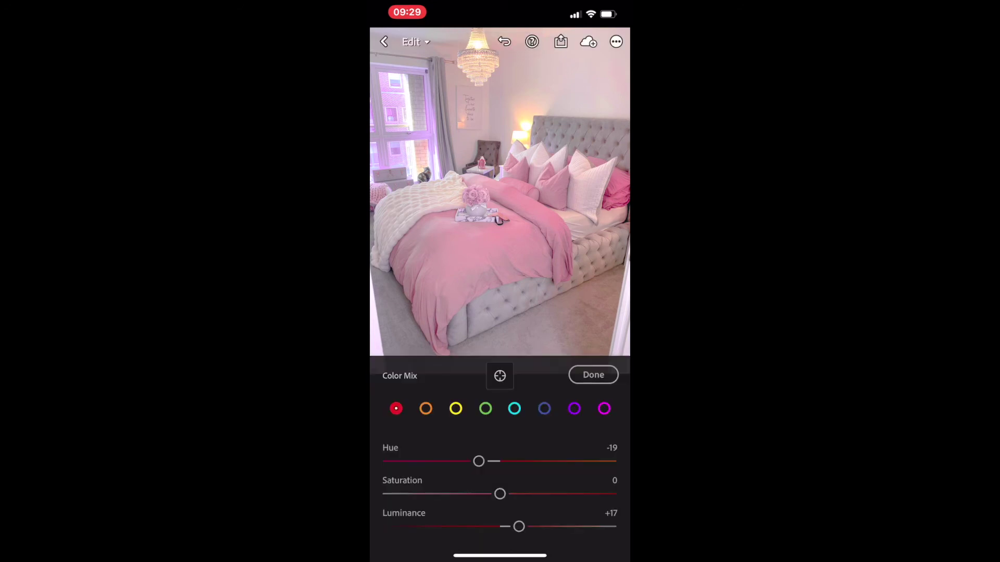
Step: Set the orange channel's Hue to -9 and Saturation to 0 in the Color Mix
click(604, 408)
click(574, 409)
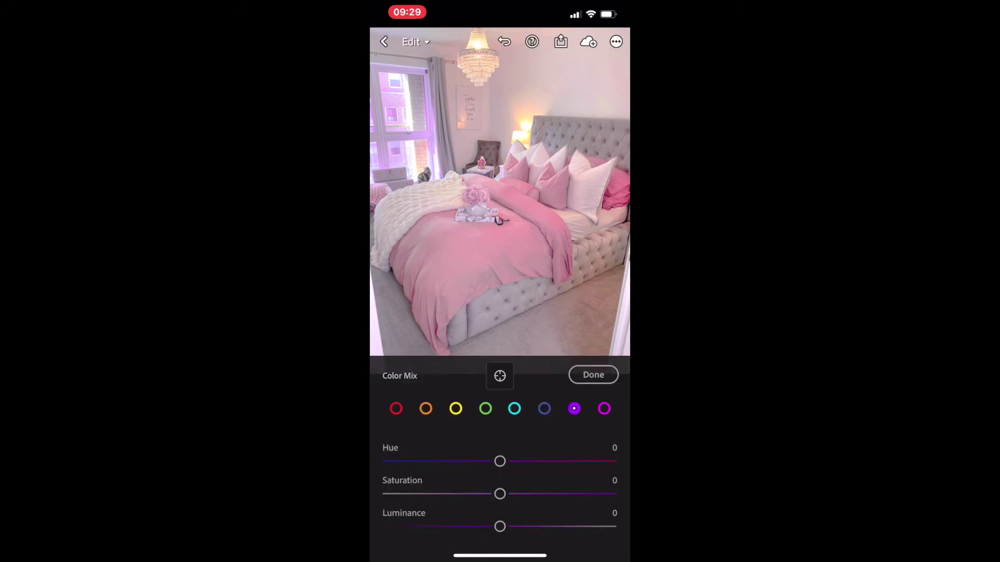
click(426, 408)
drag(384, 461, 490, 461)
drag(507, 493, 500, 494)
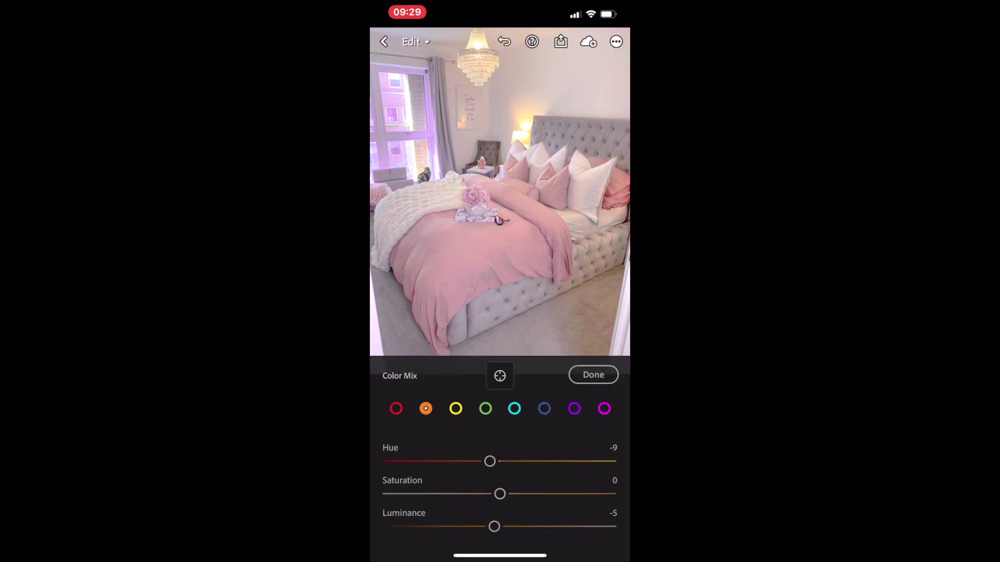
Step: Check the purple, magenta and red channels, finish the Color Mix and set the photo's overall Saturation to -5
click(573, 409)
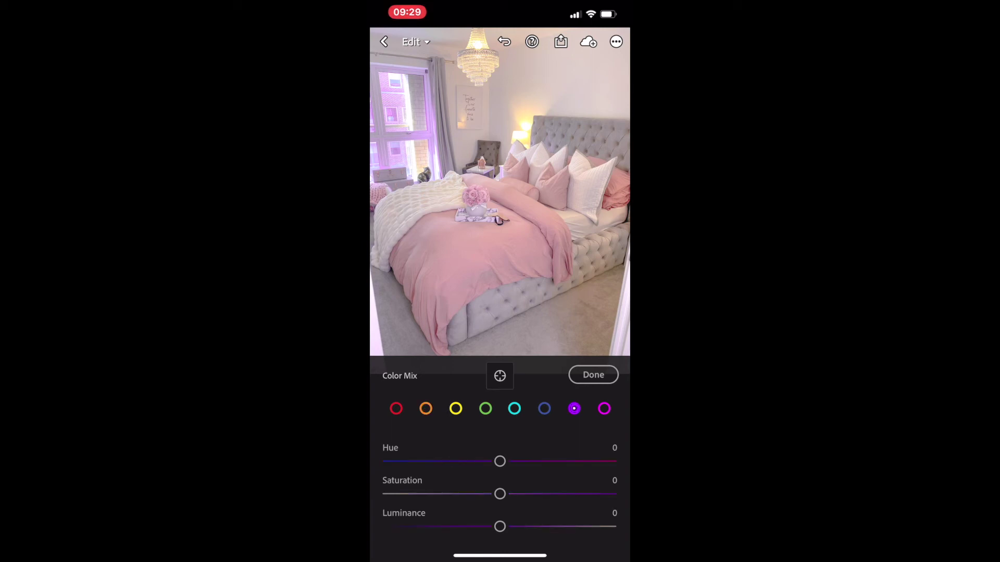
click(604, 409)
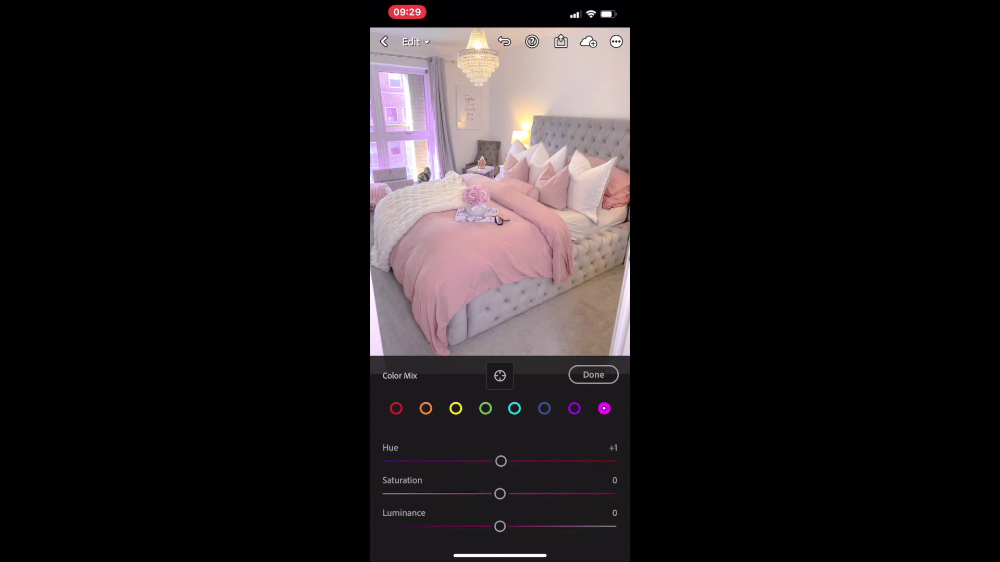
click(396, 409)
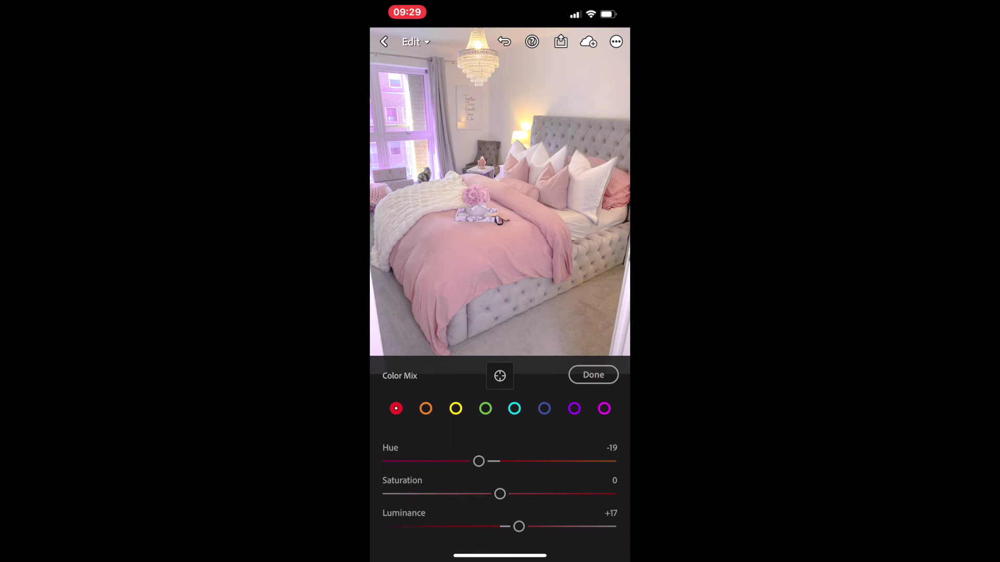
click(593, 375)
scroll(500, 433, down, 3)
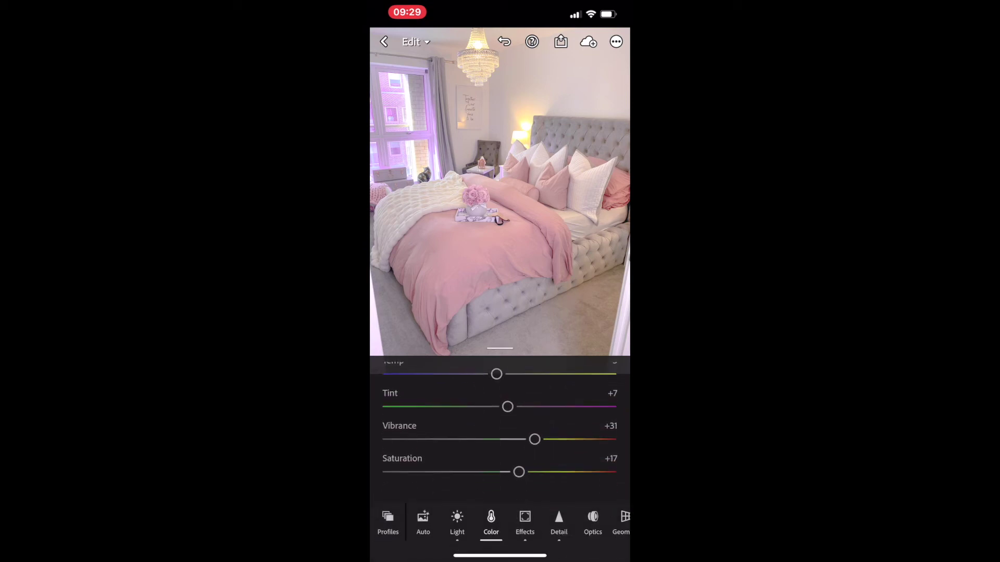
drag(519, 472, 495, 472)
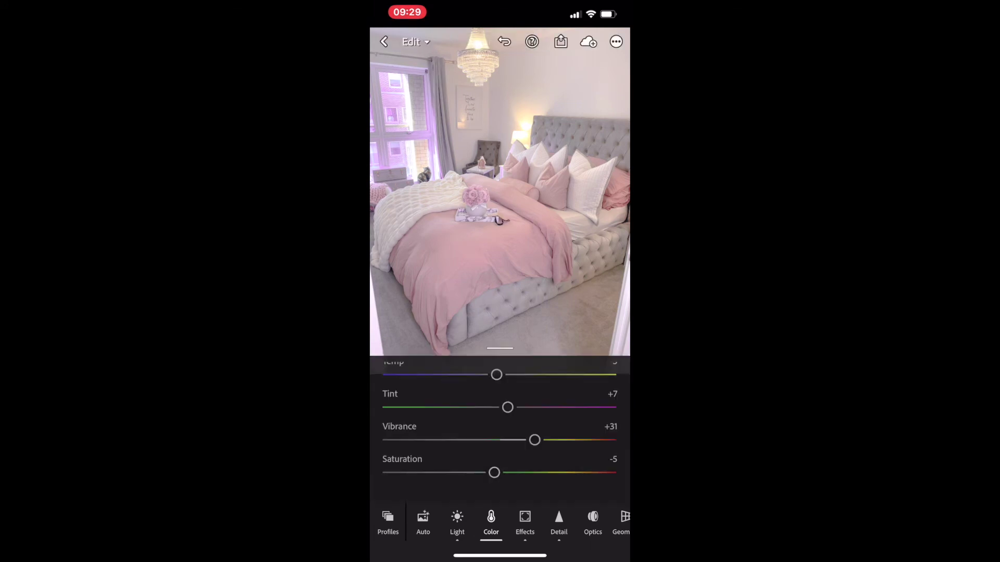
drag(495, 472, 494, 472)
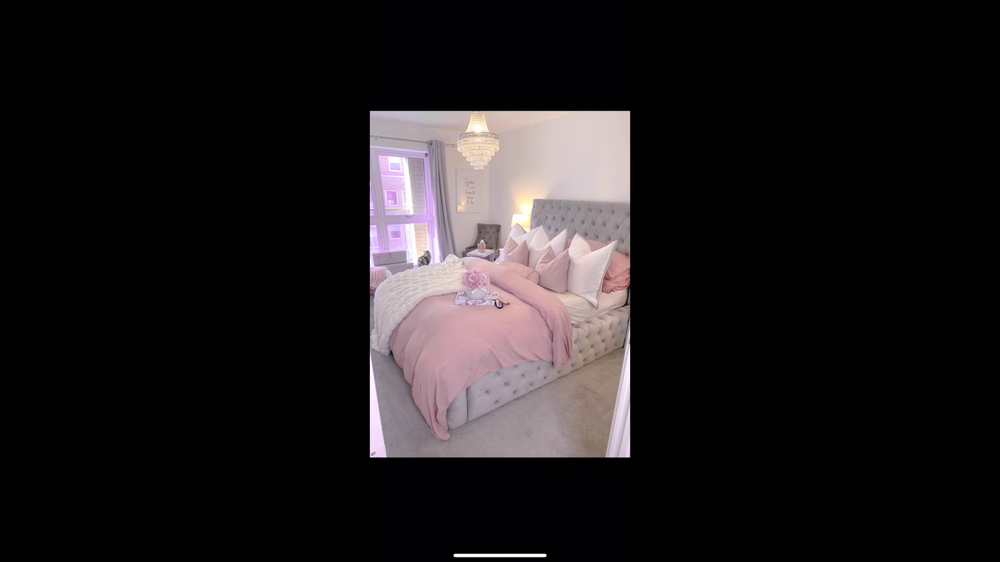
click(500, 281)
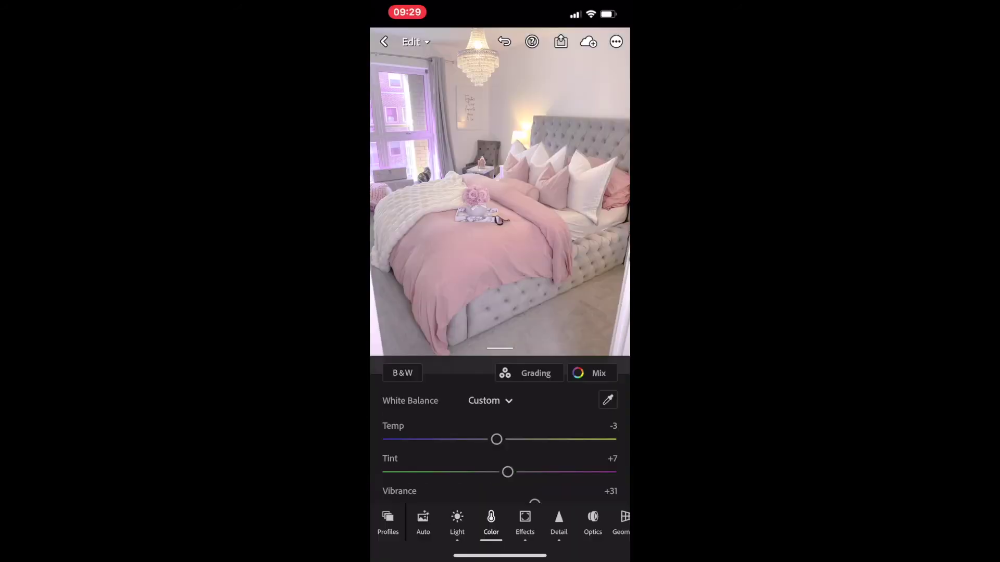
Step: Save the adjusted edits as a new User Preset, named like the previous preset but ending in 2
click(616, 42)
click(432, 458)
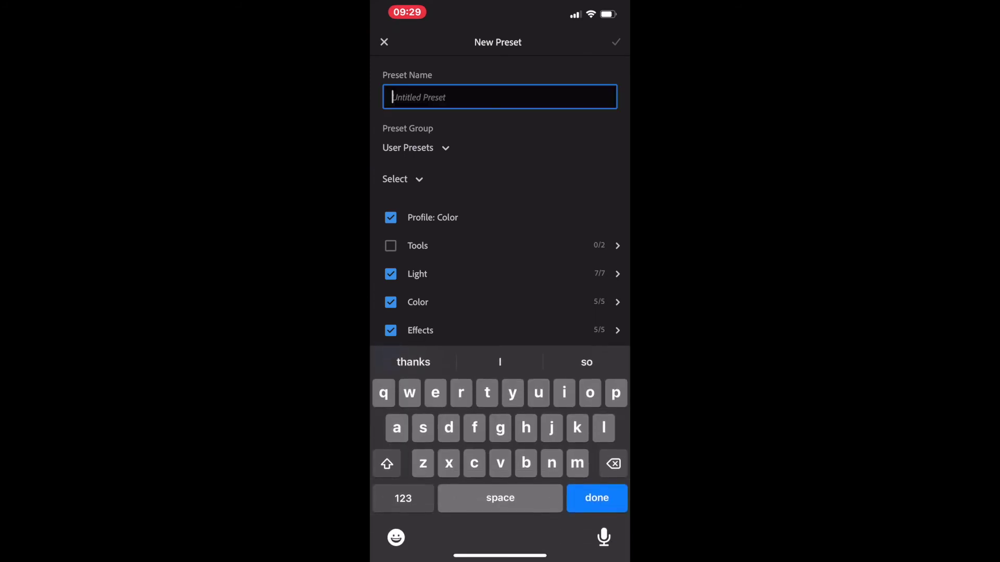
text(NEW CHRISSY PRESET 2)
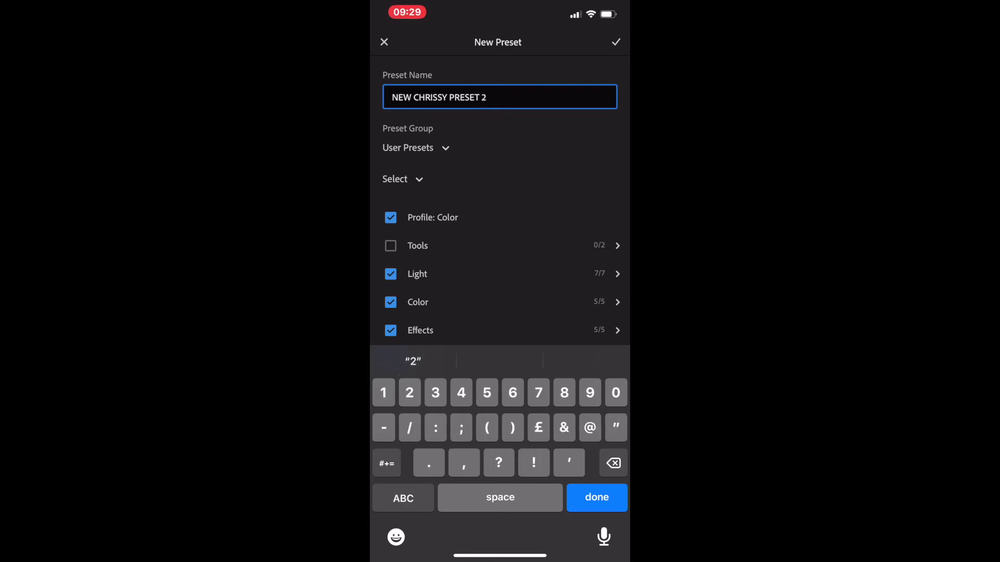
click(615, 41)
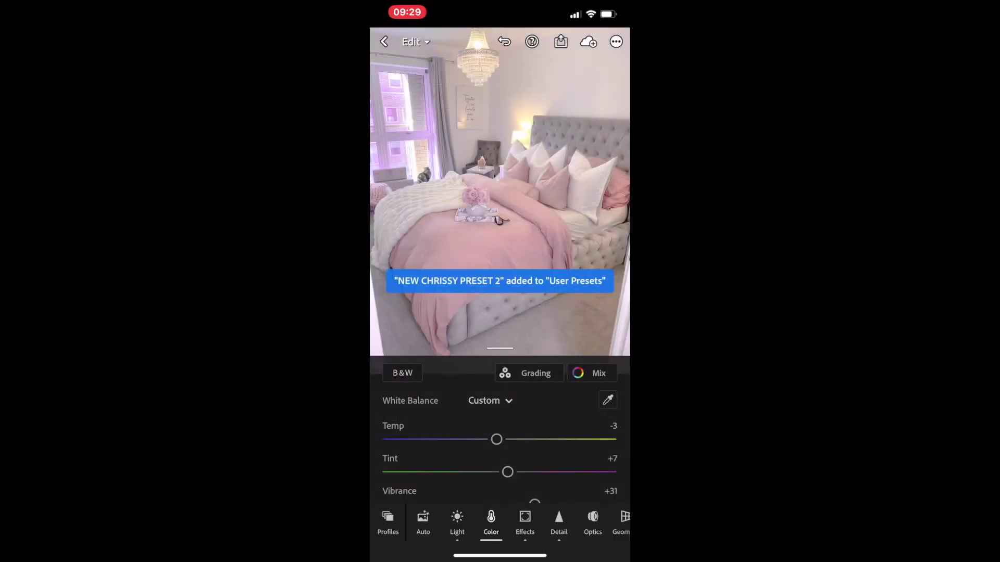
Step: Open the unedited bedroom photo with the cream throw and pink blanket, and find the two newly saved presets in User Presets
click(384, 42)
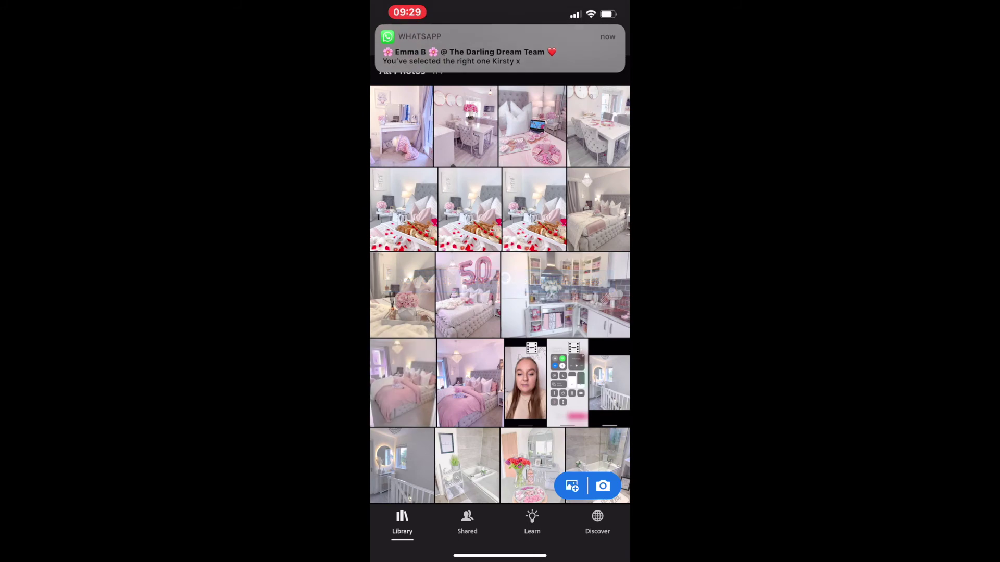
click(598, 210)
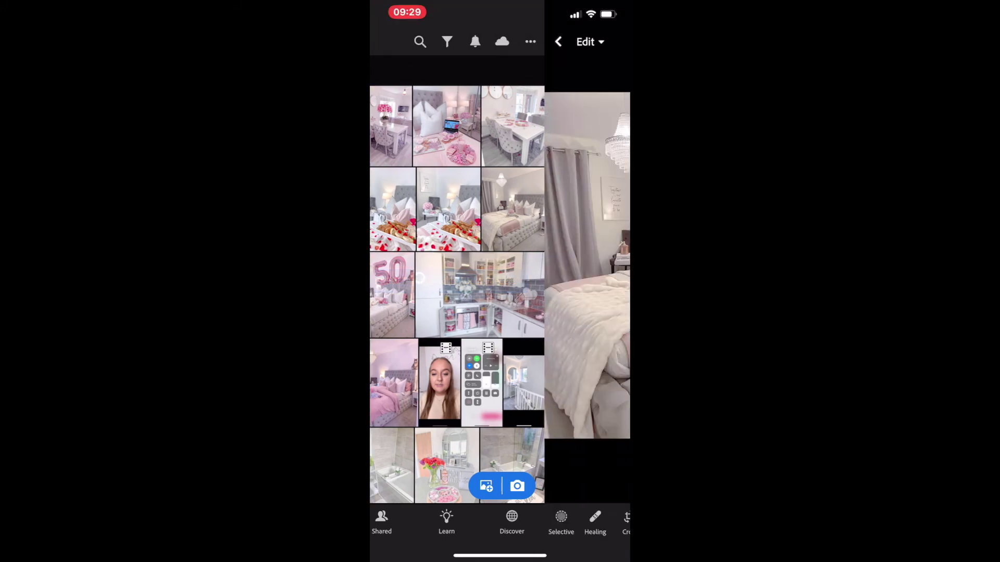
mouse_move(584, 265)
mouse_down()
mouse_move(406, 266)
mouse_move(583, 266)
mouse_up()
drag(598, 520, 416, 521)
click(542, 521)
scroll(499, 443, down, 10)
scroll(500, 443, down, 5)
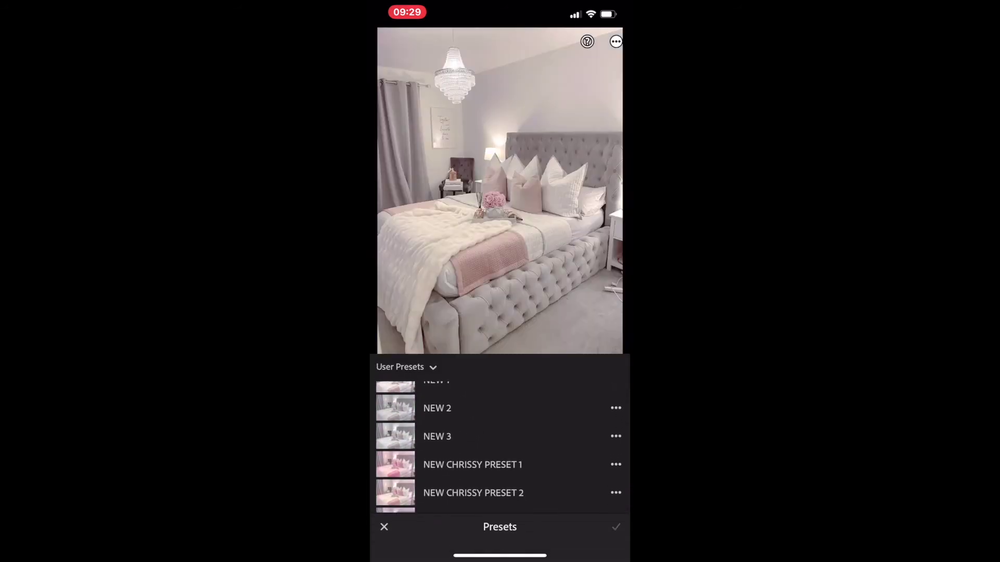
Step: Compare the new presets numbered 1 and 2 on the photo, and apply the one ending in 2
click(474, 431)
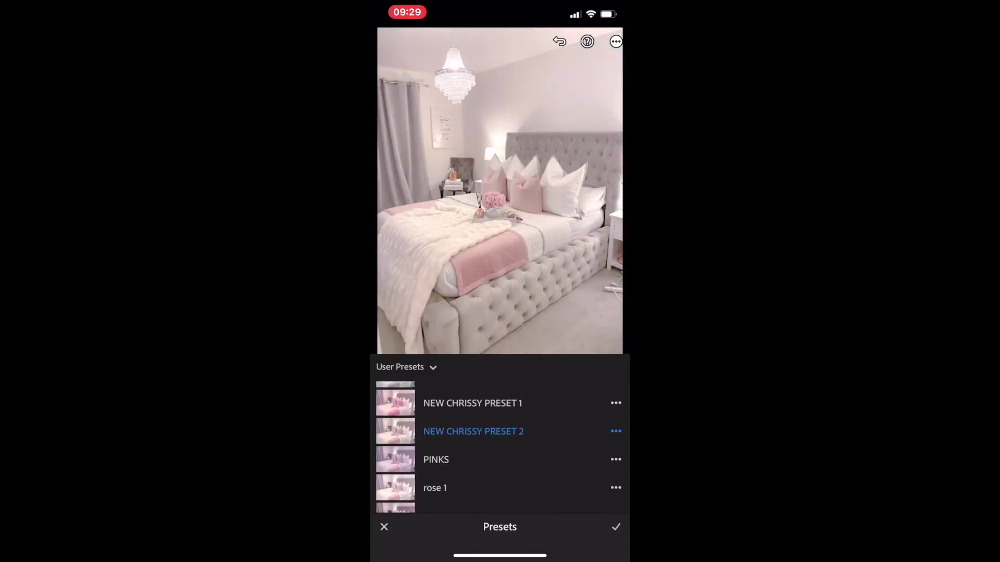
click(473, 403)
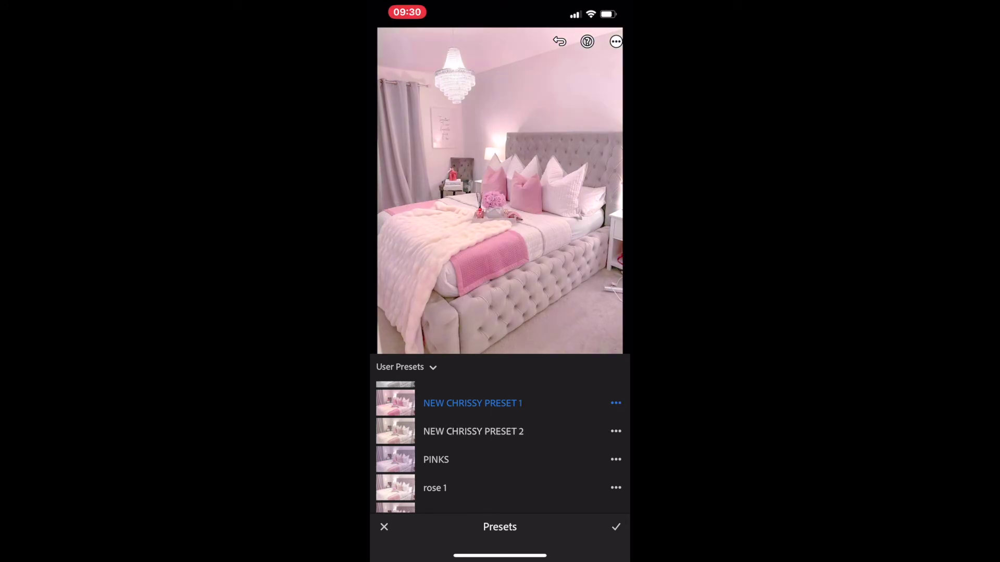
click(473, 431)
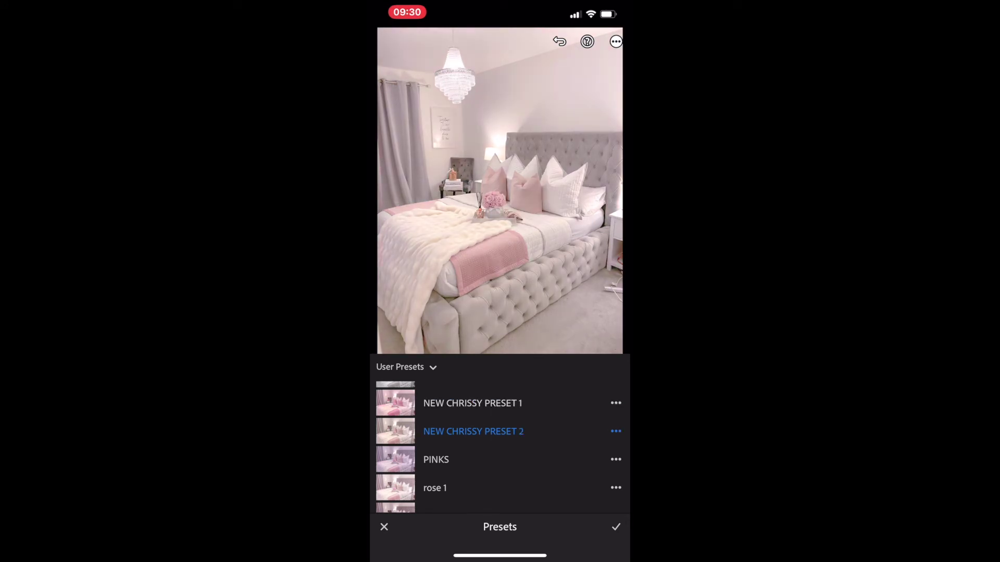
click(616, 527)
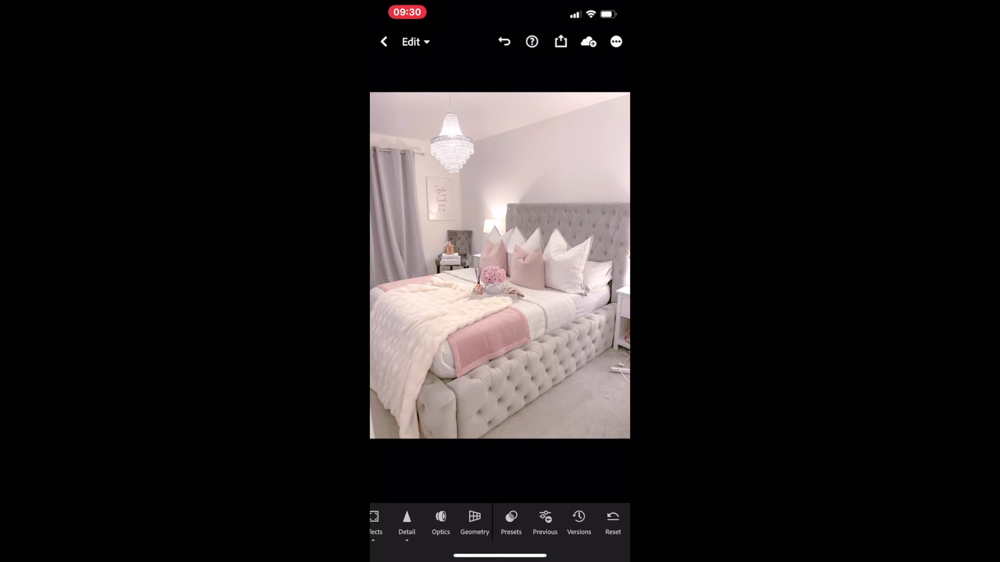
Step: Share the edited bedroom photo out of Lightroom and open an app from the phone's next home screen page
click(561, 42)
click(452, 421)
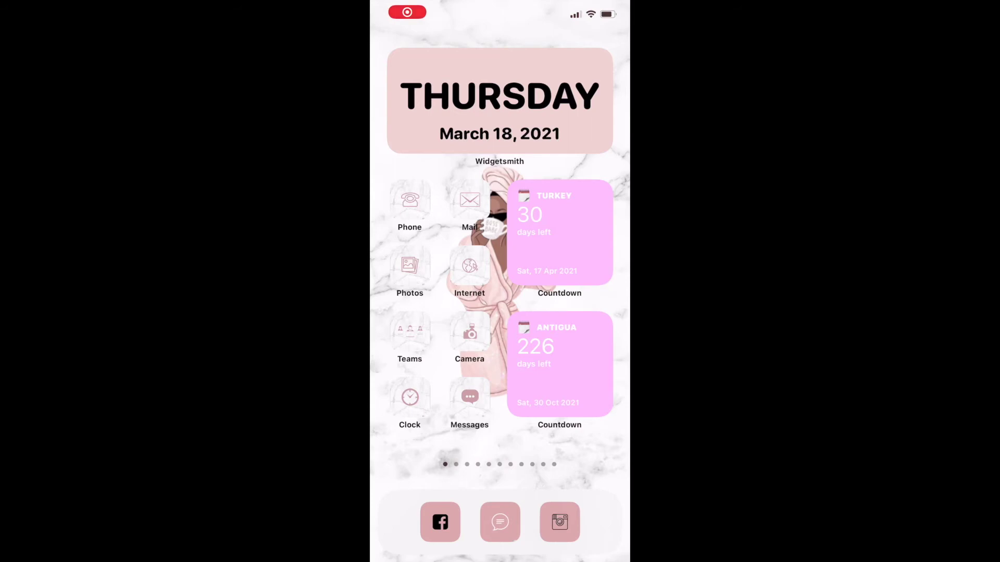
drag(573, 313, 417, 312)
click(588, 265)
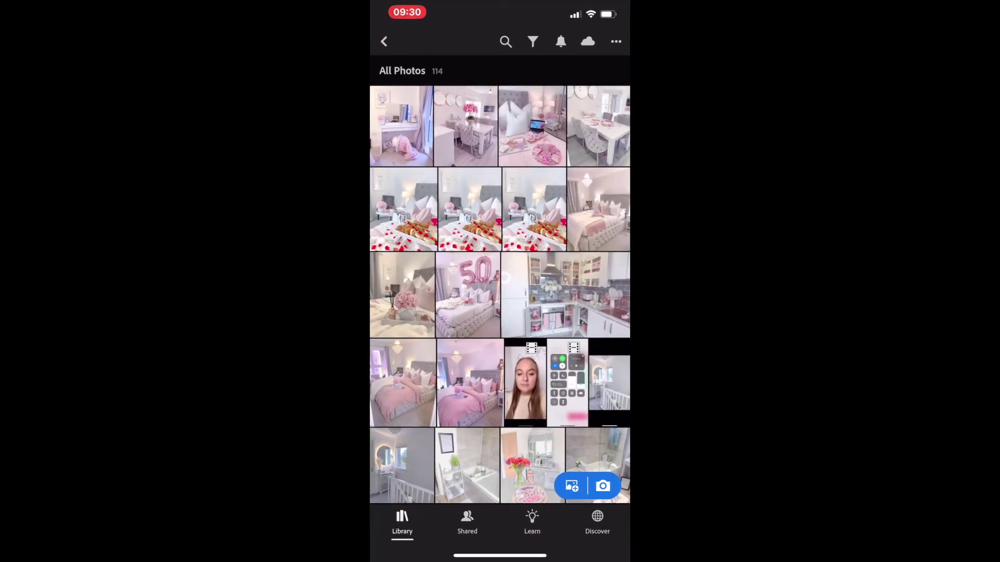
click(572, 486)
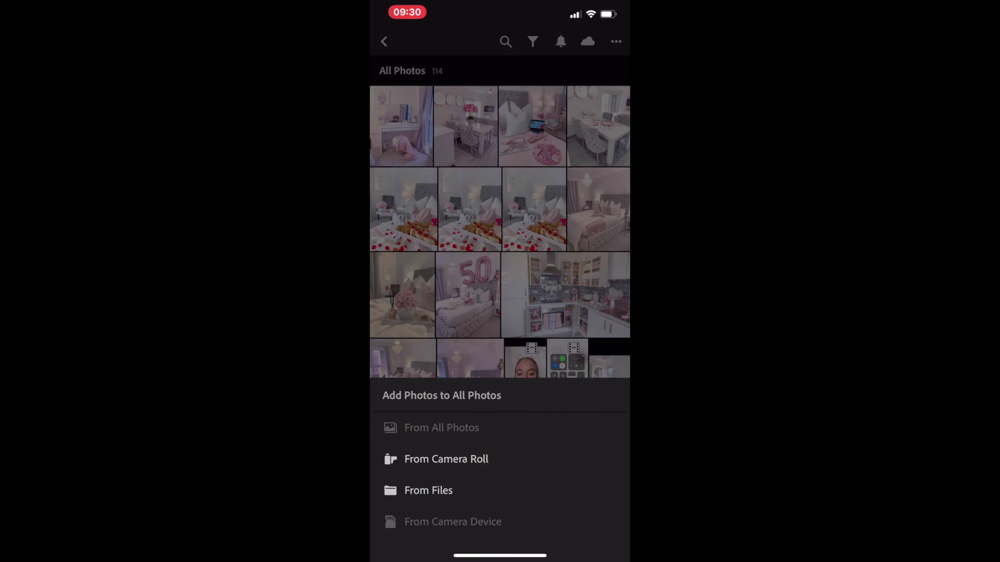
drag(500, 396, 500, 520)
scroll(500, 292, down, 1)
scroll(500, 294, up, 1)
Step: Reopen the edited bedroom photo with the cream throw and review the preset's Light adjustments
click(599, 206)
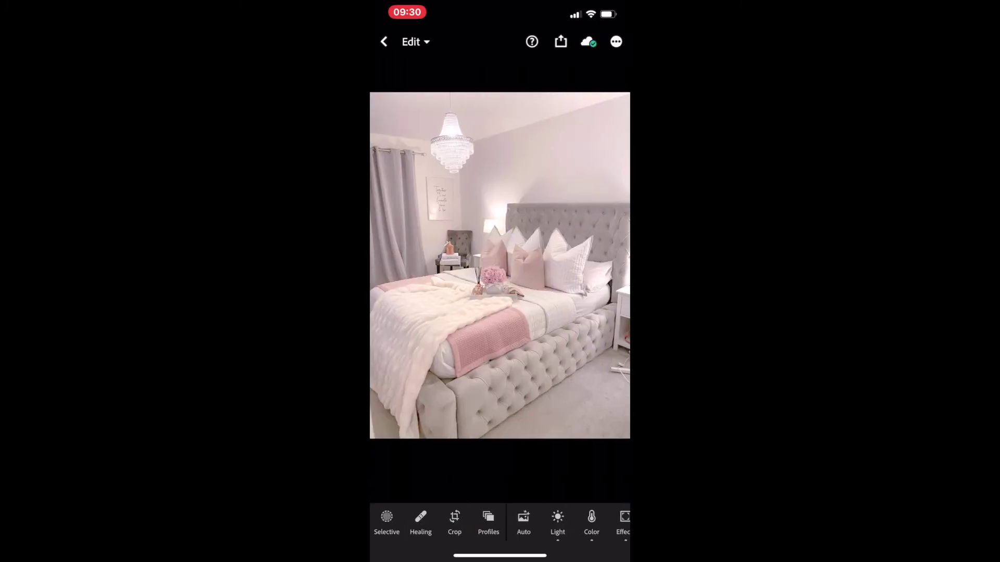
drag(489, 521, 379, 521)
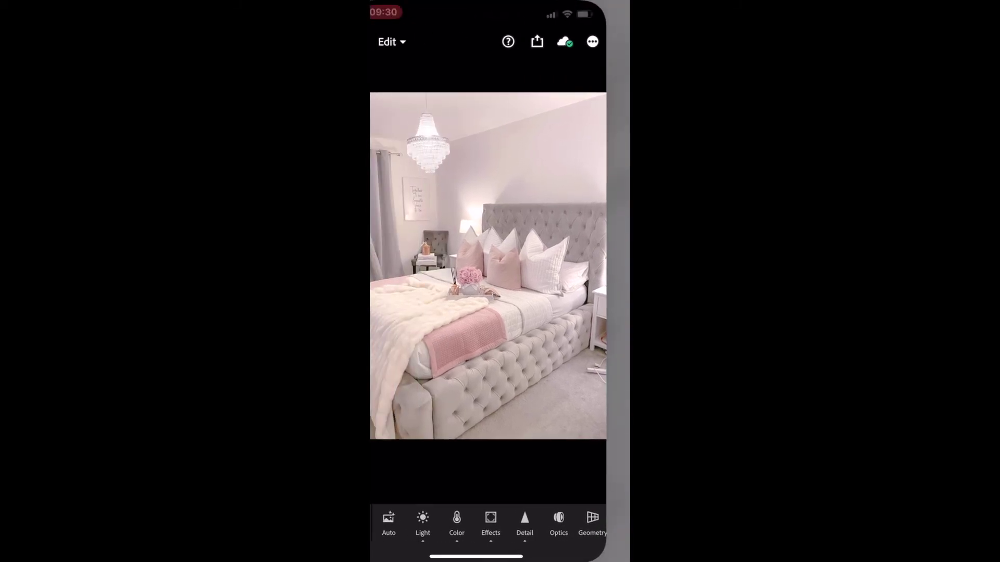
drag(520, 521, 459, 521)
drag(396, 520, 614, 521)
drag(509, 521, 481, 521)
click(481, 522)
drag(530, 479, 499, 500)
click(482, 522)
click(481, 522)
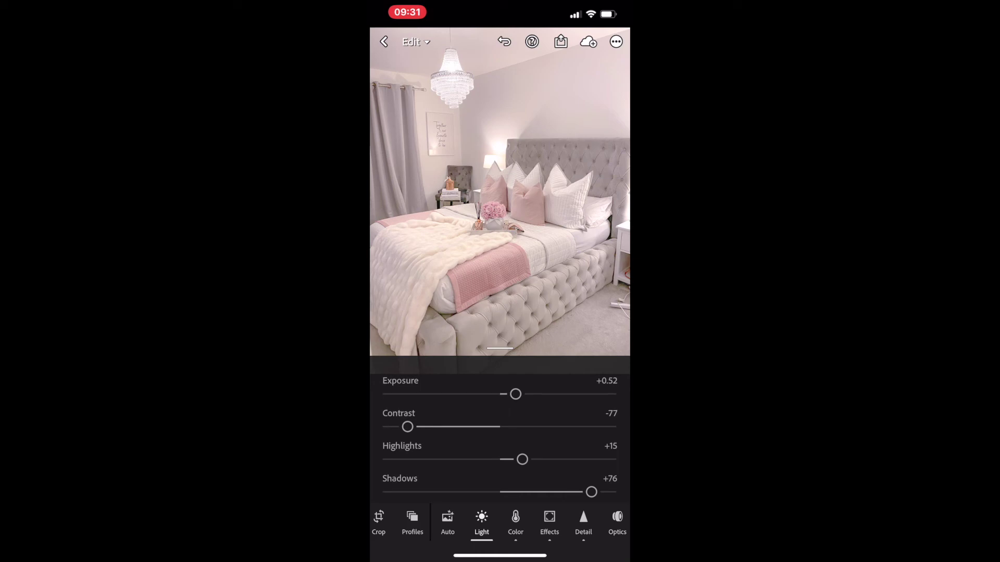
Step: Examine the photo's Color adjustments from white balance to Saturation, and the red and magenta channels in the Color Mix
click(516, 522)
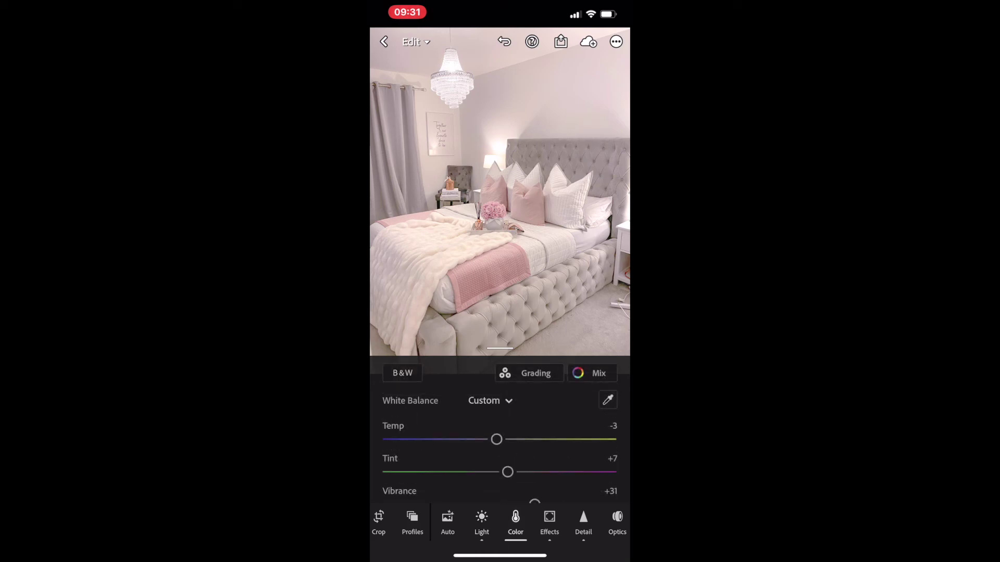
drag(500, 469, 500, 381)
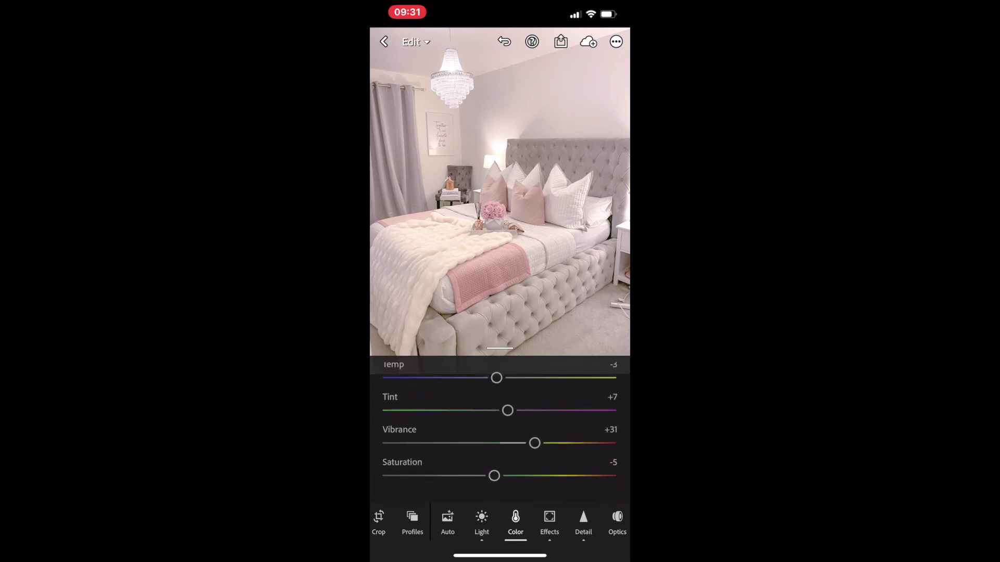
scroll(500, 433, up, 2)
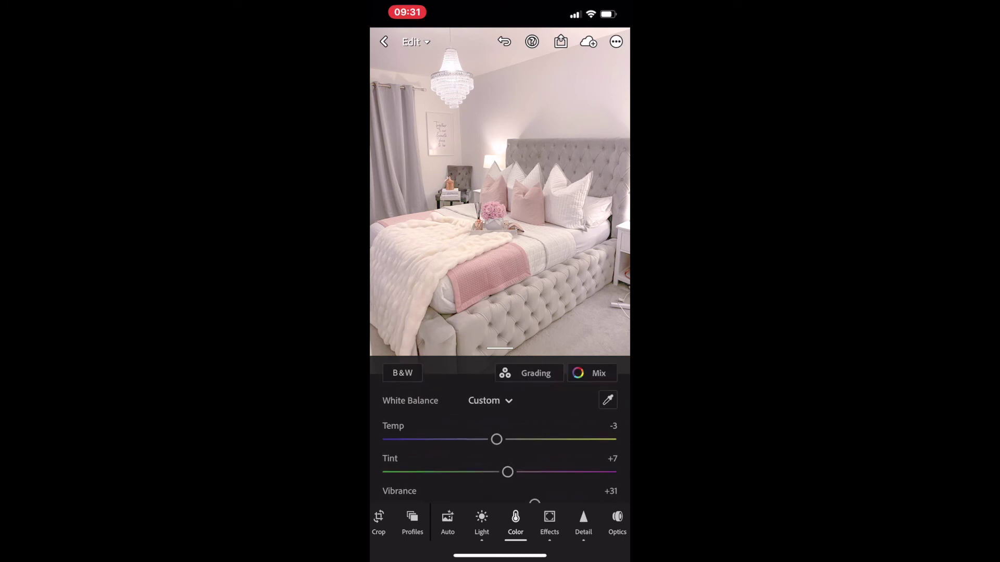
click(592, 372)
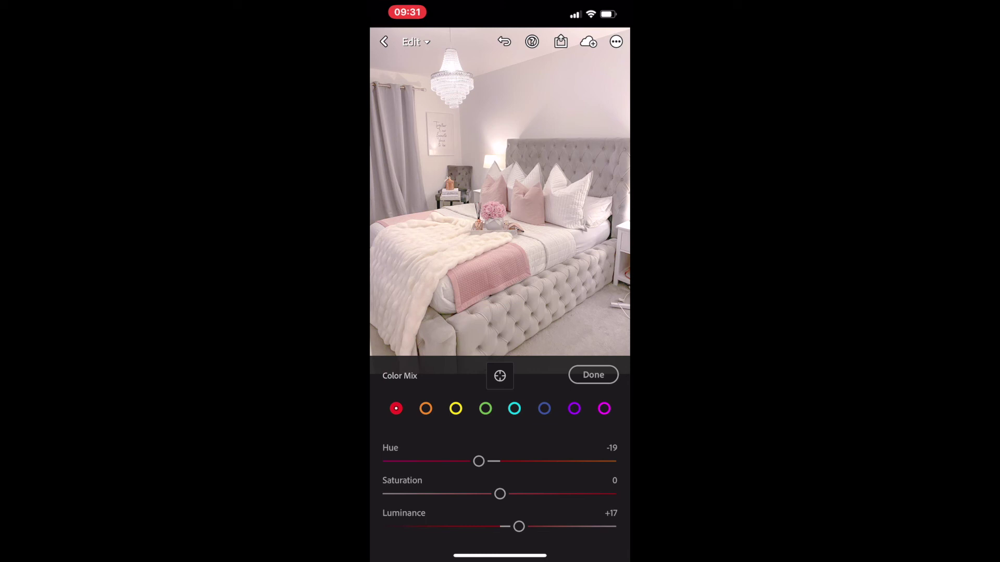
click(604, 408)
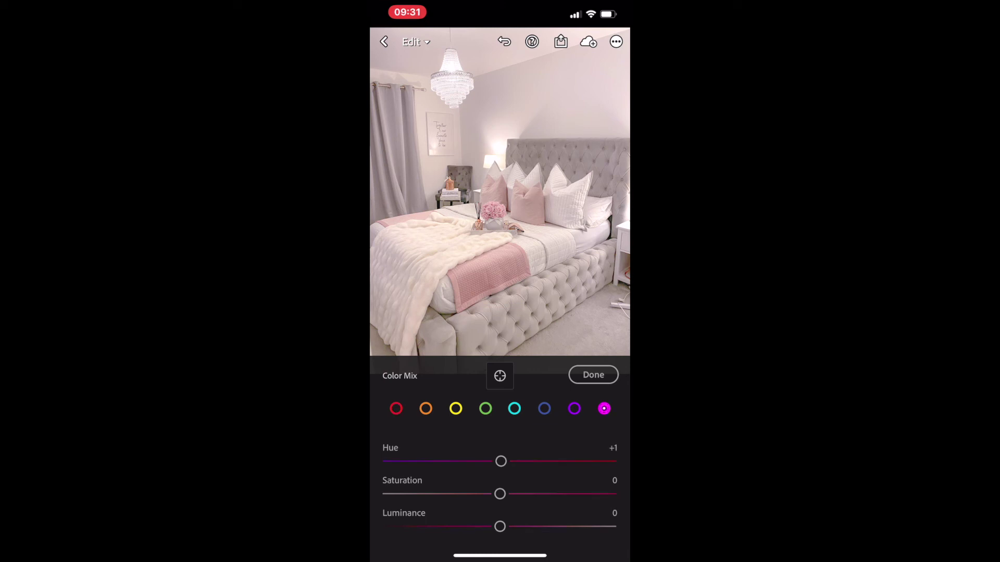
Step: Examine the red channel in the Color Mix and the Color Grading wheels for midtones, highlights, global and shadows
click(395, 408)
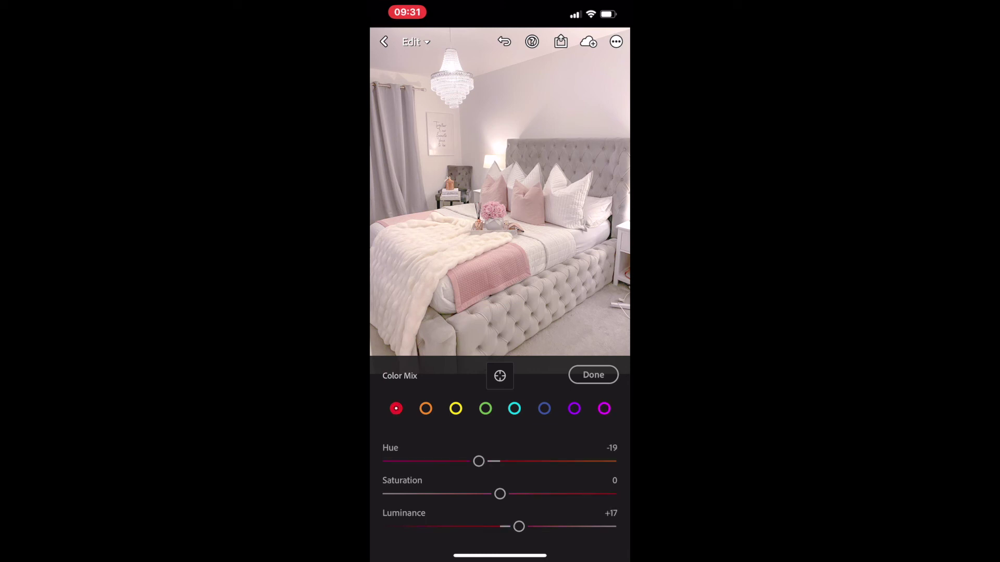
click(593, 375)
click(505, 373)
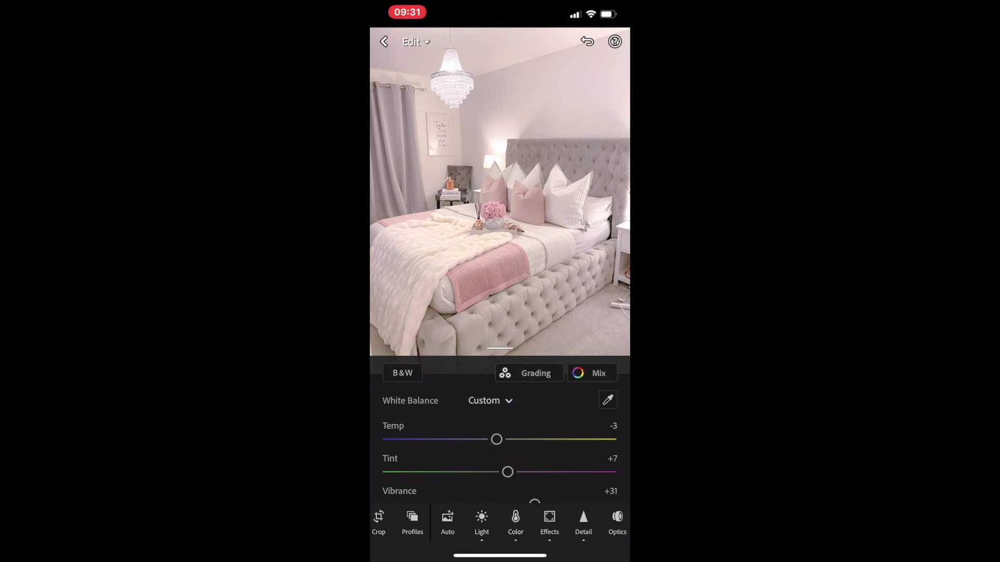
click(483, 321)
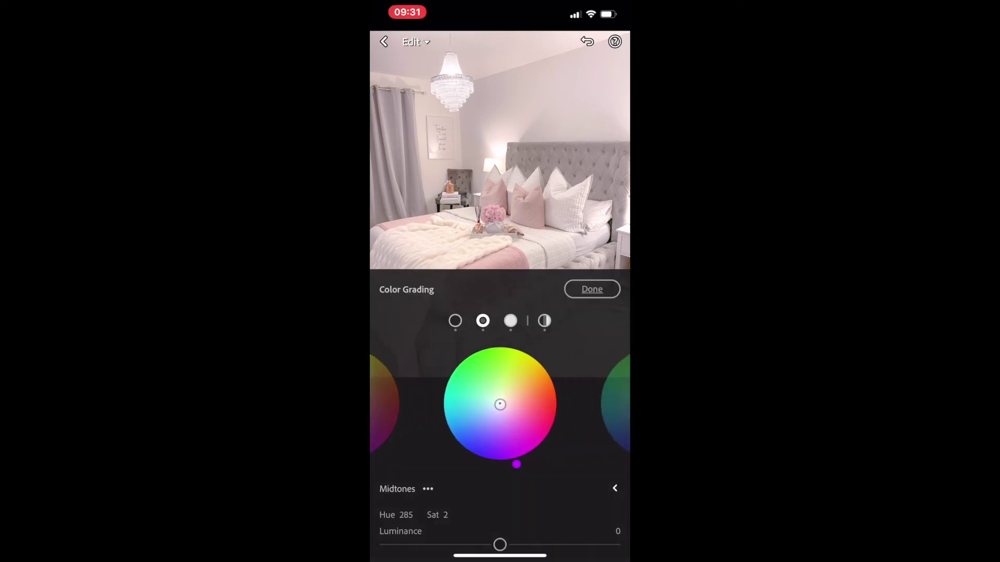
click(510, 320)
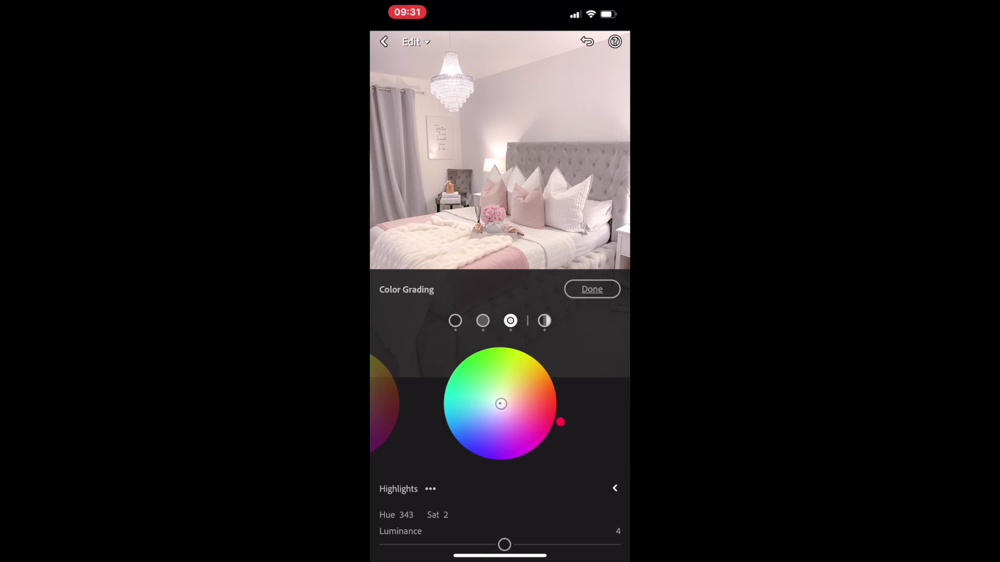
click(544, 321)
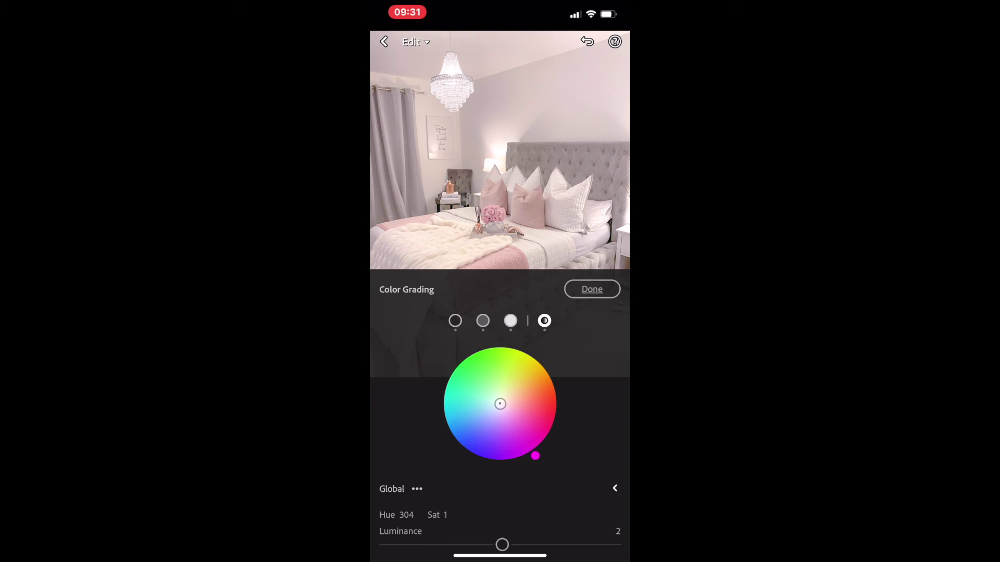
click(455, 321)
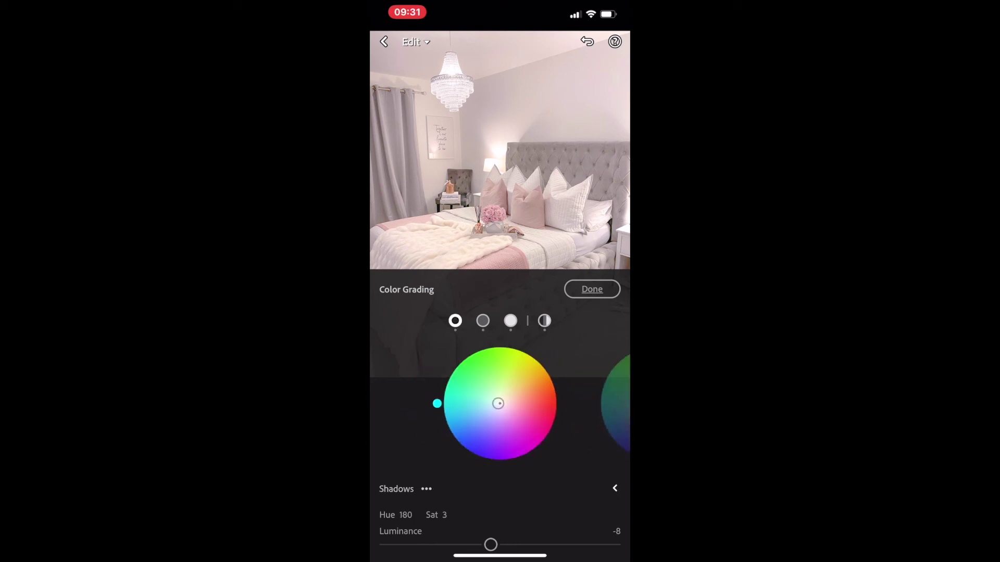
click(592, 289)
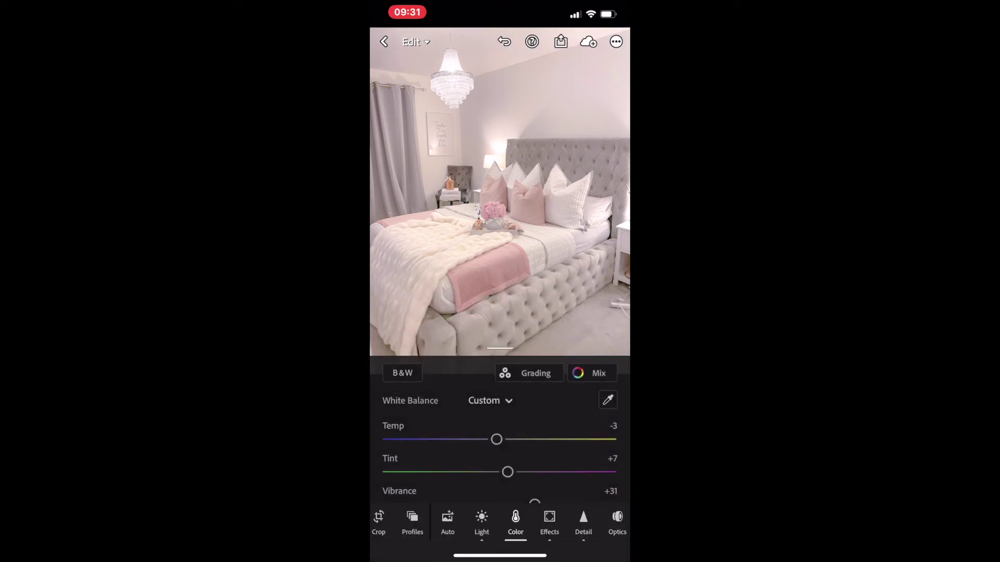
Step: Review the photo's Effects adjustments and set Sharpening to 28 in its Detail adjustments
click(550, 521)
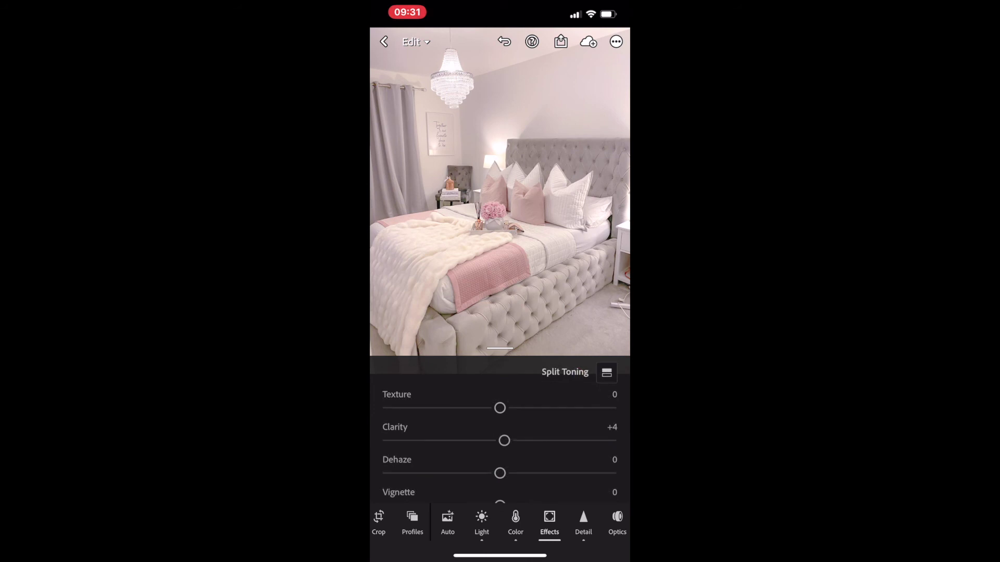
scroll(500, 433, down, 5)
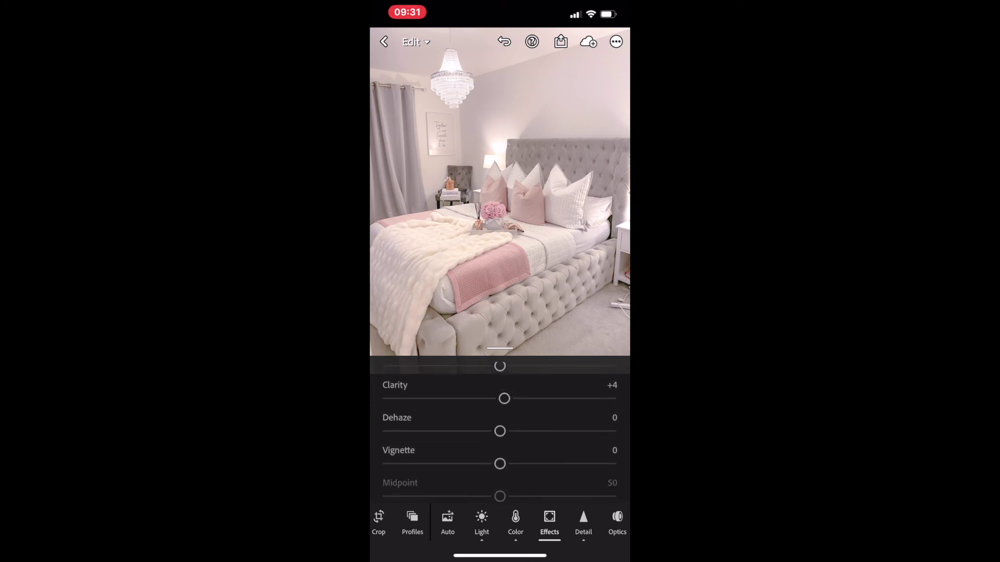
scroll(500, 433, up, 5)
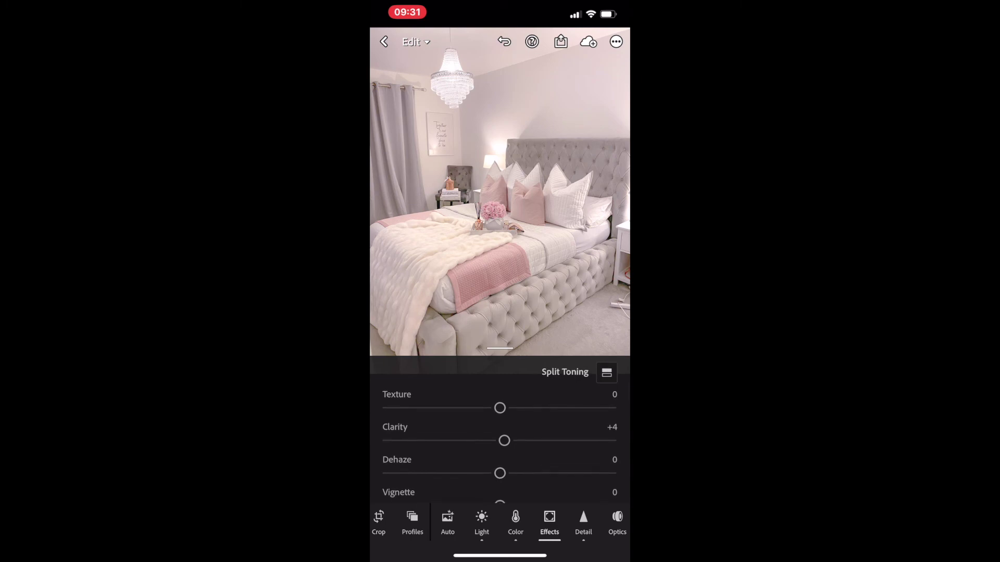
click(583, 520)
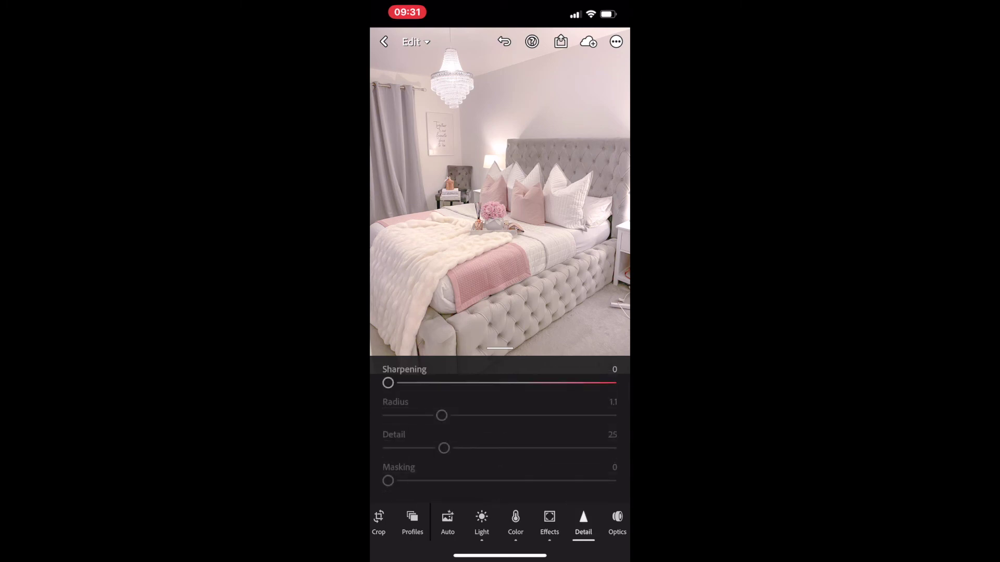
drag(388, 383, 429, 382)
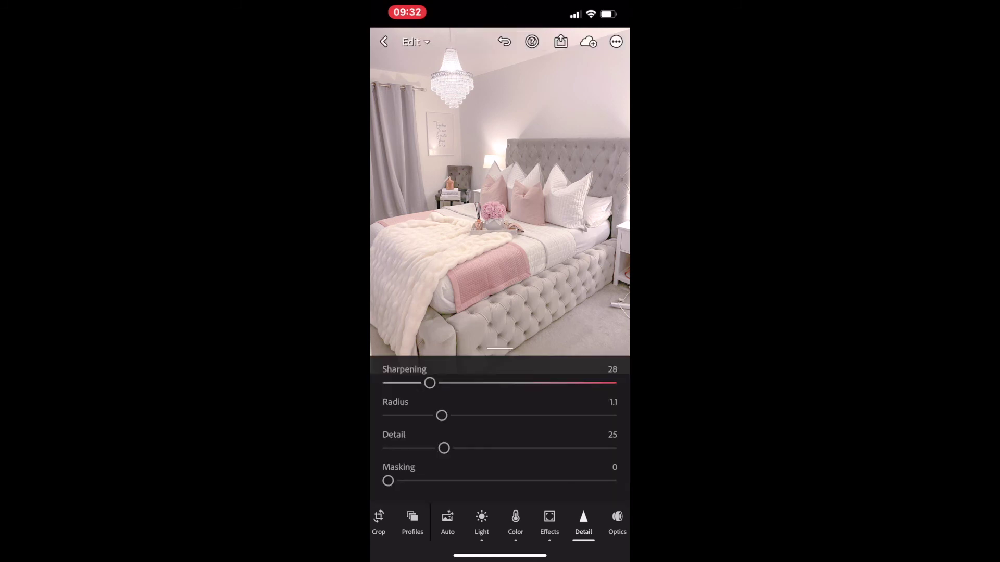
Step: Look over the photo's Optics and Geometry adjustments without changing them
drag(573, 521, 490, 521)
click(525, 521)
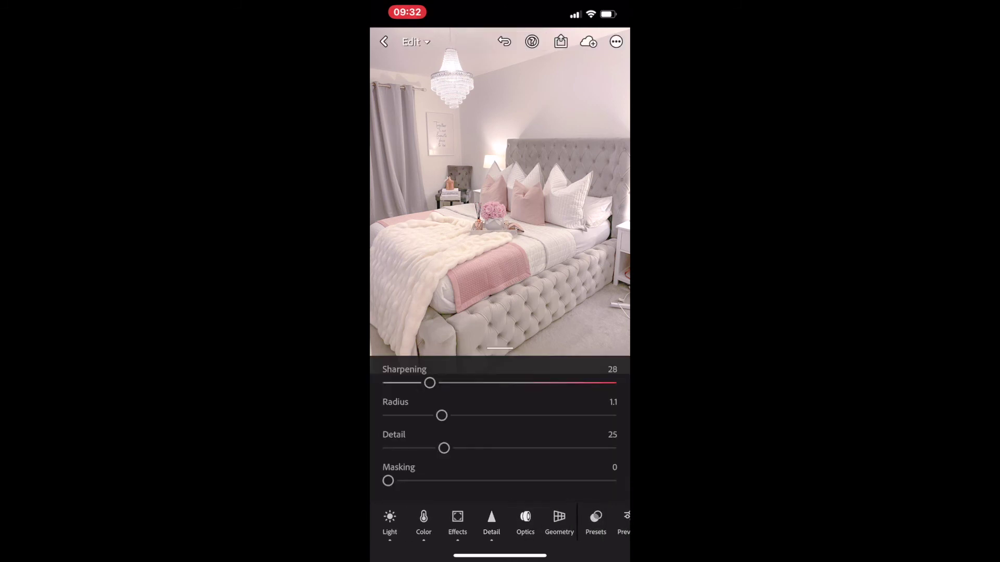
click(560, 521)
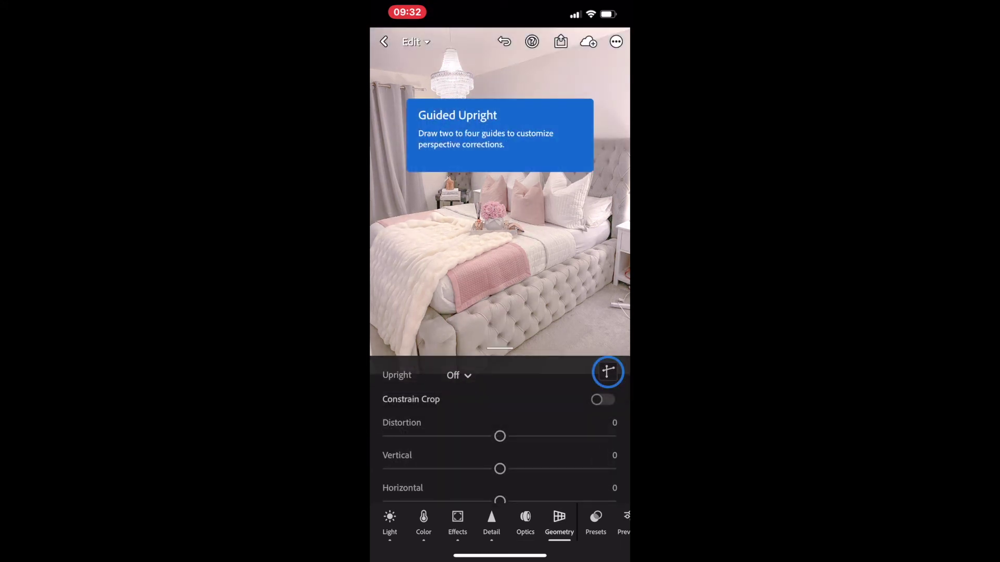
Step: Browse the user presets and view the update, rename and delete options of the new preset numbered 2, applying nothing
click(596, 521)
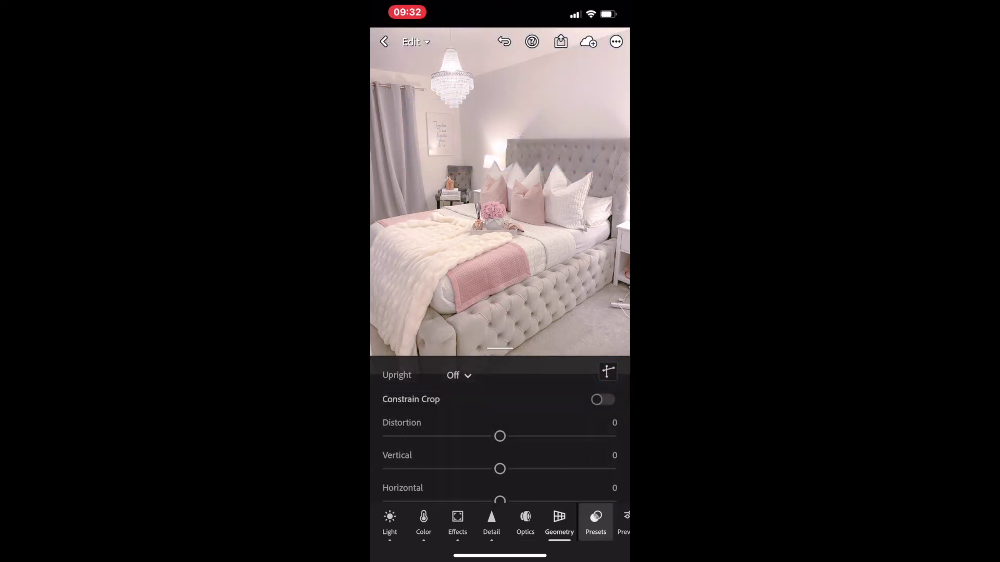
scroll(499, 448, down, 10)
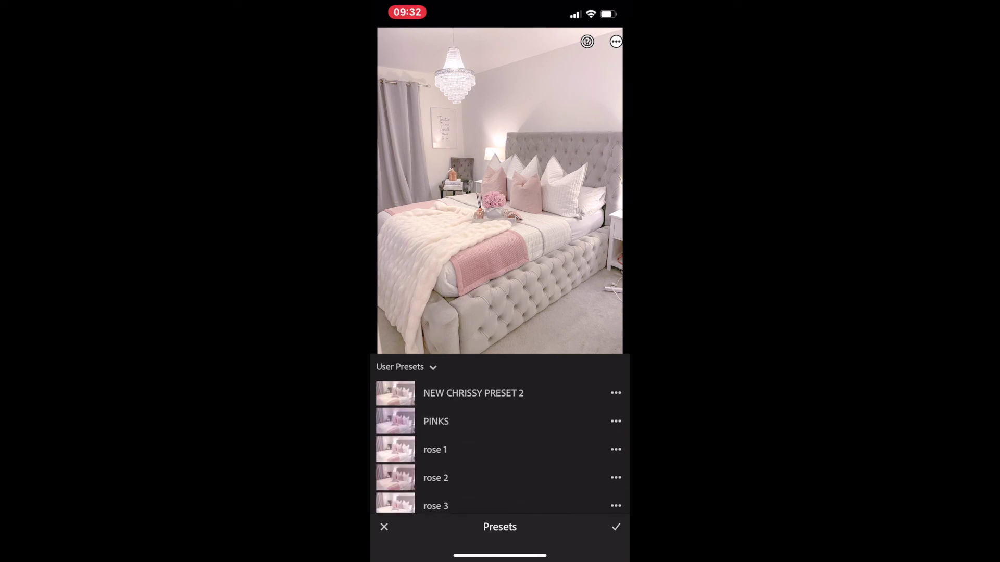
scroll(499, 447, up, 10)
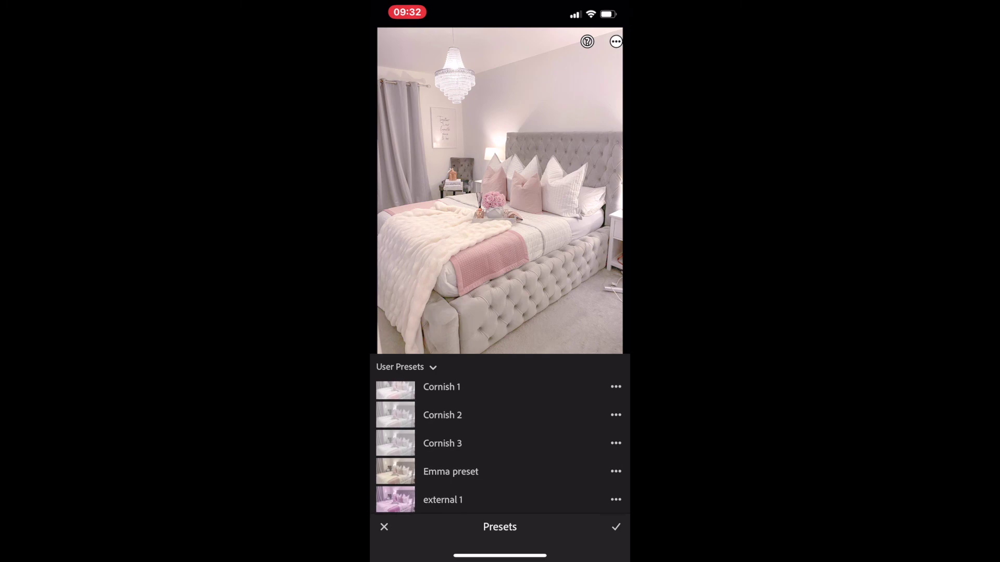
scroll(498, 448, down, 8)
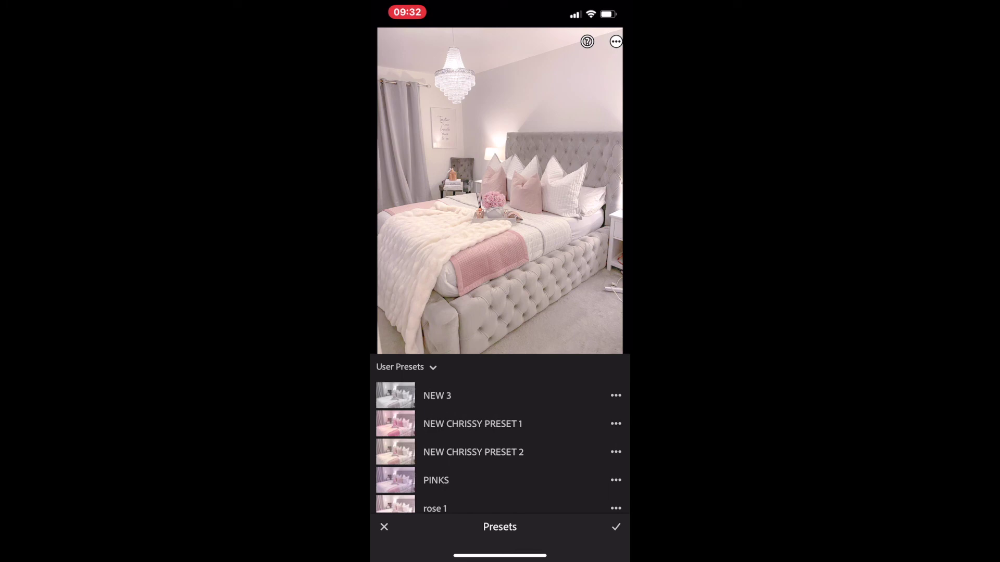
click(616, 452)
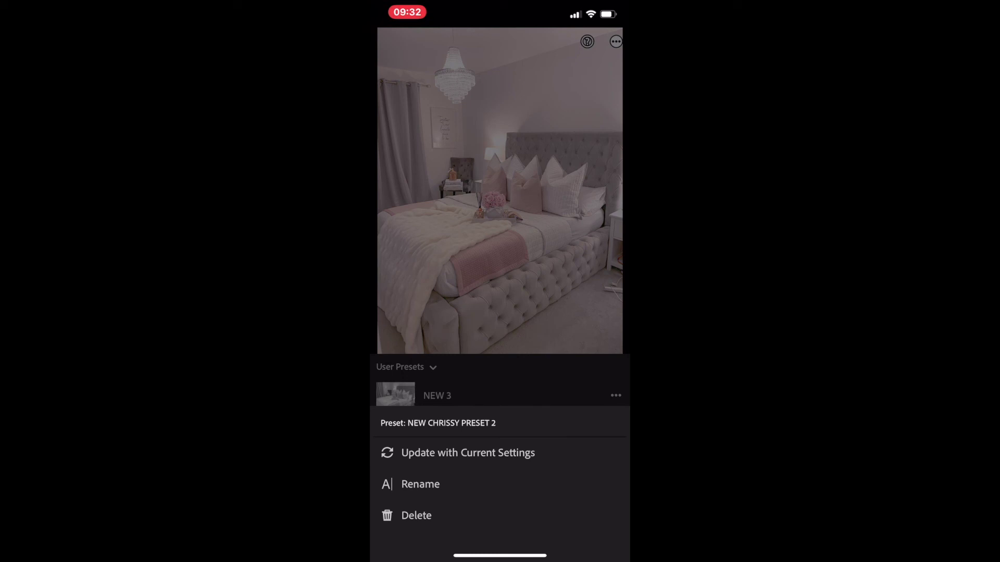
click(500, 209)
click(384, 527)
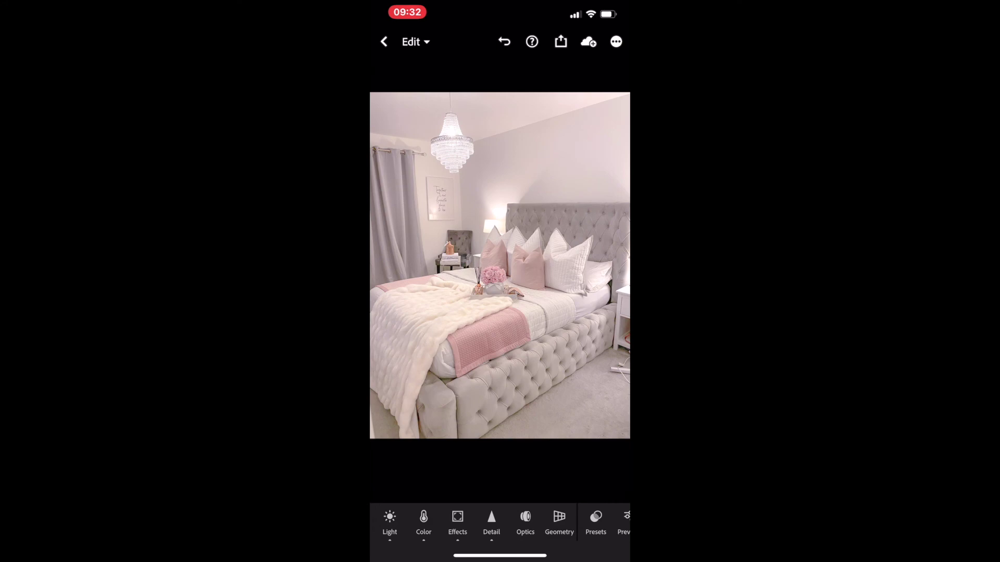
Step: View the photo's options for creating a preset and copying settings, and return to the All Photos library
click(616, 42)
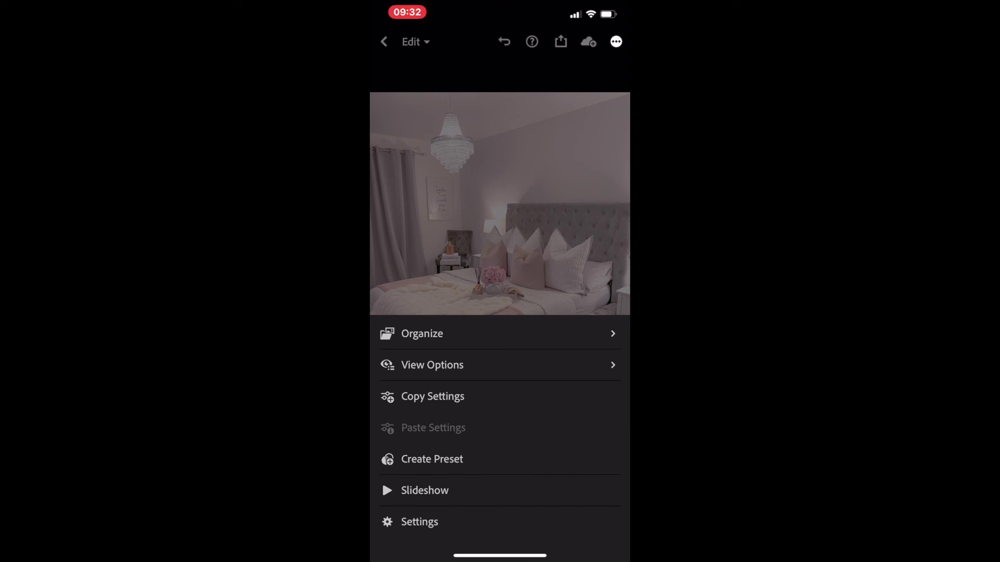
click(500, 208)
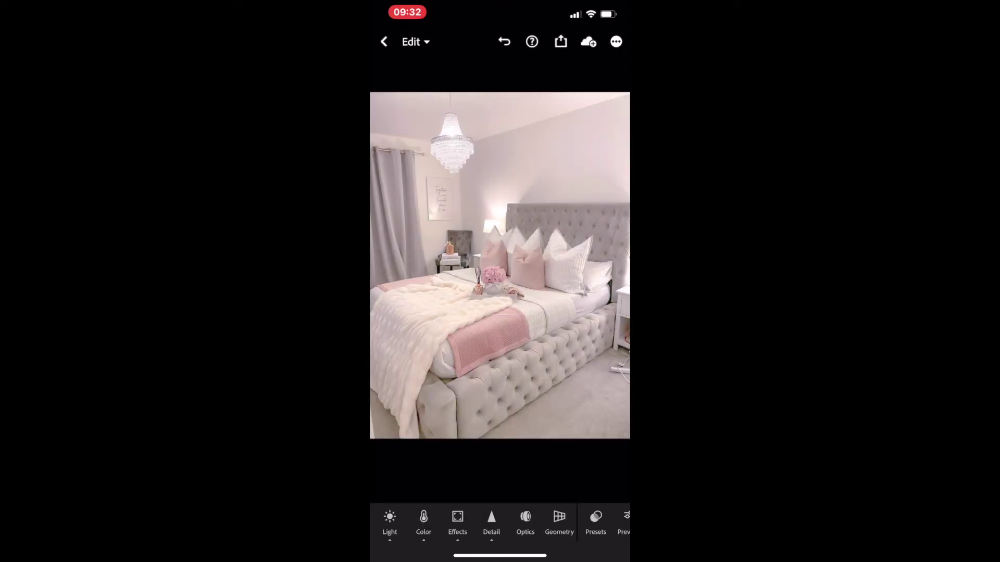
click(384, 42)
scroll(500, 291, down, 3)
scroll(500, 291, up, 4)
scroll(500, 295, up, 5)
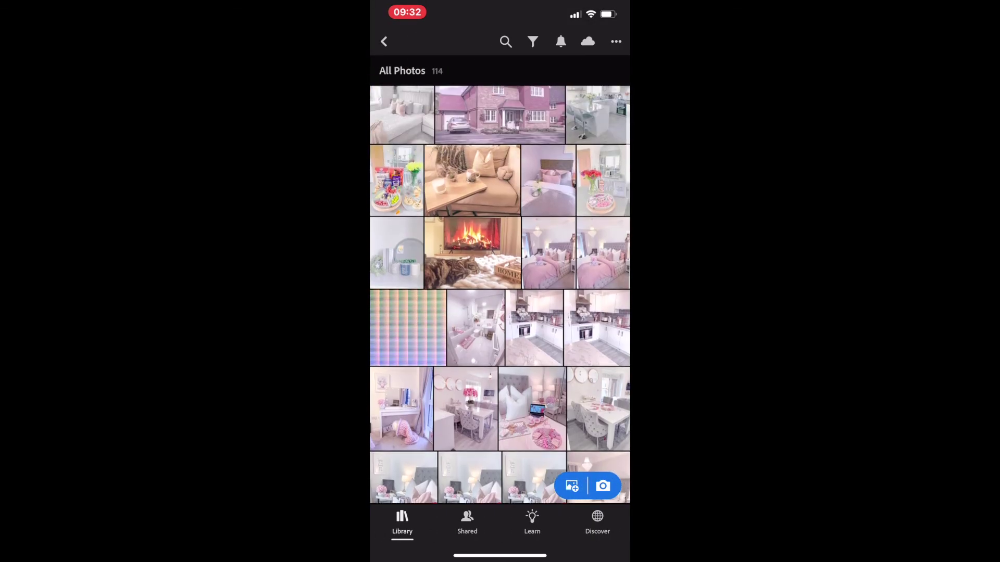
Step: Open the featured photo of women in kimonos in the Discover community and view its edits
click(597, 520)
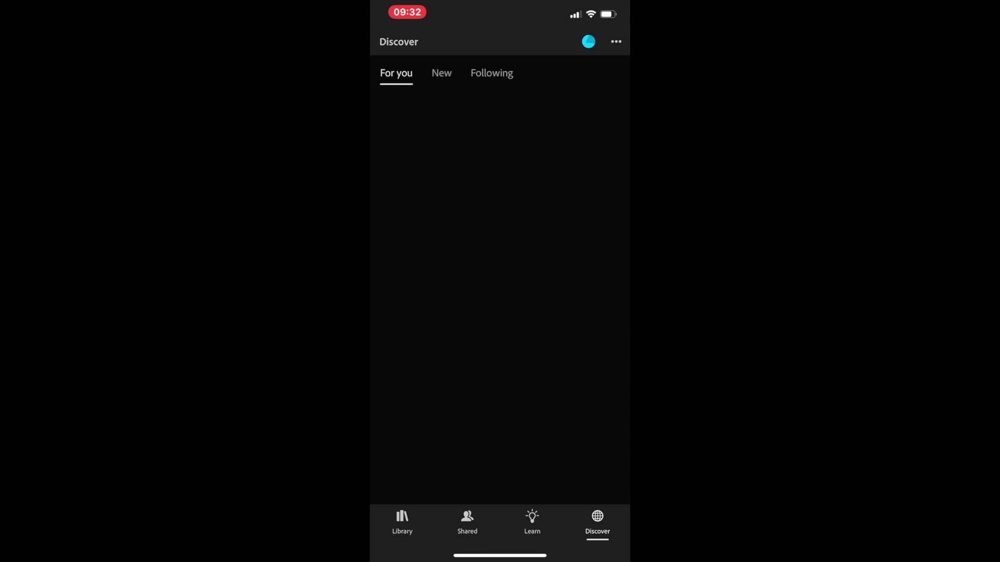
scroll(500, 281, down, 2)
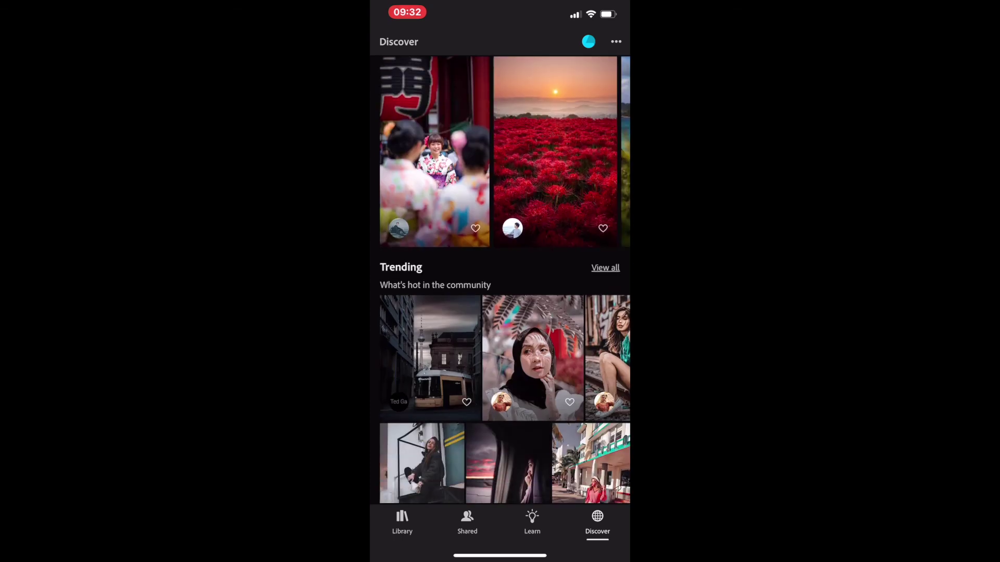
scroll(505, 281, up, 5)
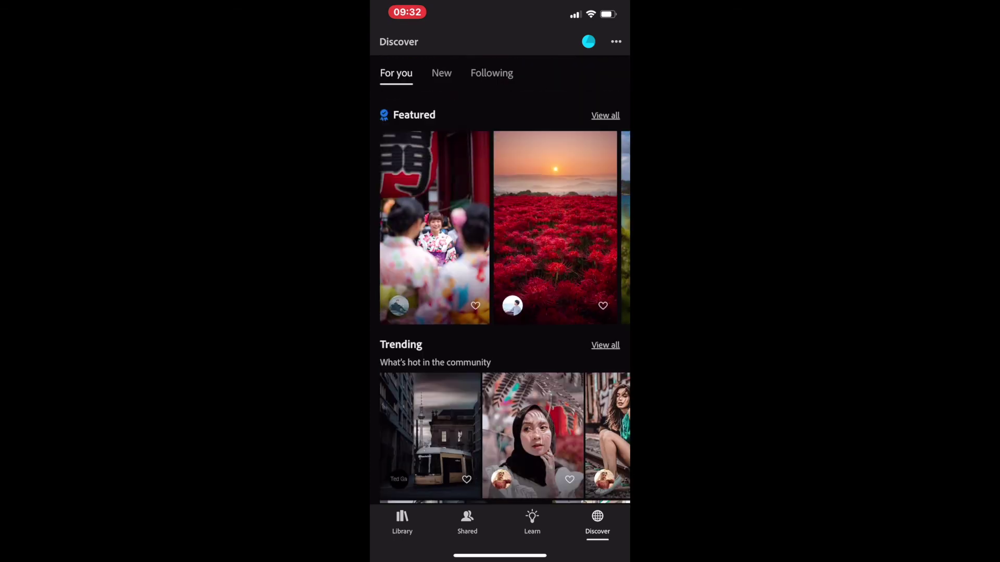
click(434, 224)
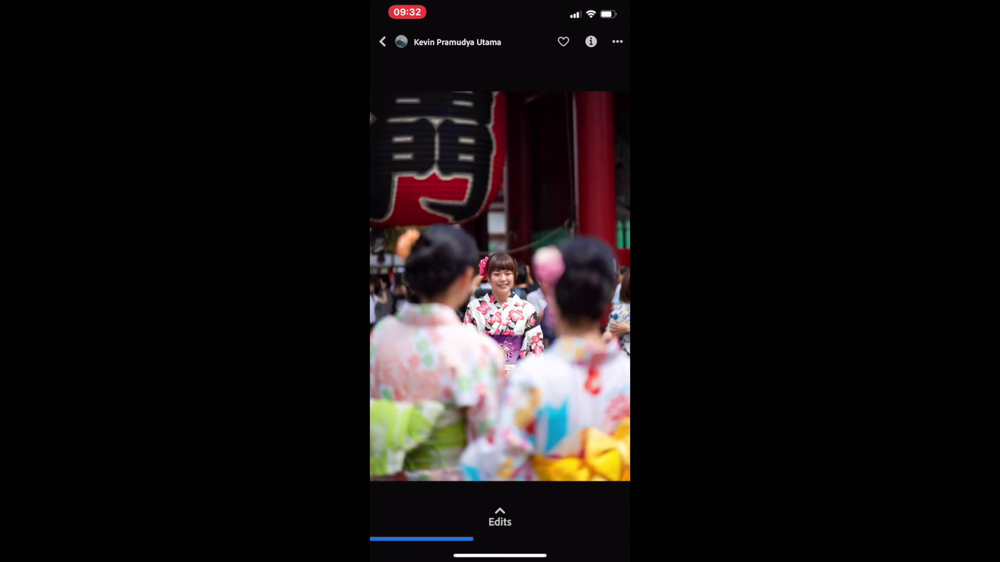
click(500, 518)
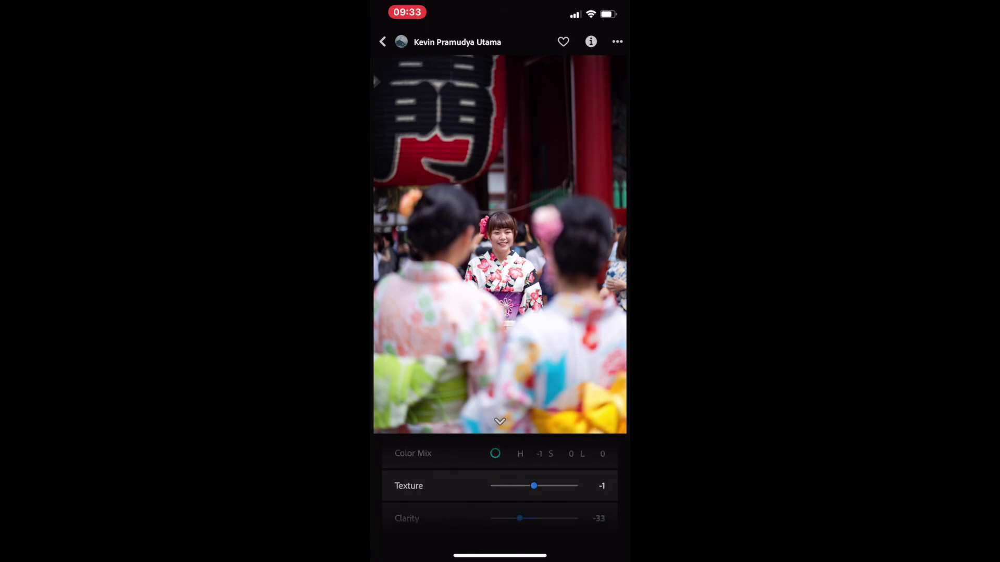
Step: Browse the Discover community's Trending and Get inspired photos down to the popular categories
scroll(500, 281, down, 6)
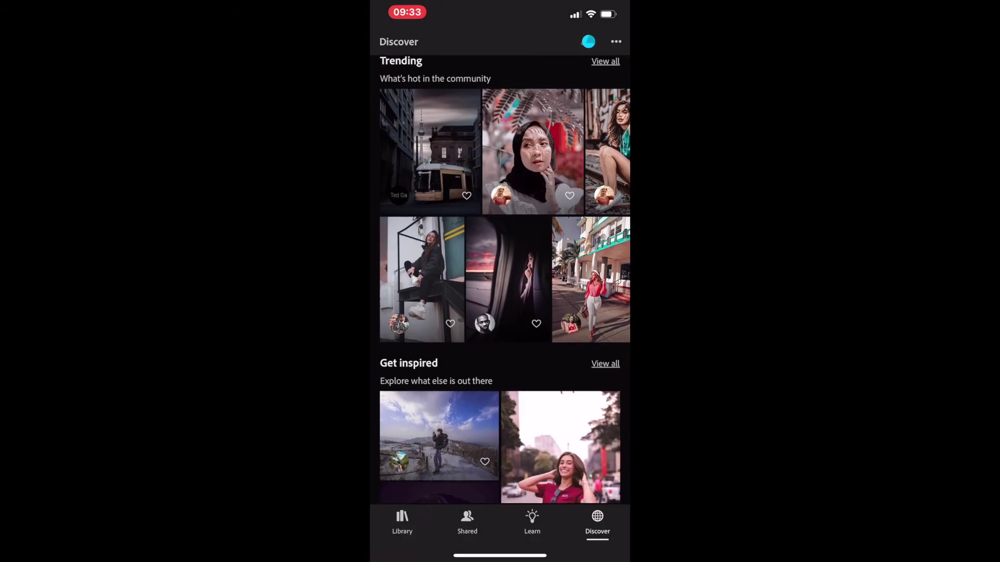
scroll(500, 281, down, 5)
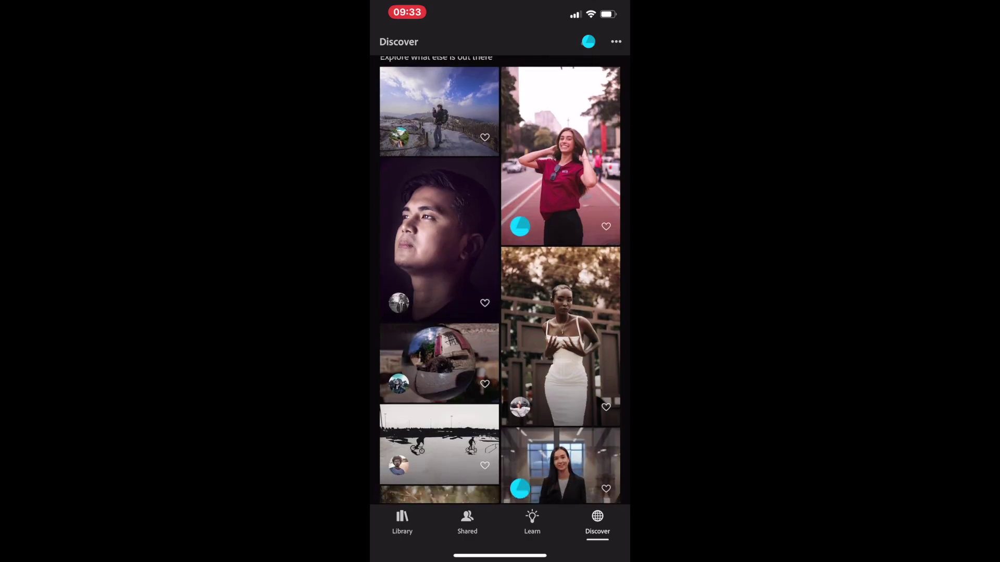
scroll(500, 281, down, 5)
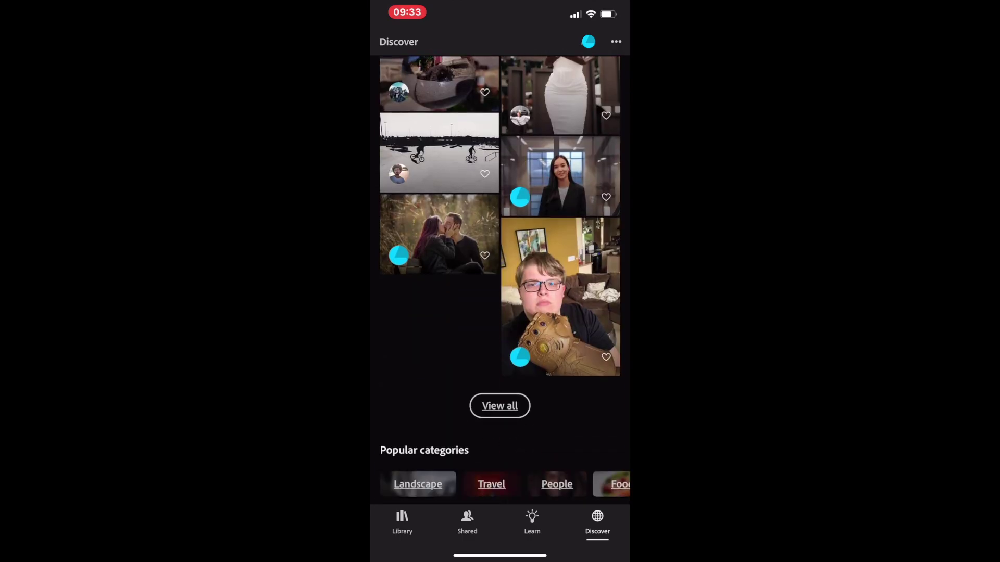
scroll(500, 281, up, 8)
scroll(500, 281, down, 6)
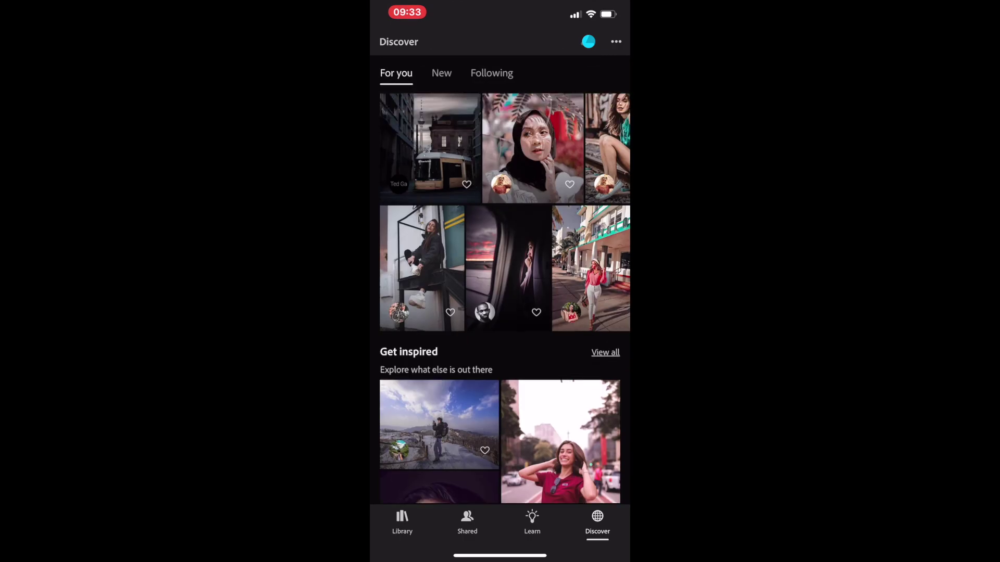
scroll(499, 281, down, 4)
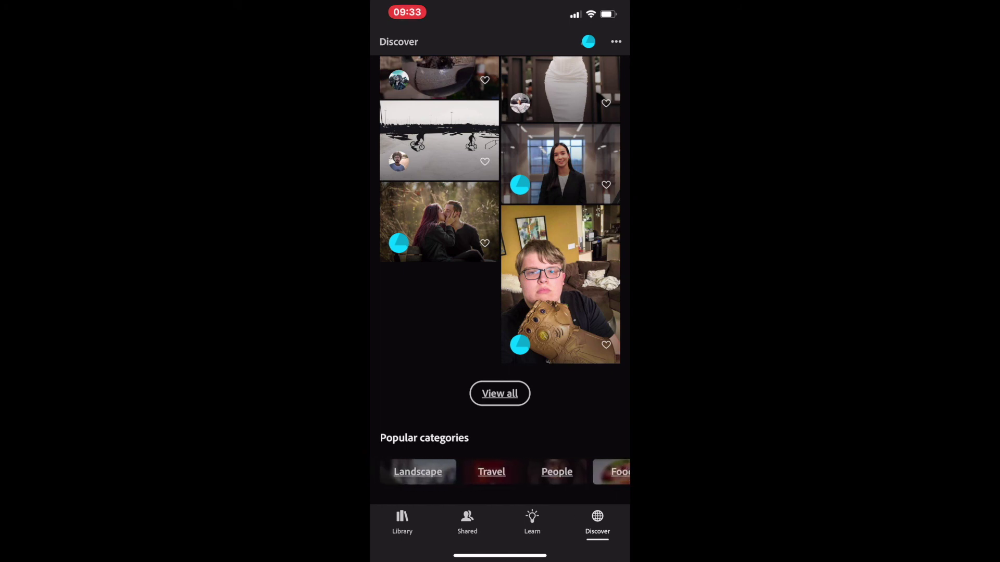
Step: Browse the community photos in the Food category and return to the photo library
click(577, 472)
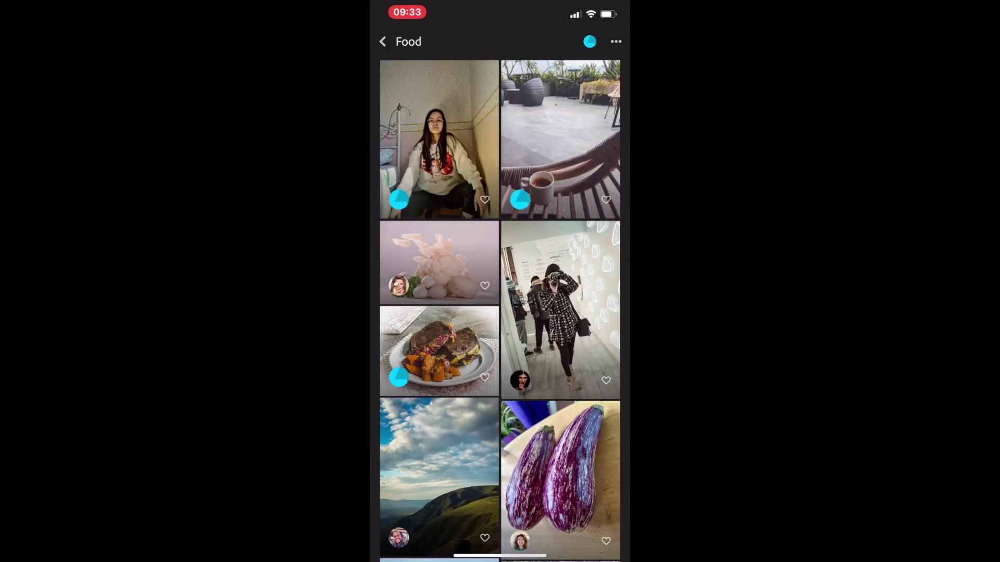
scroll(500, 310, down, 6)
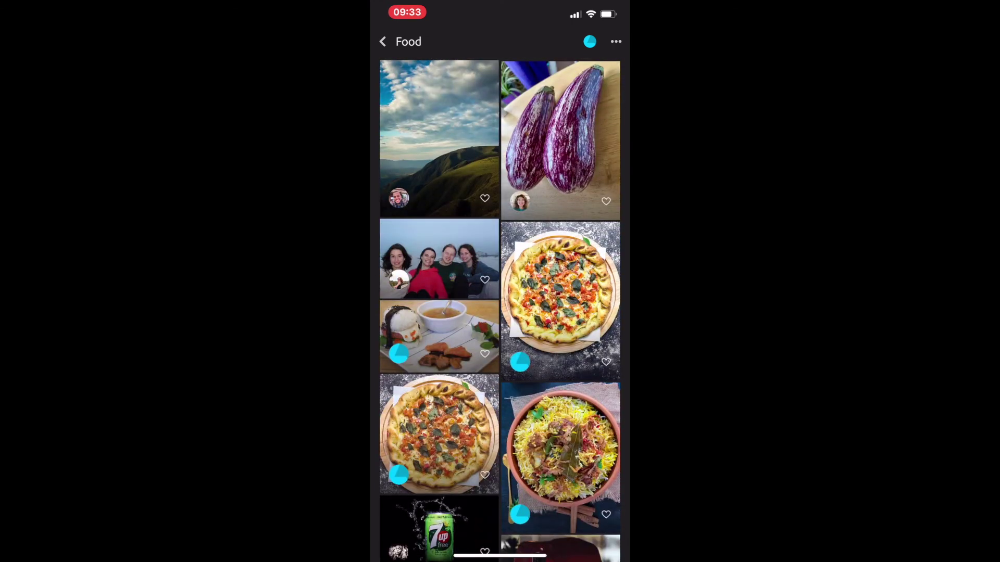
scroll(500, 311, down, 2)
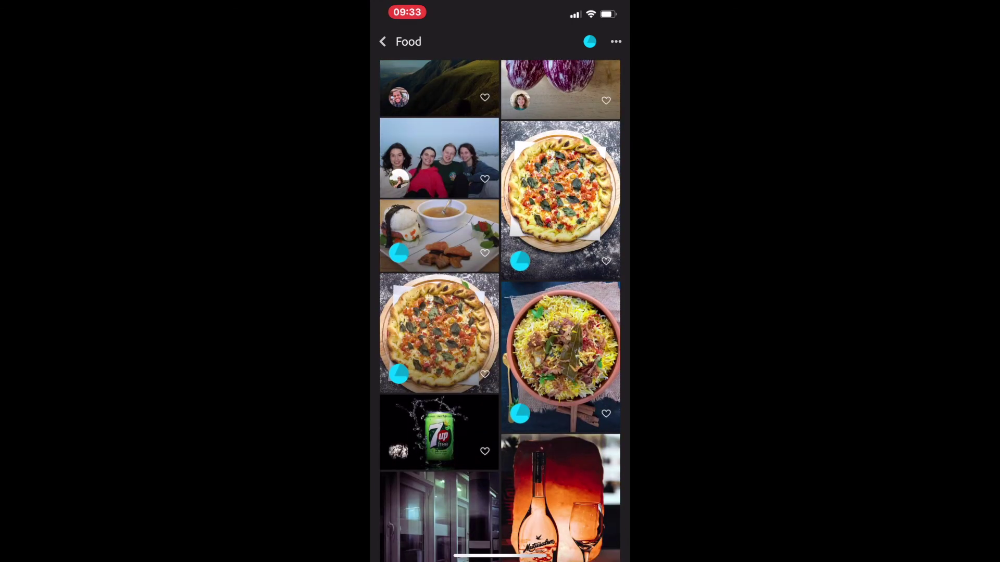
click(383, 42)
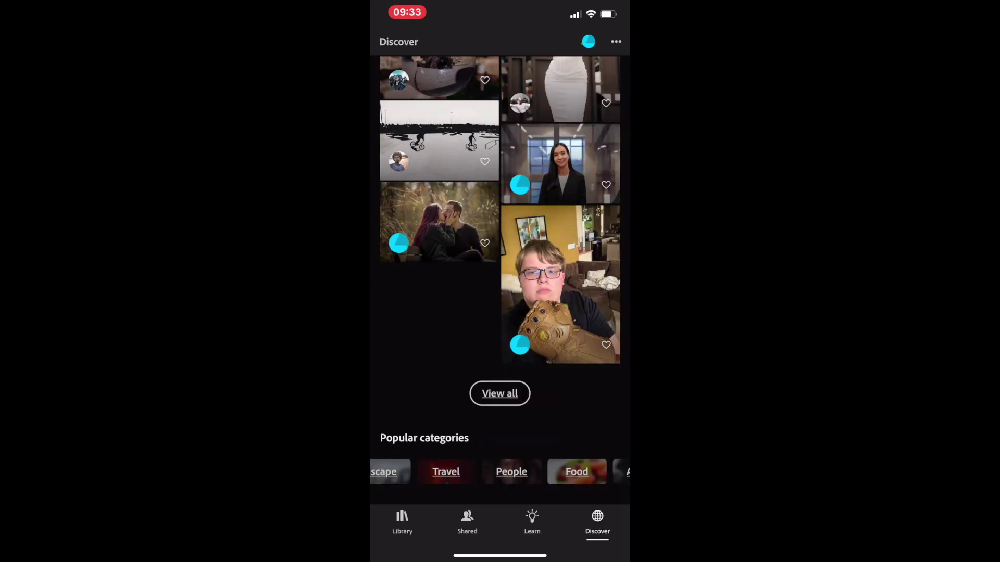
click(402, 523)
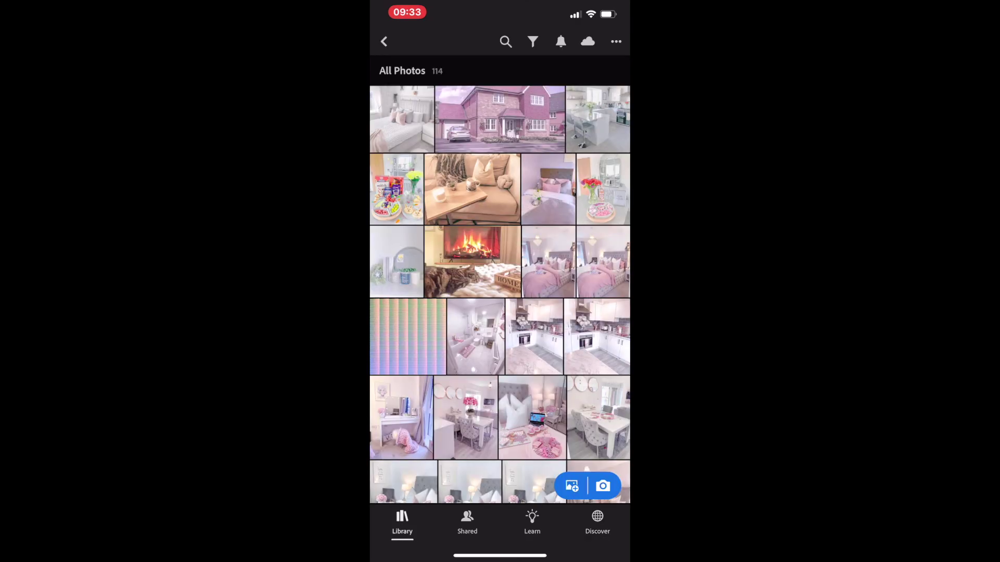